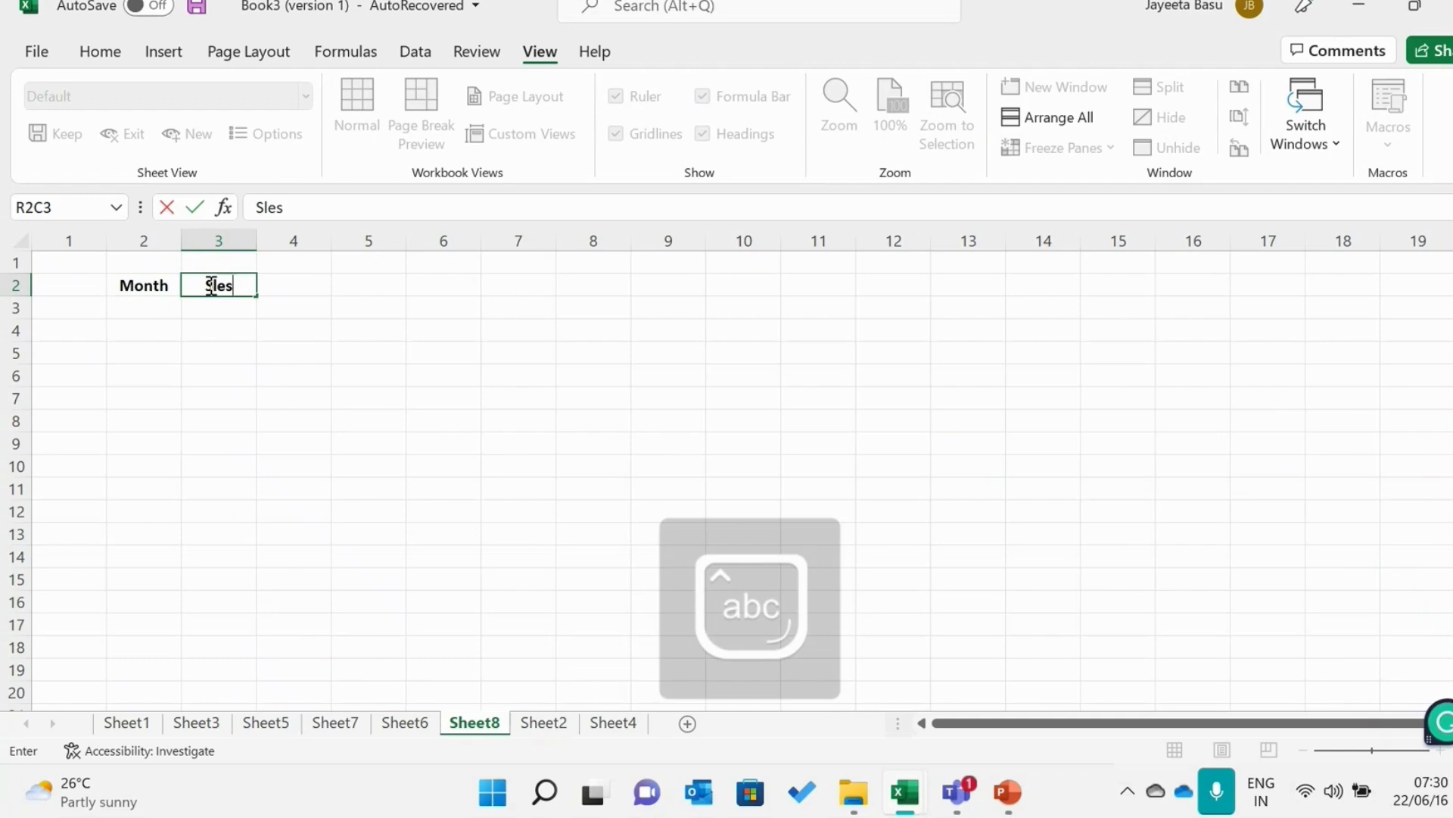
Correct the misspelled header beside Month in row 2 to read "Sales"
{"action": "key", "text": "BackSpace"}
{"action": "key", "text": "BackSpace"}
{"action": "key", "text": "BackSpace"}
{"action": "type", "text": "ales"}
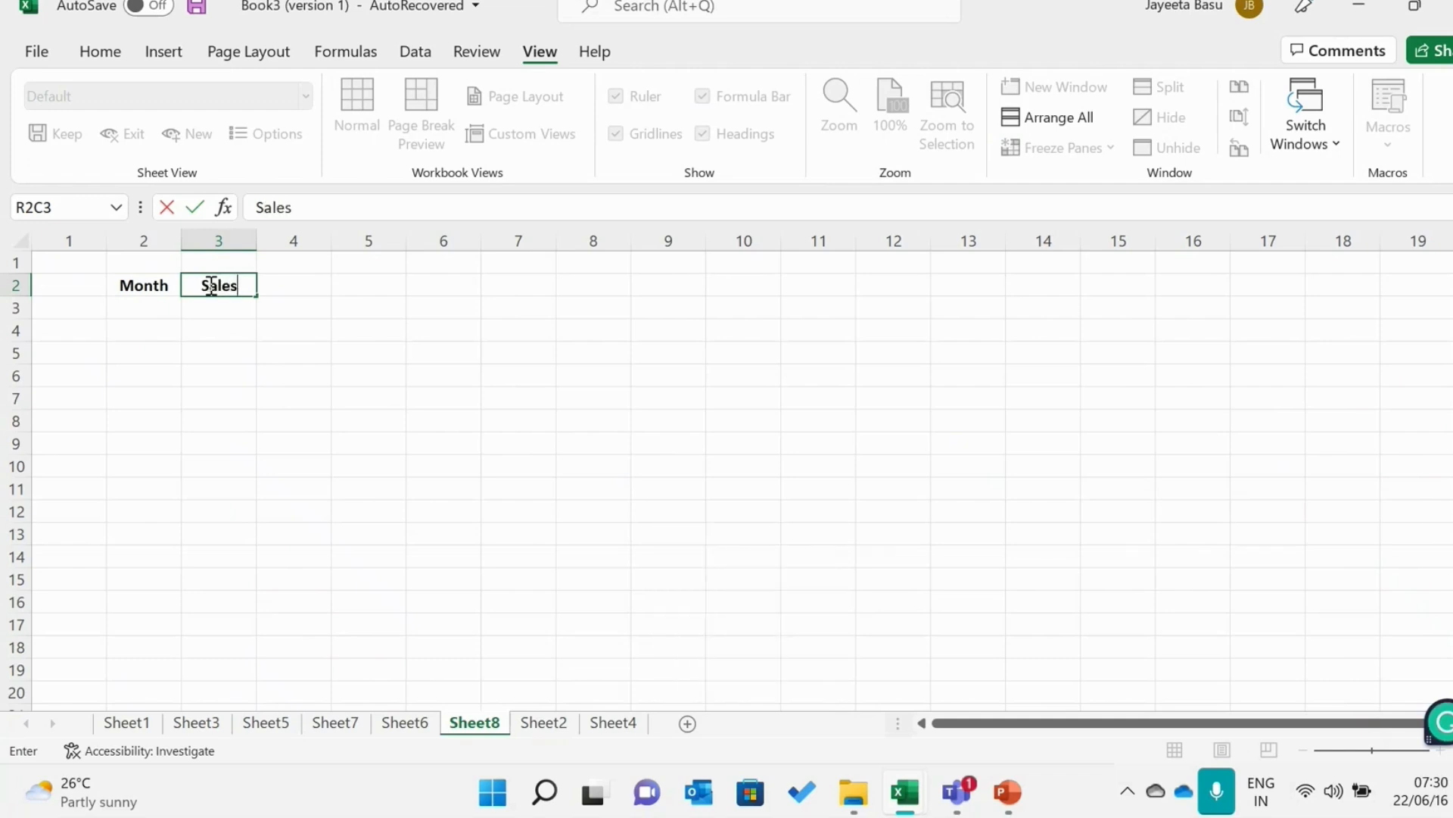
Fill the Month column from row 3 downward with Jan, Feb, March and April
{"action": "left_click", "coordinate": [147, 306]}
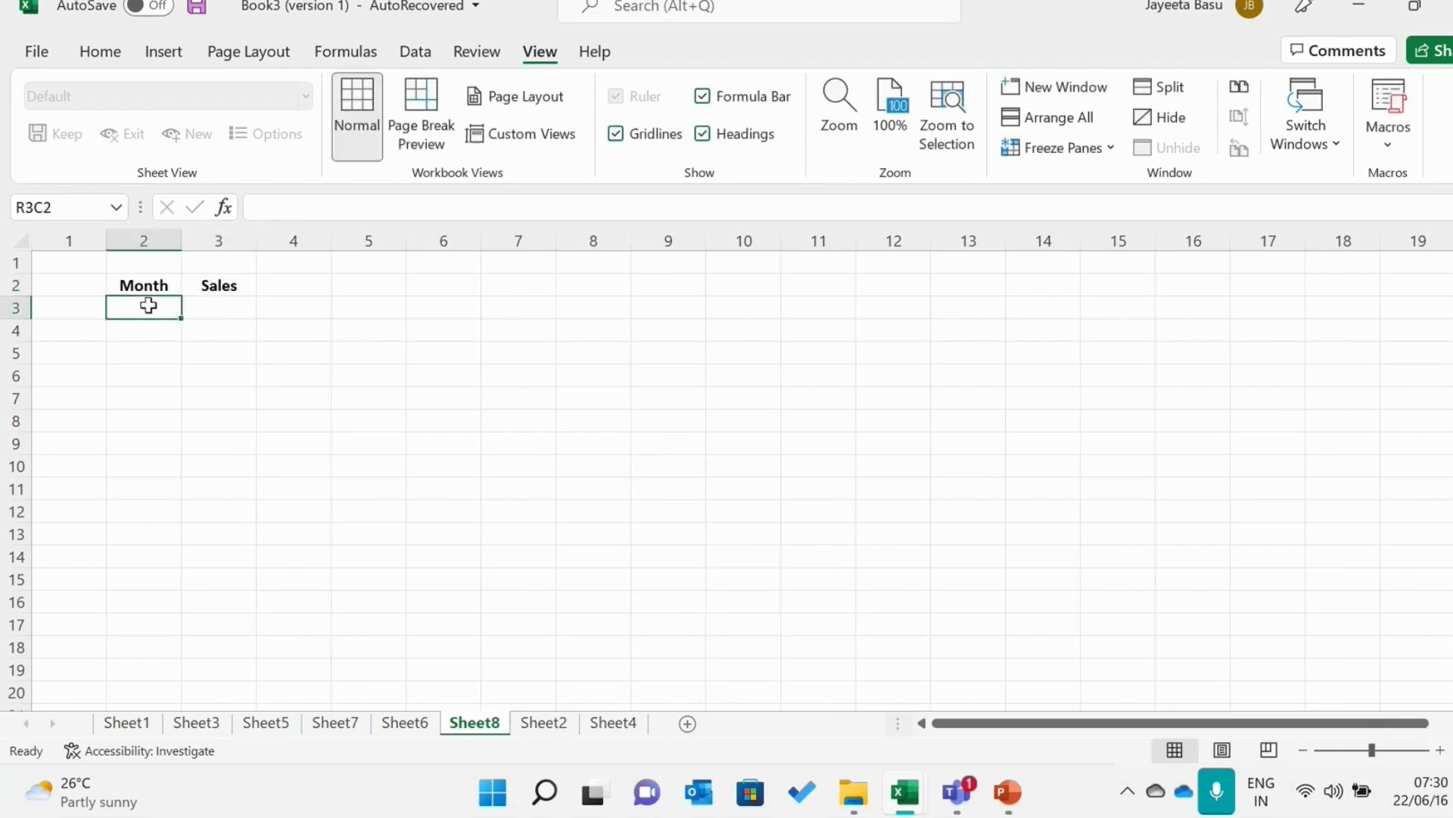
{"action": "type", "text": "Jan"}
{"action": "key", "text": "Return"}
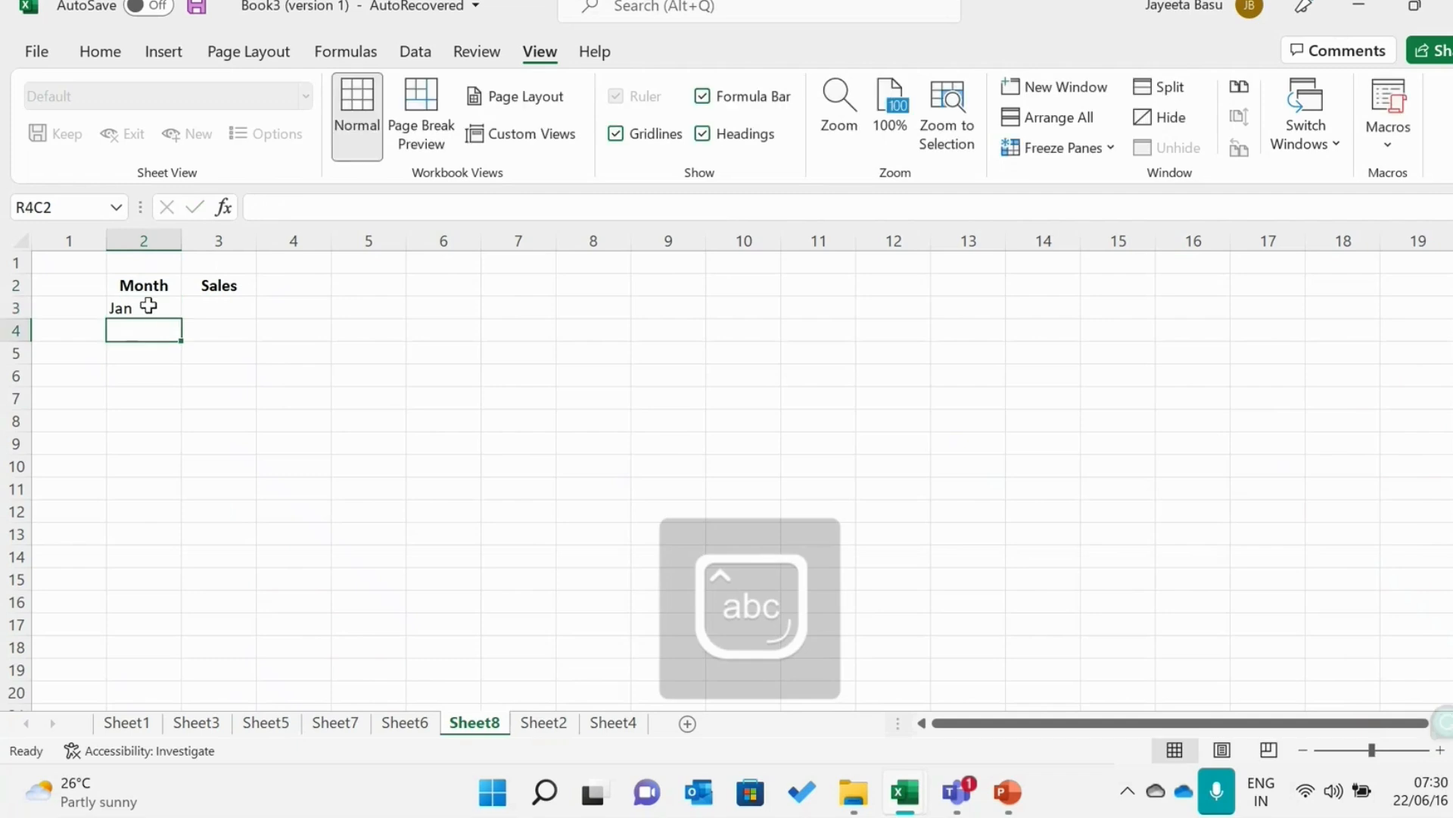
{"action": "type", "text": "Feb"}
{"action": "key", "text": "Return"}
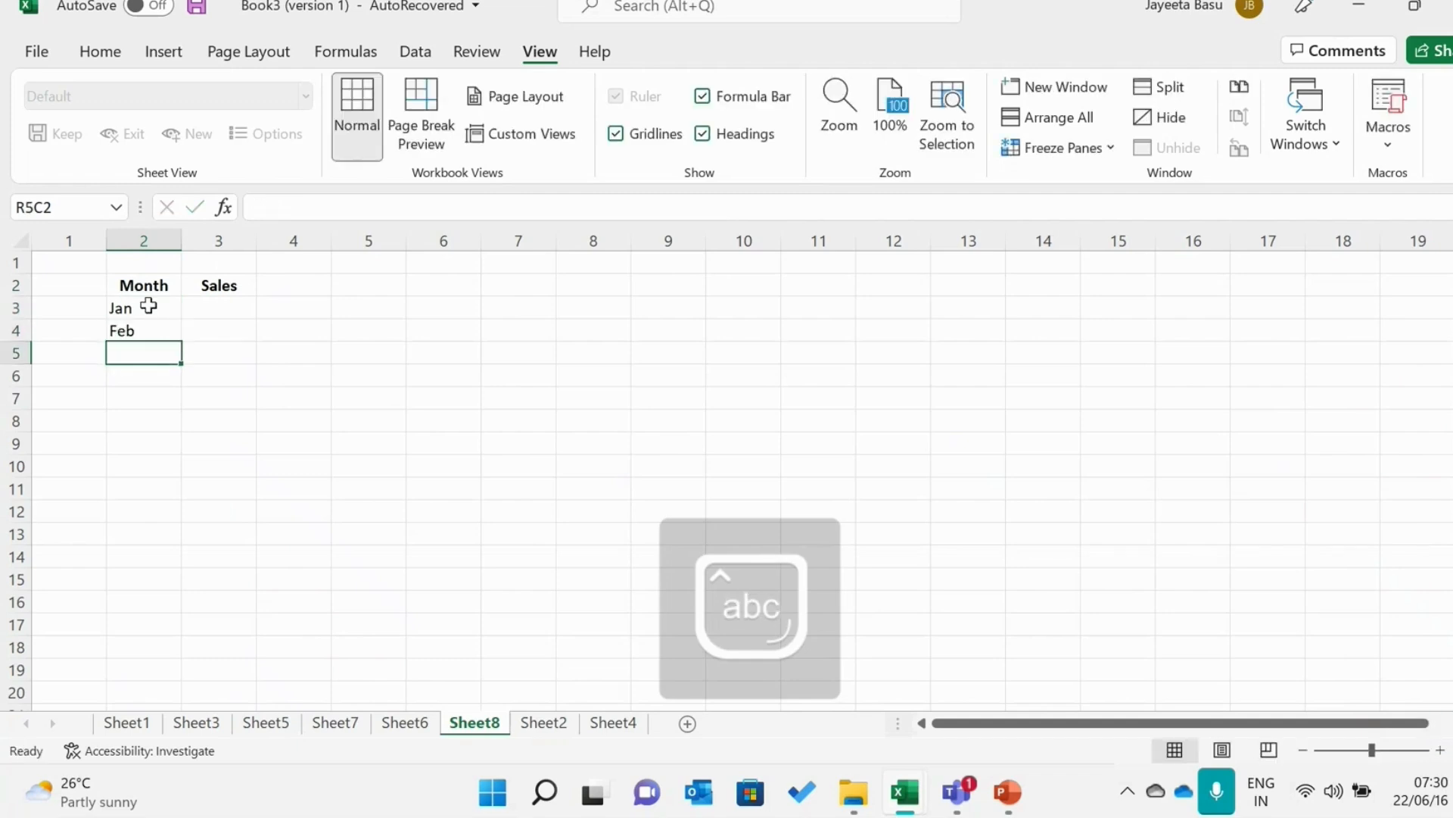
{"action": "type", "text": "March"}
{"action": "key", "text": "Return"}
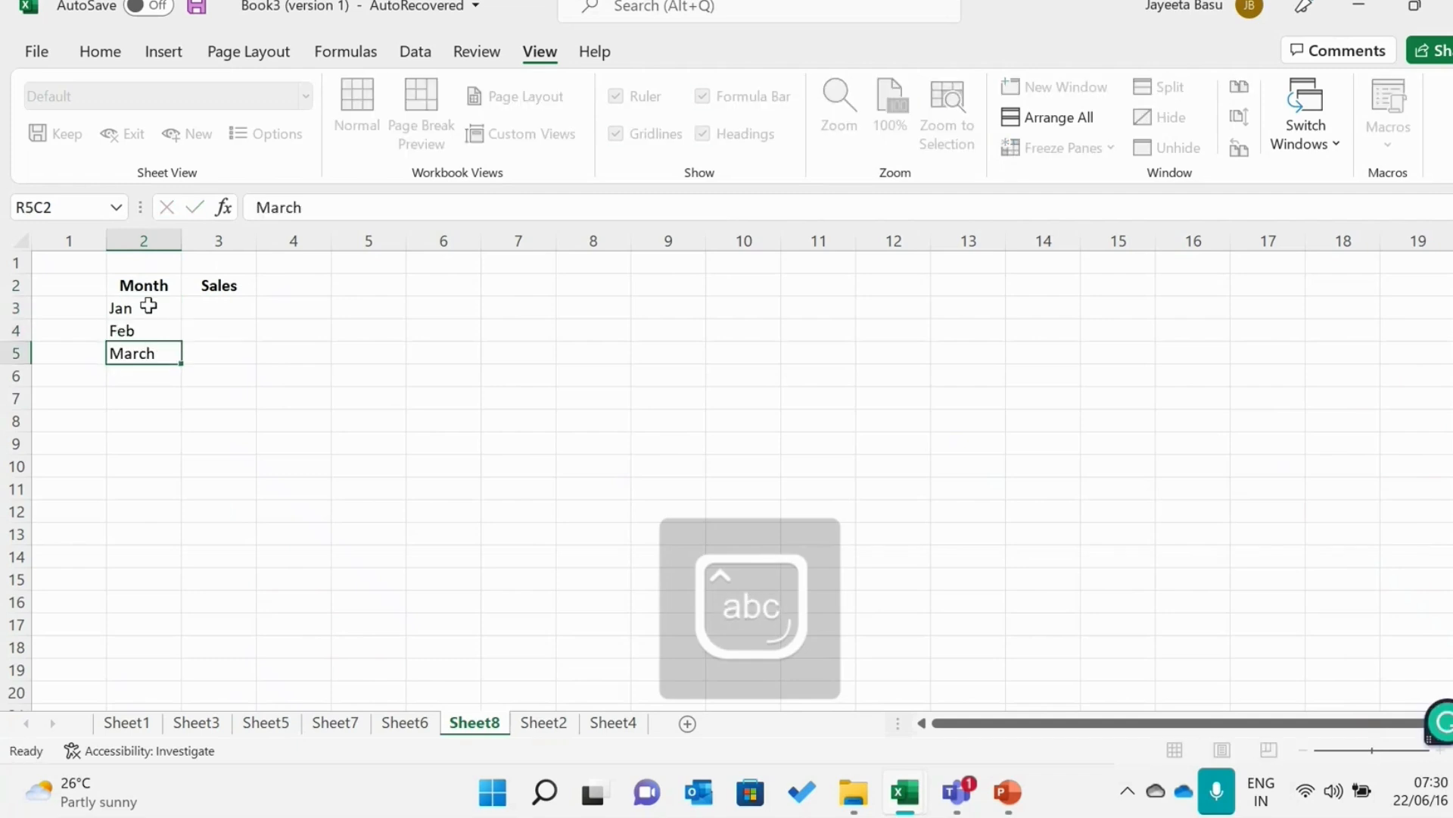
{"action": "type", "text": "April"}
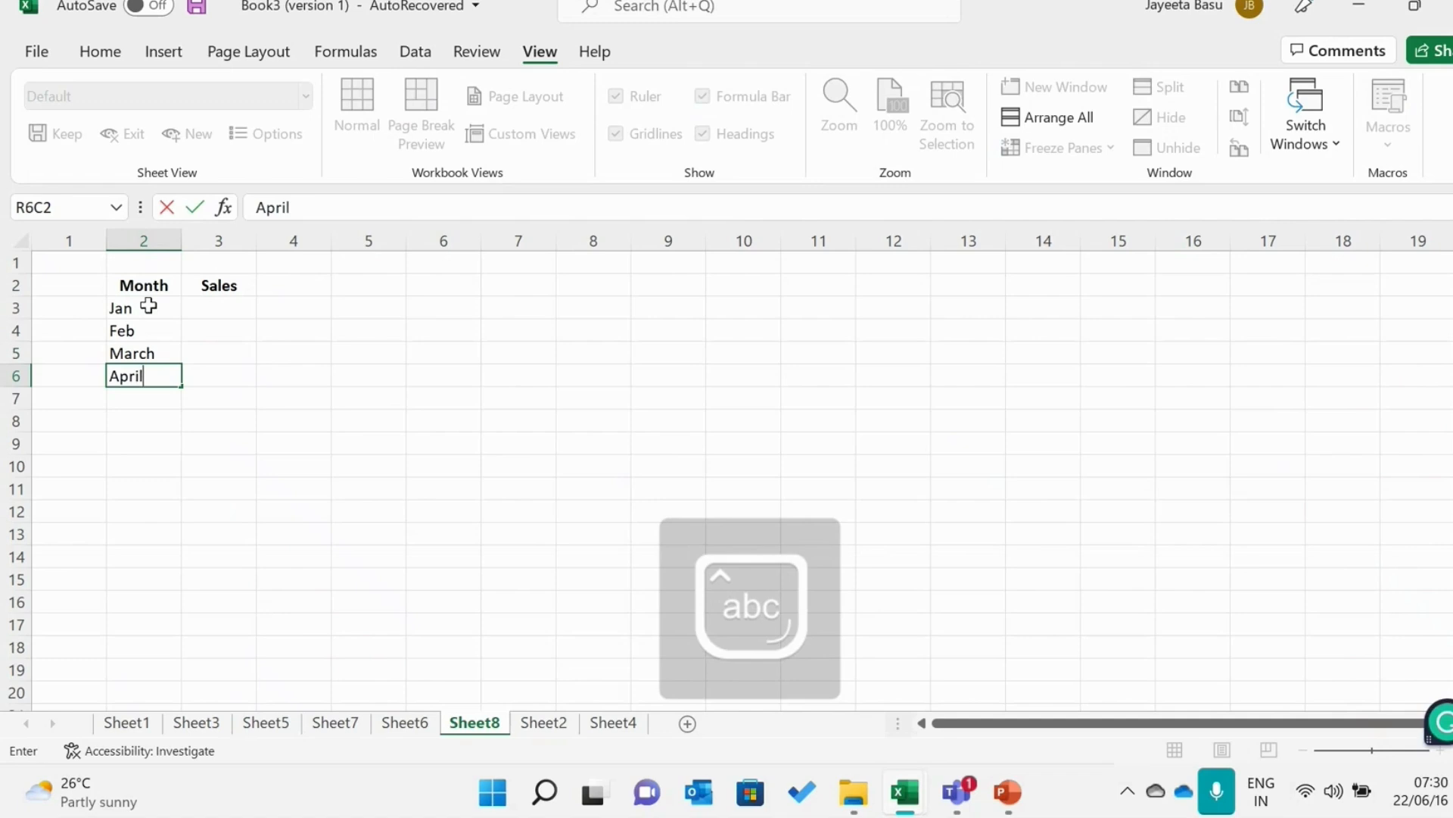
{"action": "key", "text": "Return"}
Continue the Month column below April with May, June, July and August
{"action": "type", "text": "May"}
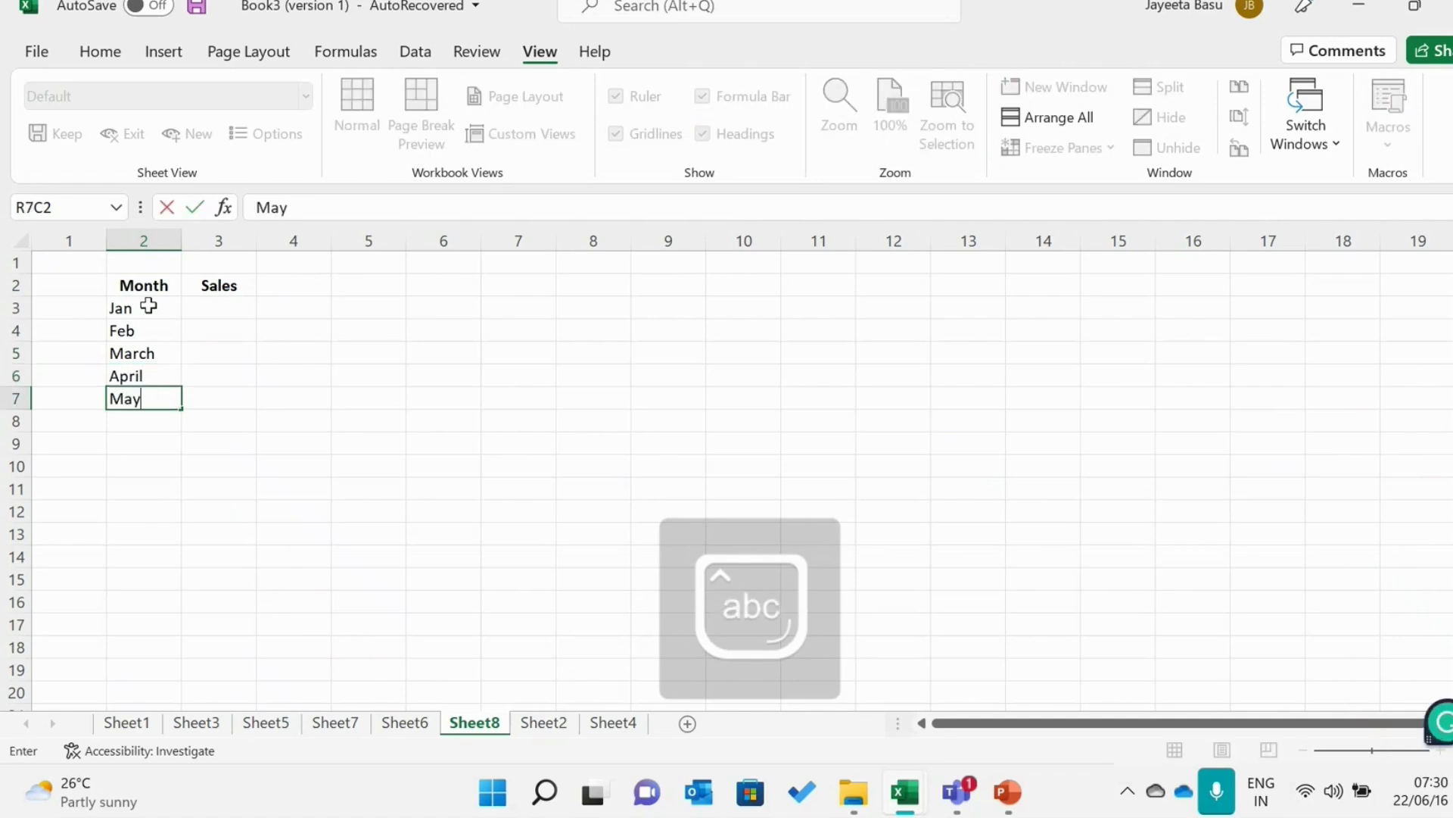
{"action": "key", "text": "Return"}
{"action": "type", "text": "June"}
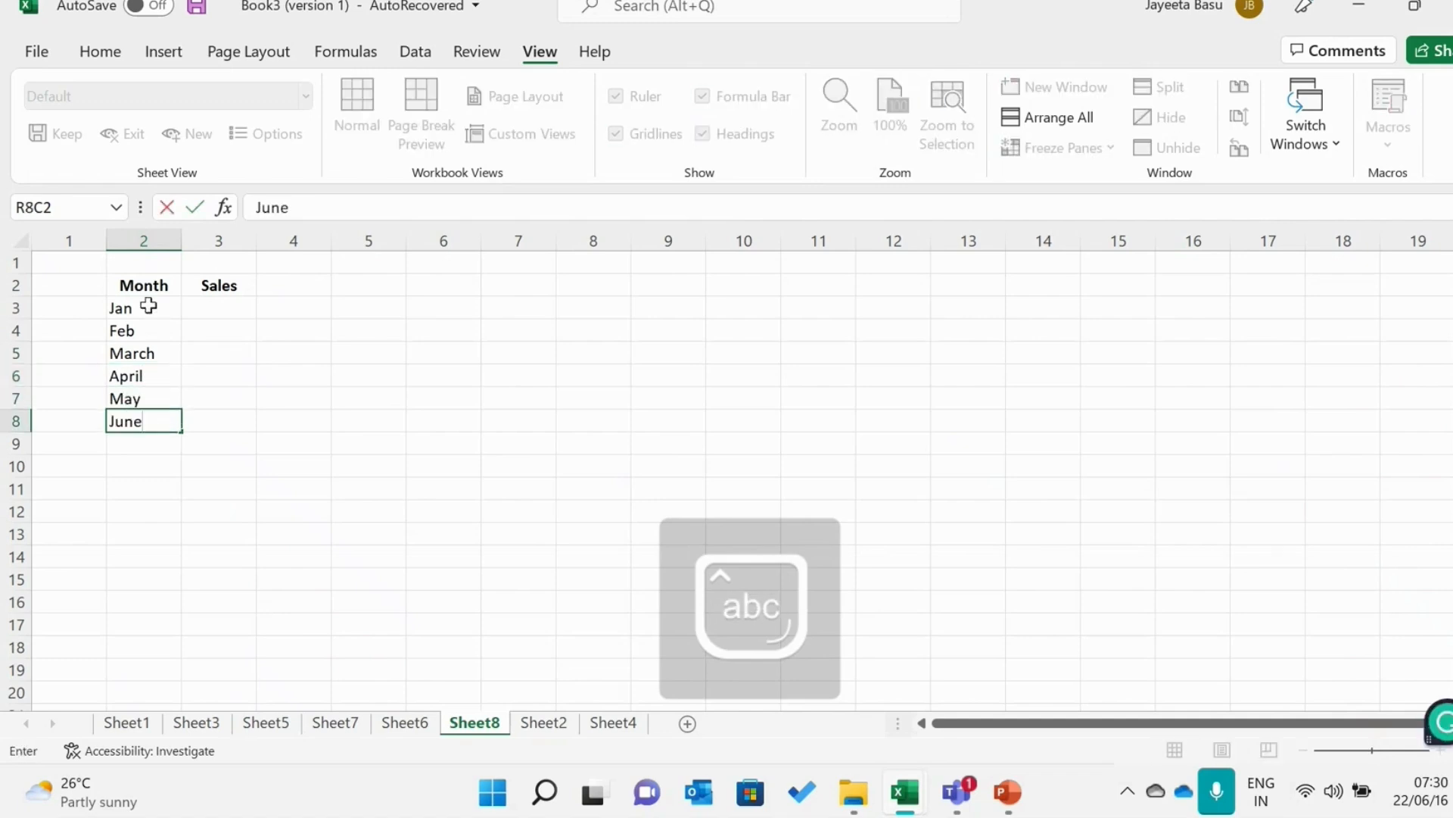
{"action": "key", "text": "Return"}
{"action": "type", "text": "July"}
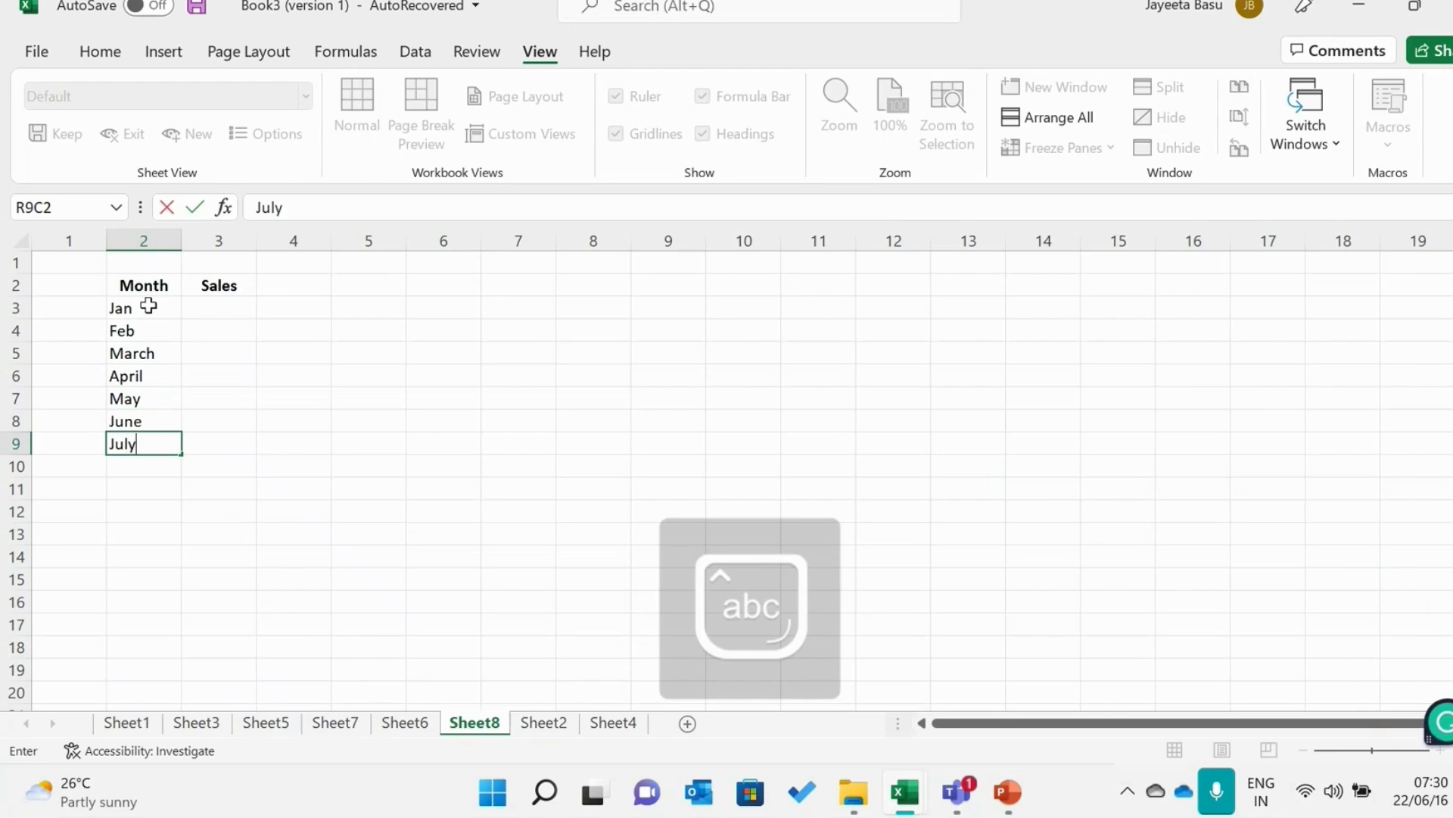
{"action": "key", "text": "Up"}
{"action": "key", "text": "Down"}
{"action": "key", "text": "Down"}
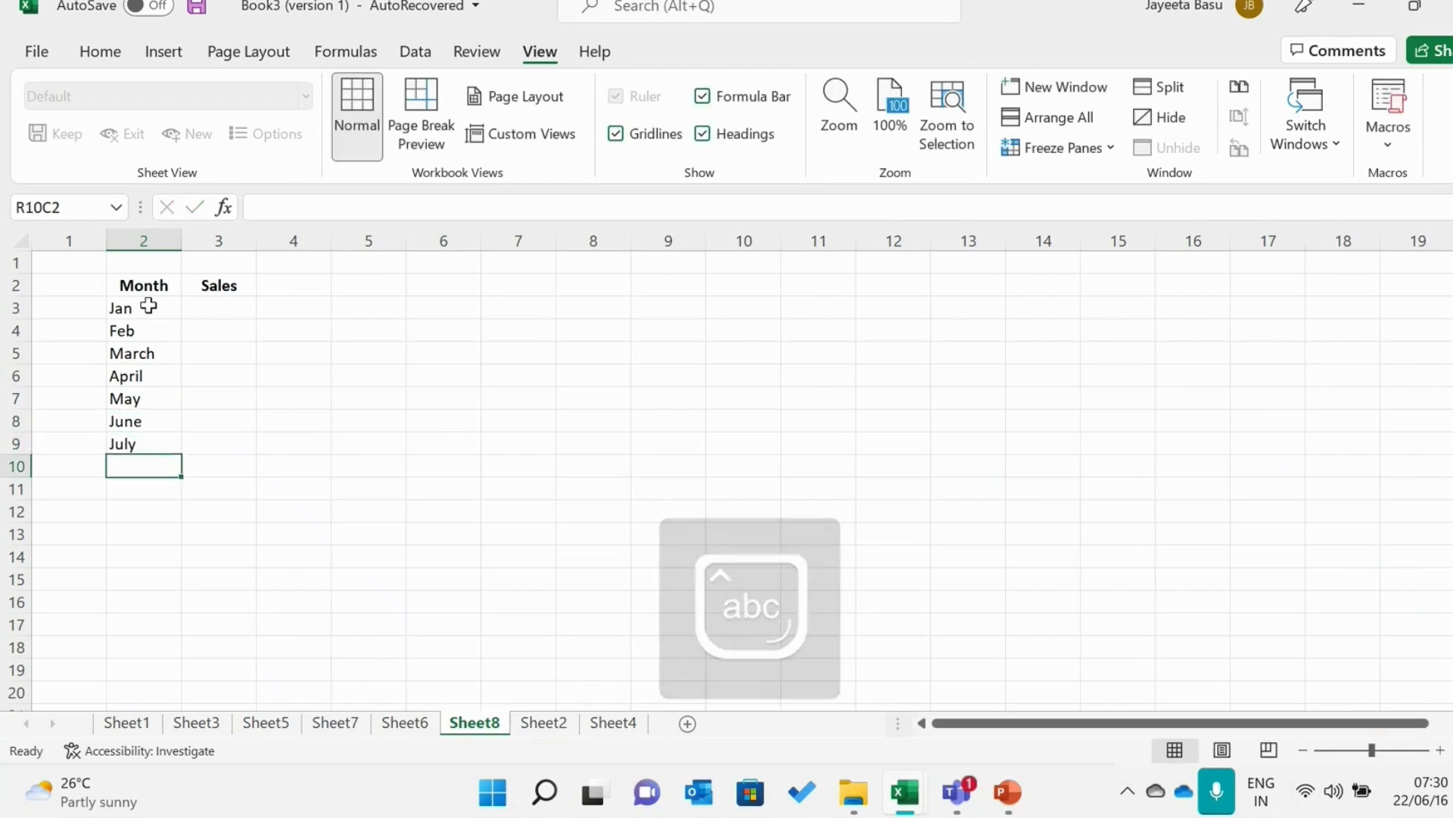
{"action": "type", "text": "August"}
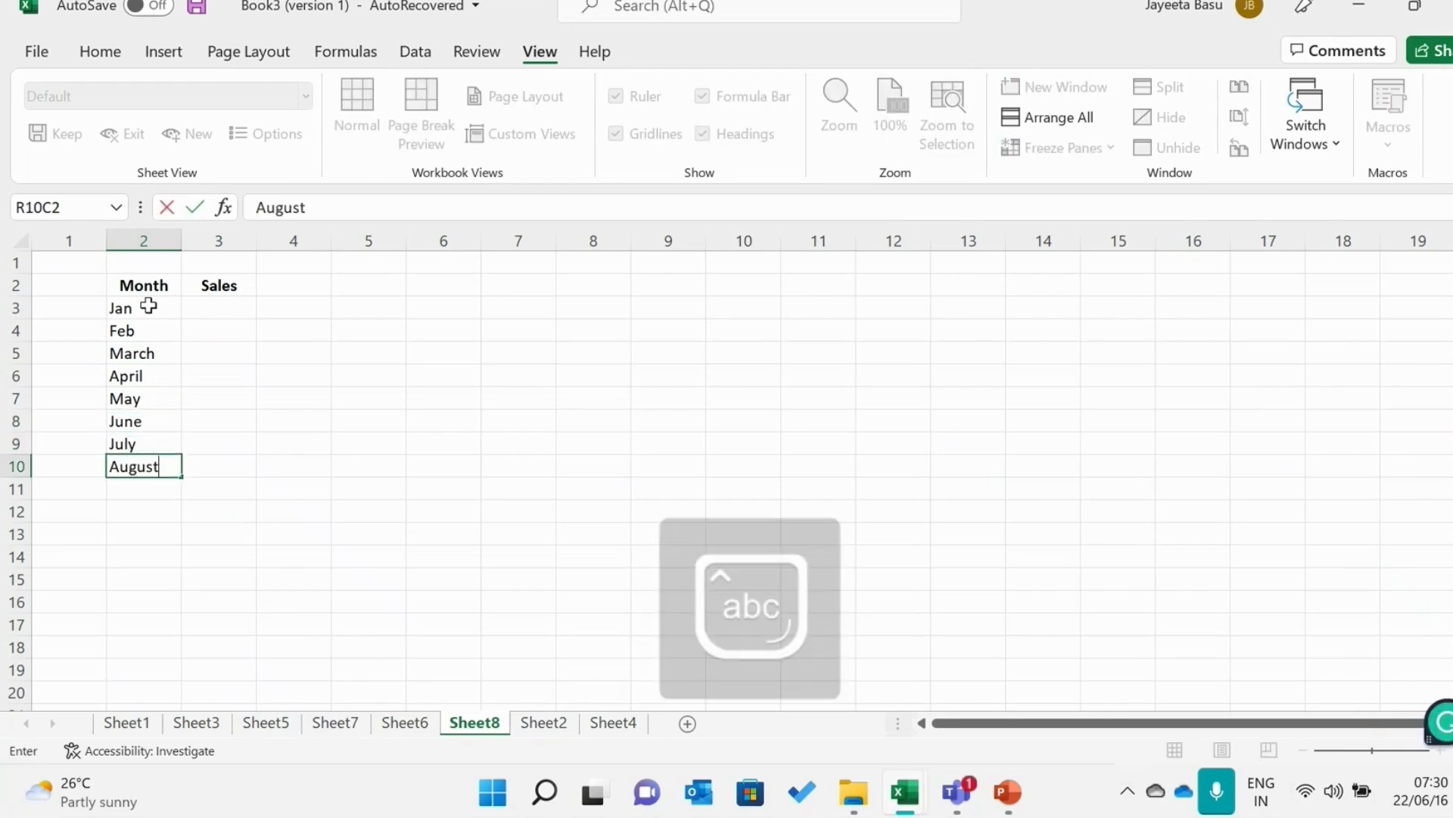
{"action": "key", "text": "Return"}
Complete the Month column below August with Sep, Oct, Nov and Dec
{"action": "type", "text": "Sep"}
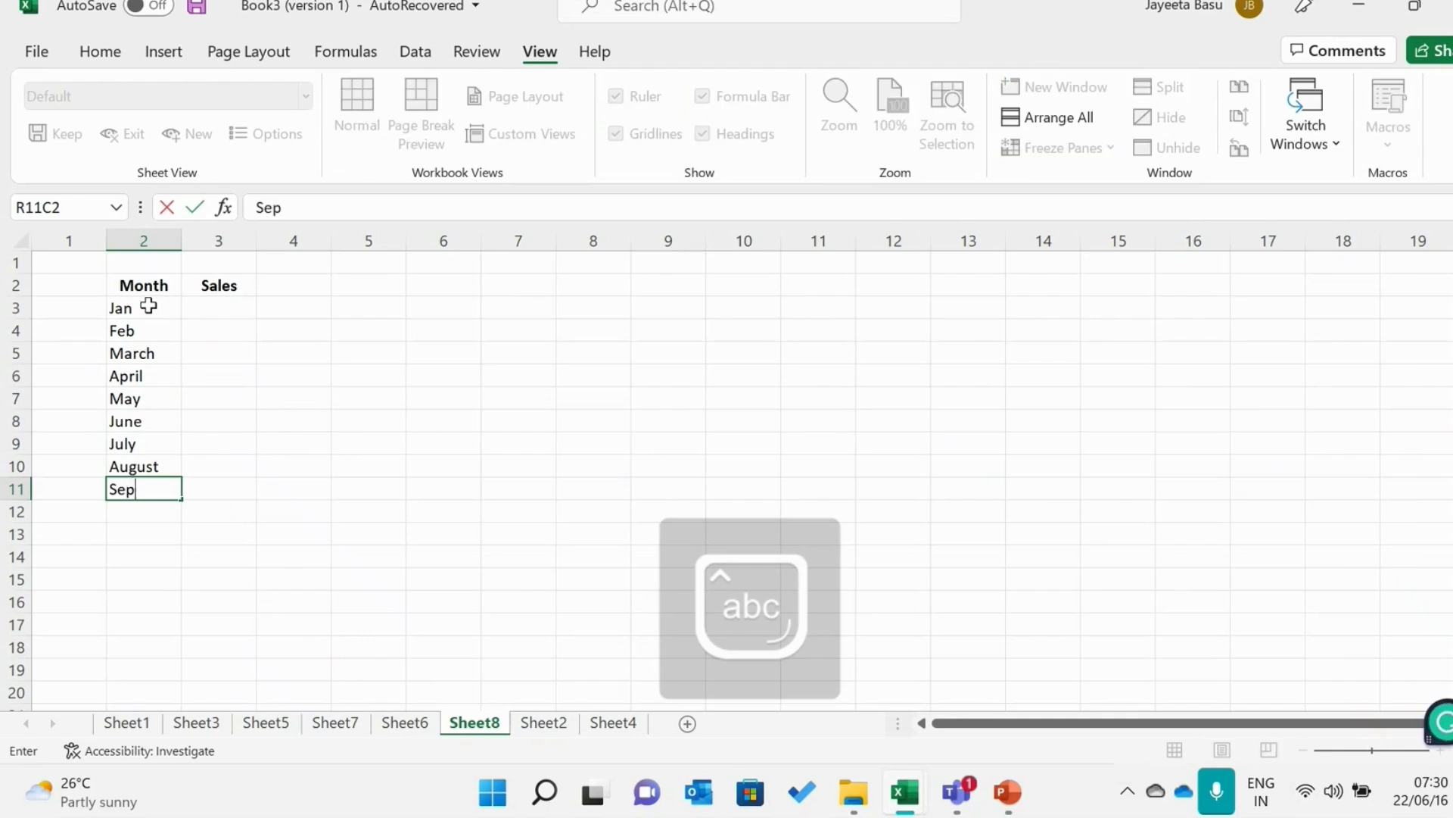
{"action": "key", "text": "Return"}
{"action": "type", "text": "Oct"}
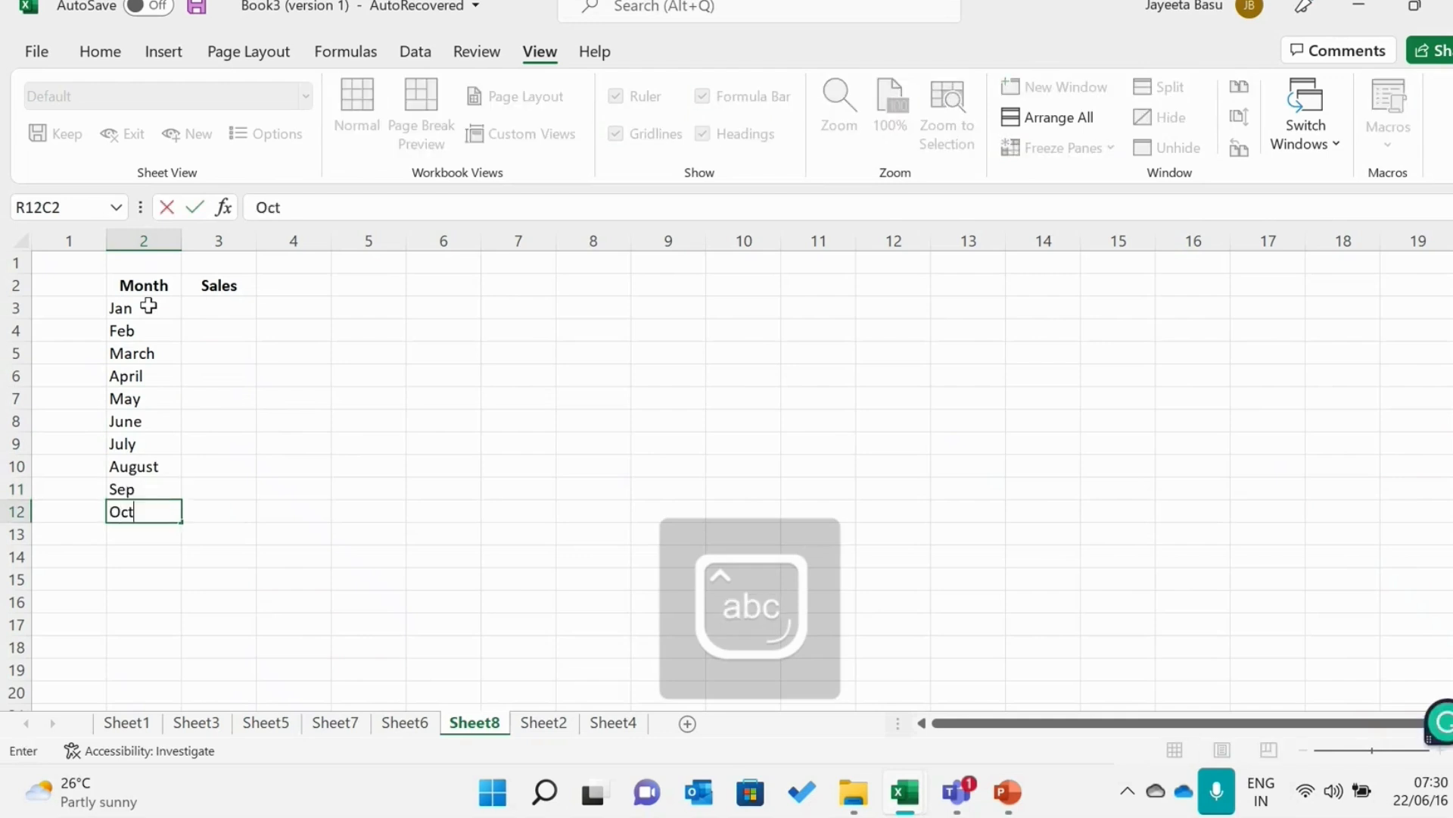
{"action": "key", "text": "Return"}
{"action": "type", "text": "Nov"}
{"action": "key", "text": "Return"}
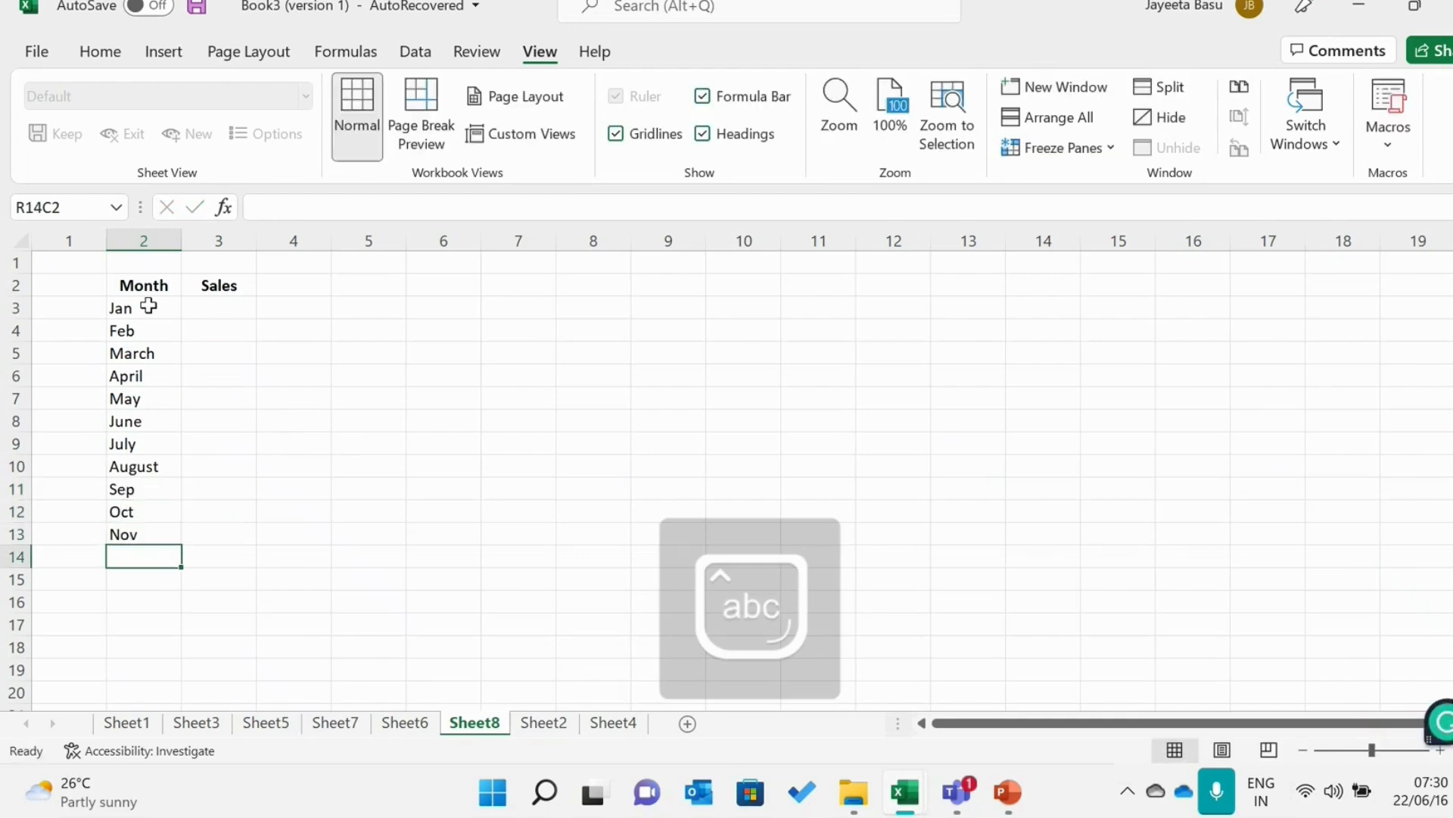
{"action": "type", "text": "Dec"}
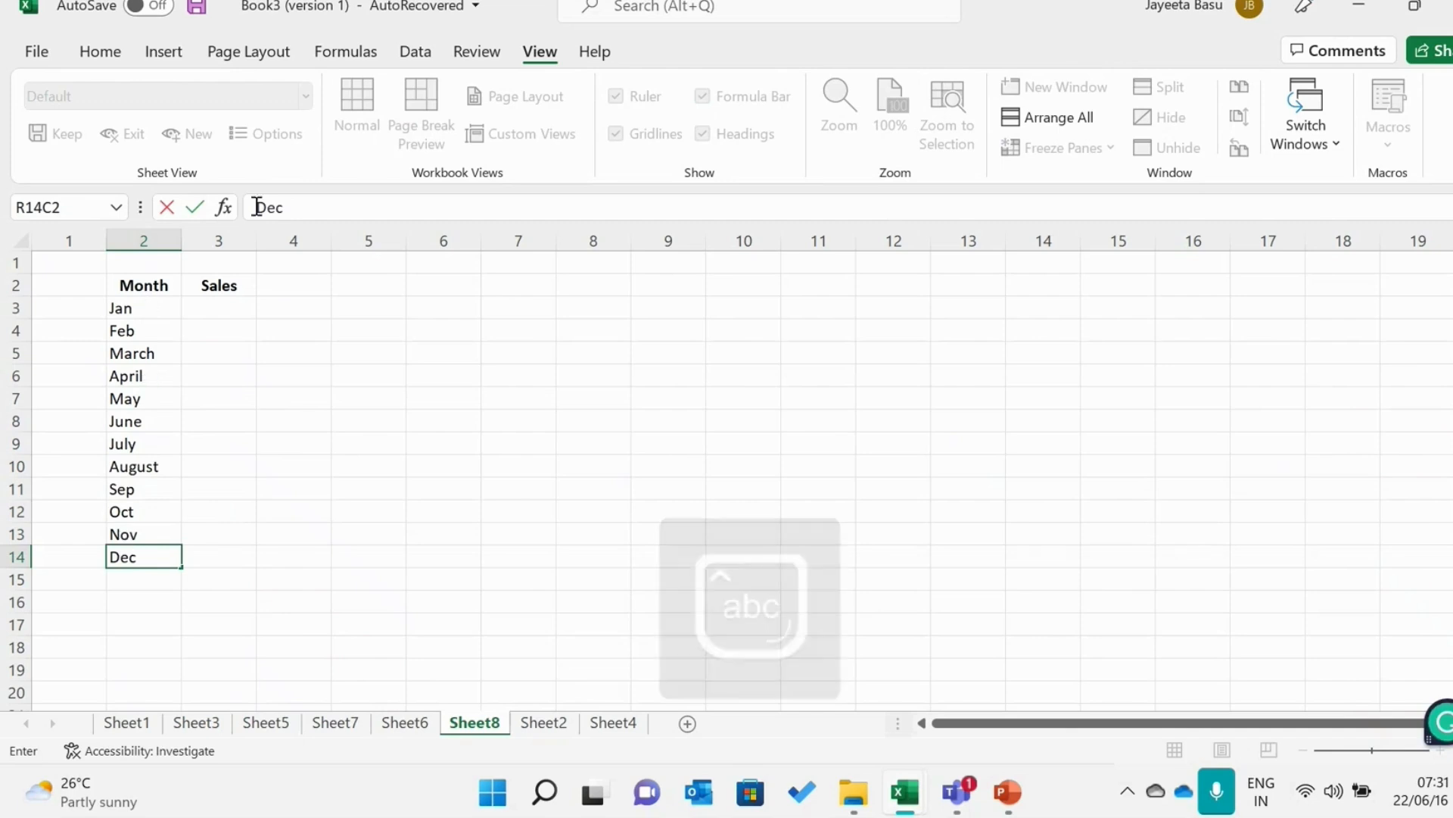
Enter the Sales values 7800 for Jan, 9000 for Feb and 15000 for March
{"action": "left_click", "coordinate": [224, 312]}
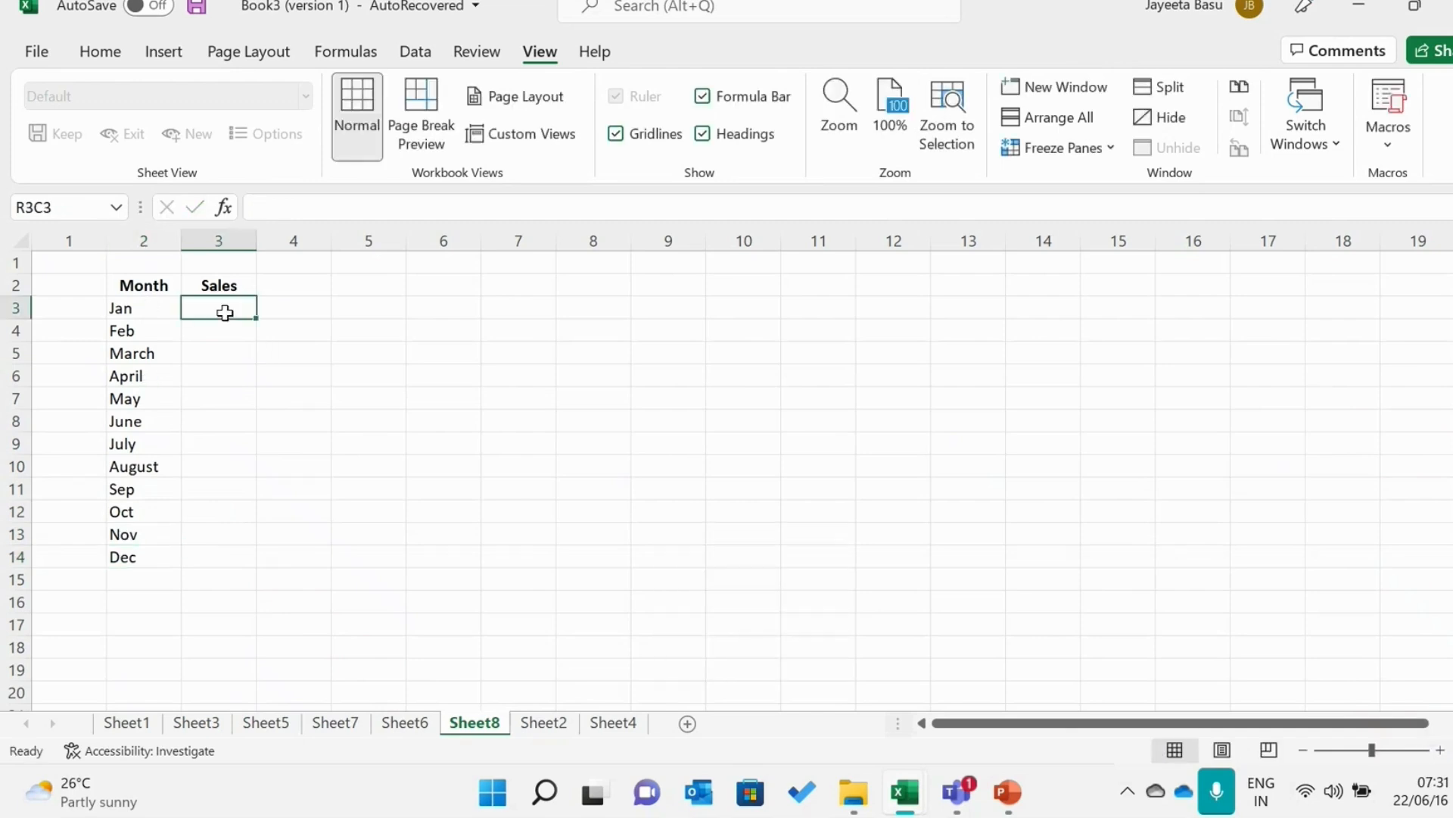
{"action": "type", "text": "7800"}
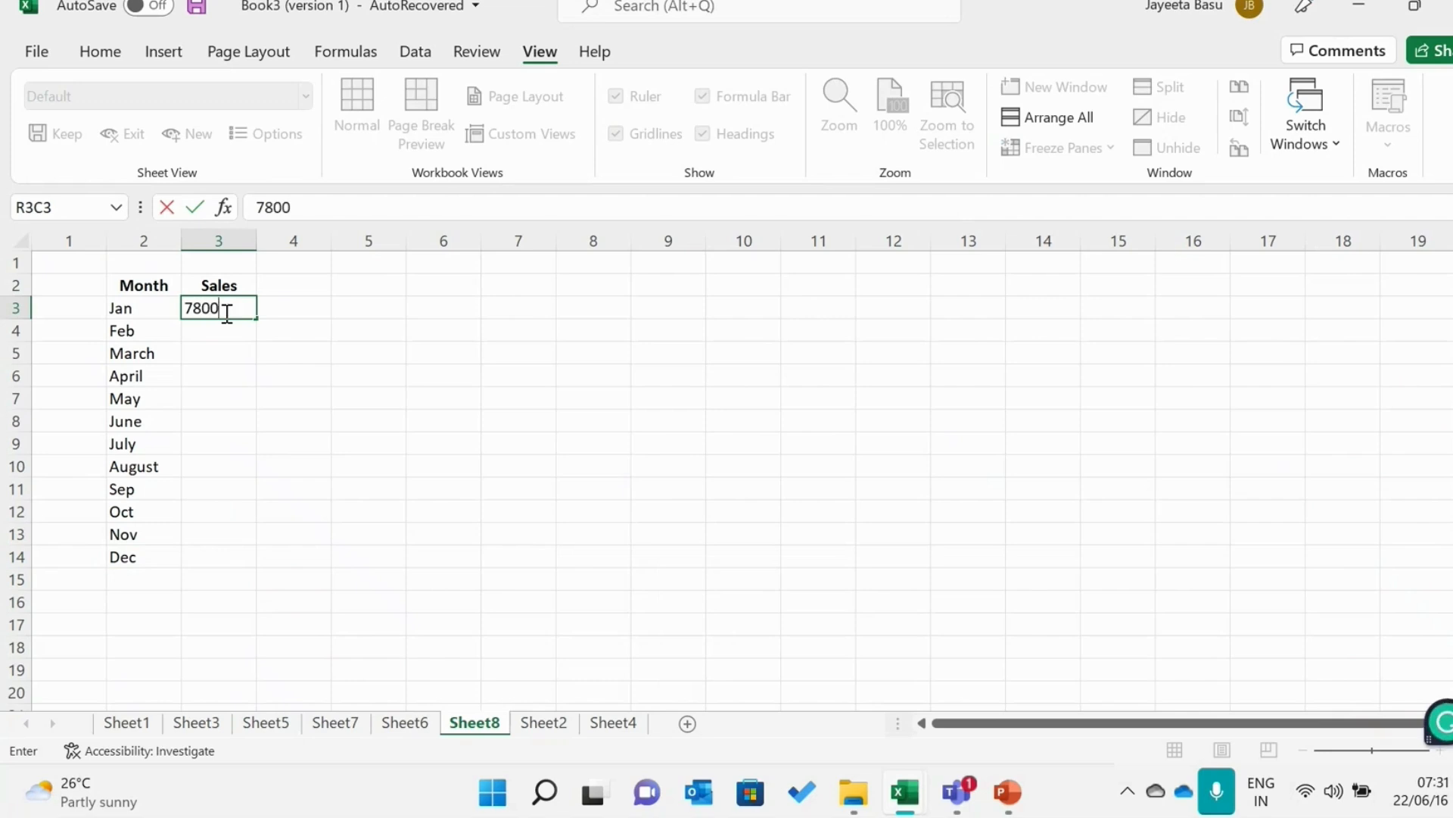
{"action": "key", "text": "Return"}
{"action": "type", "text": "9000"}
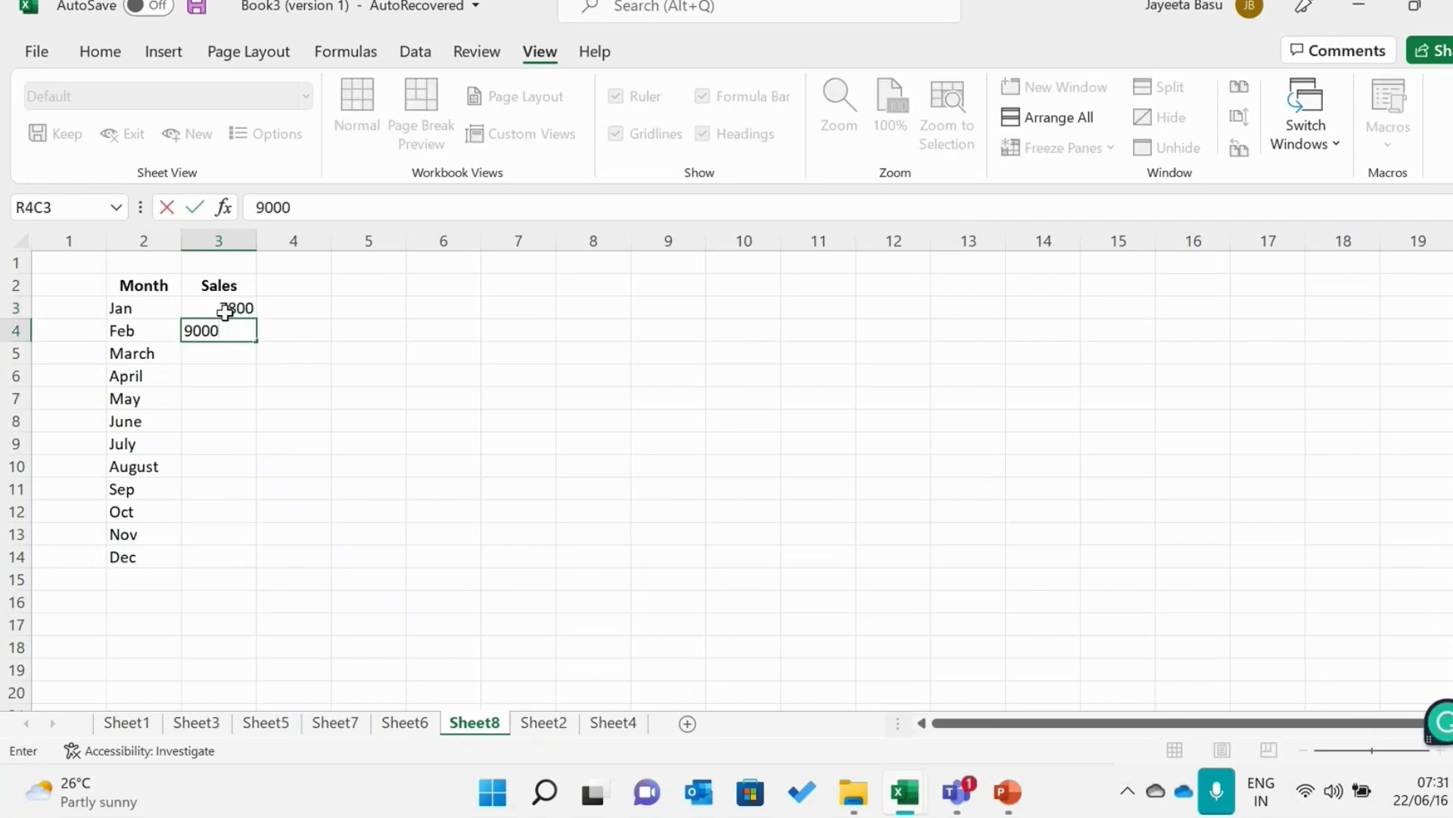
{"action": "key", "text": "Return"}
{"action": "type", "text": "1"}
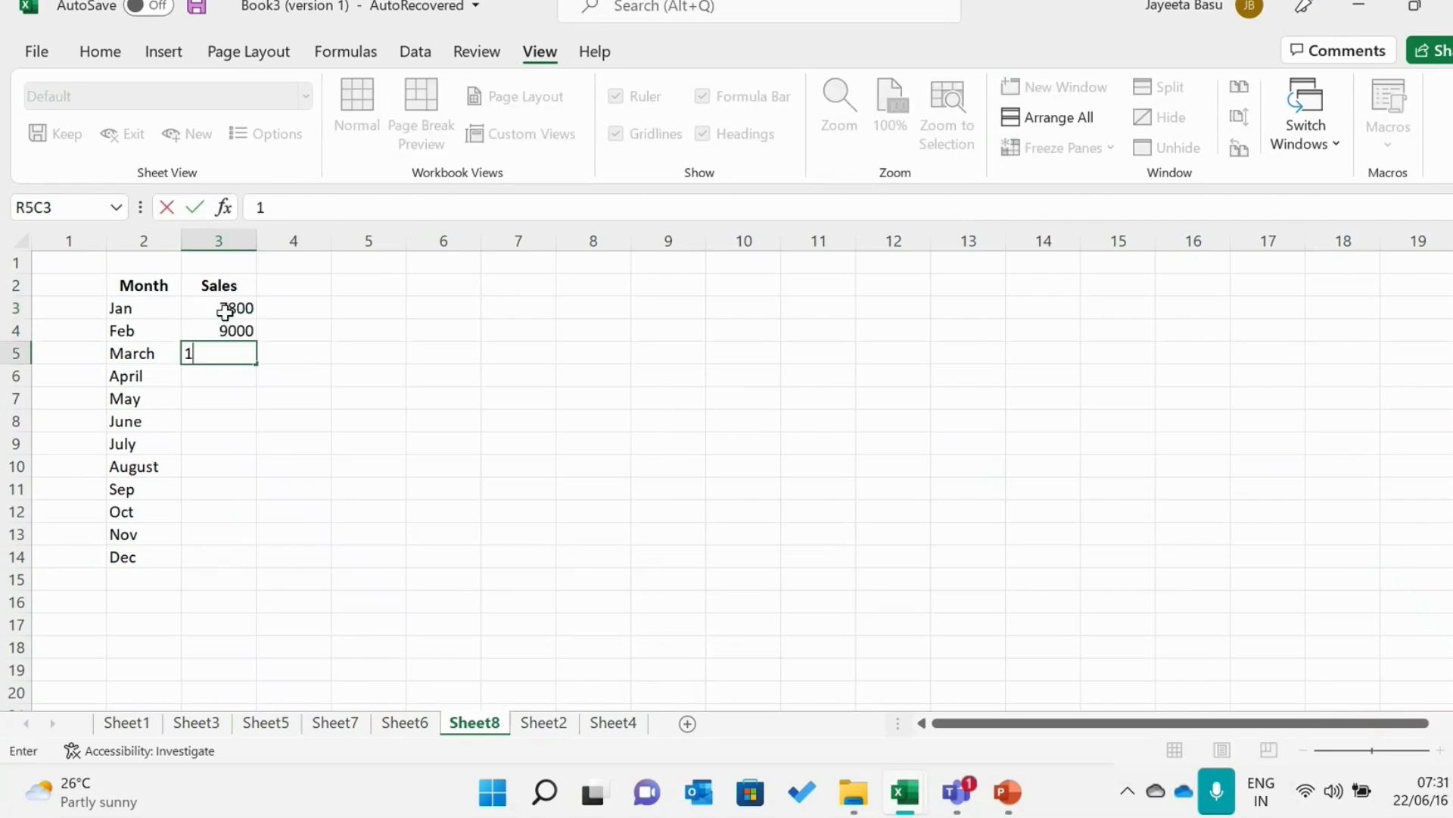
{"action": "type", "text": "5000"}
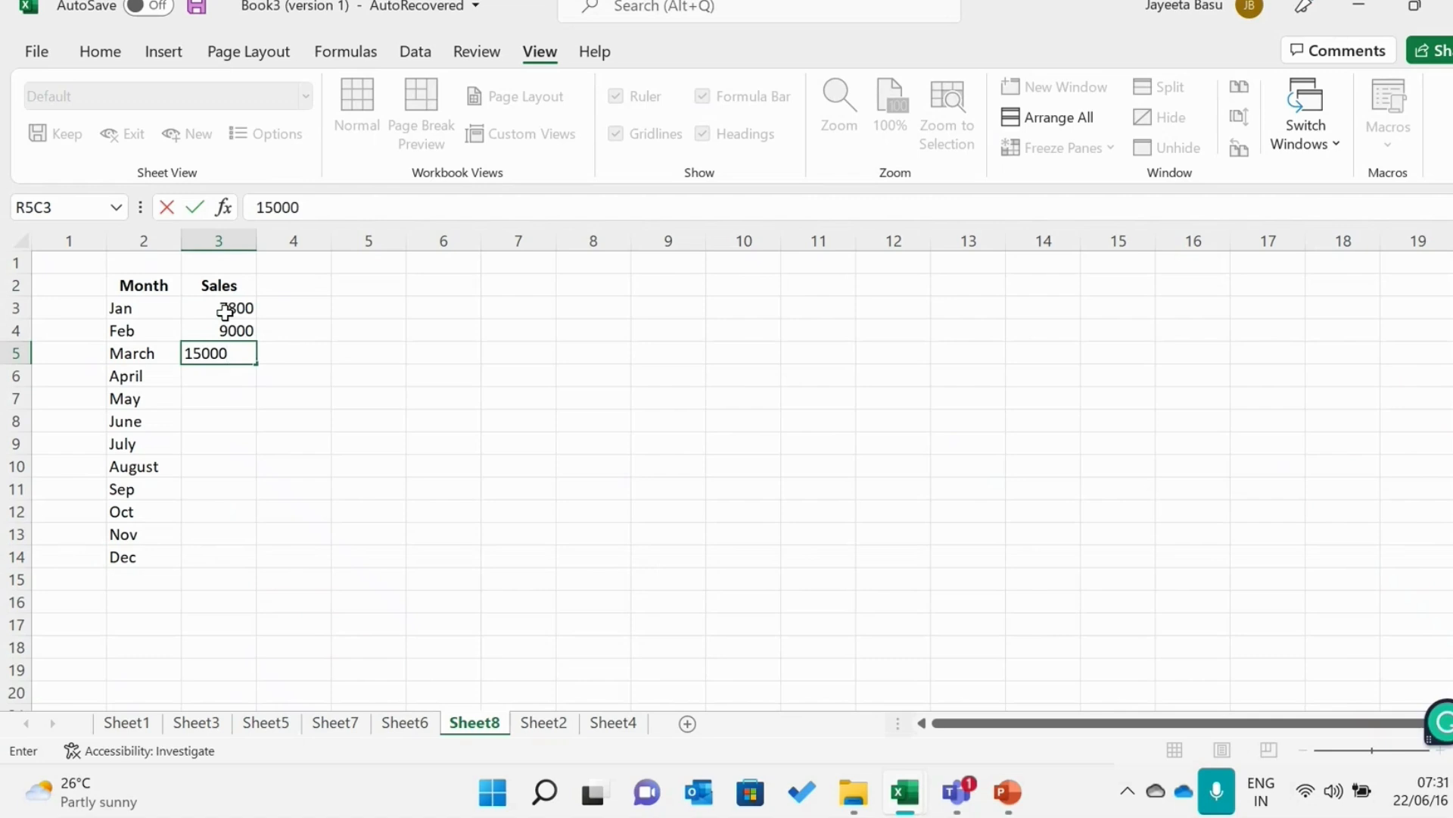
{"action": "key", "text": "Return"}
Enter the Sales values 45000 for April, 3000 for May and 19000 for June
{"action": "type", "text": "45"}
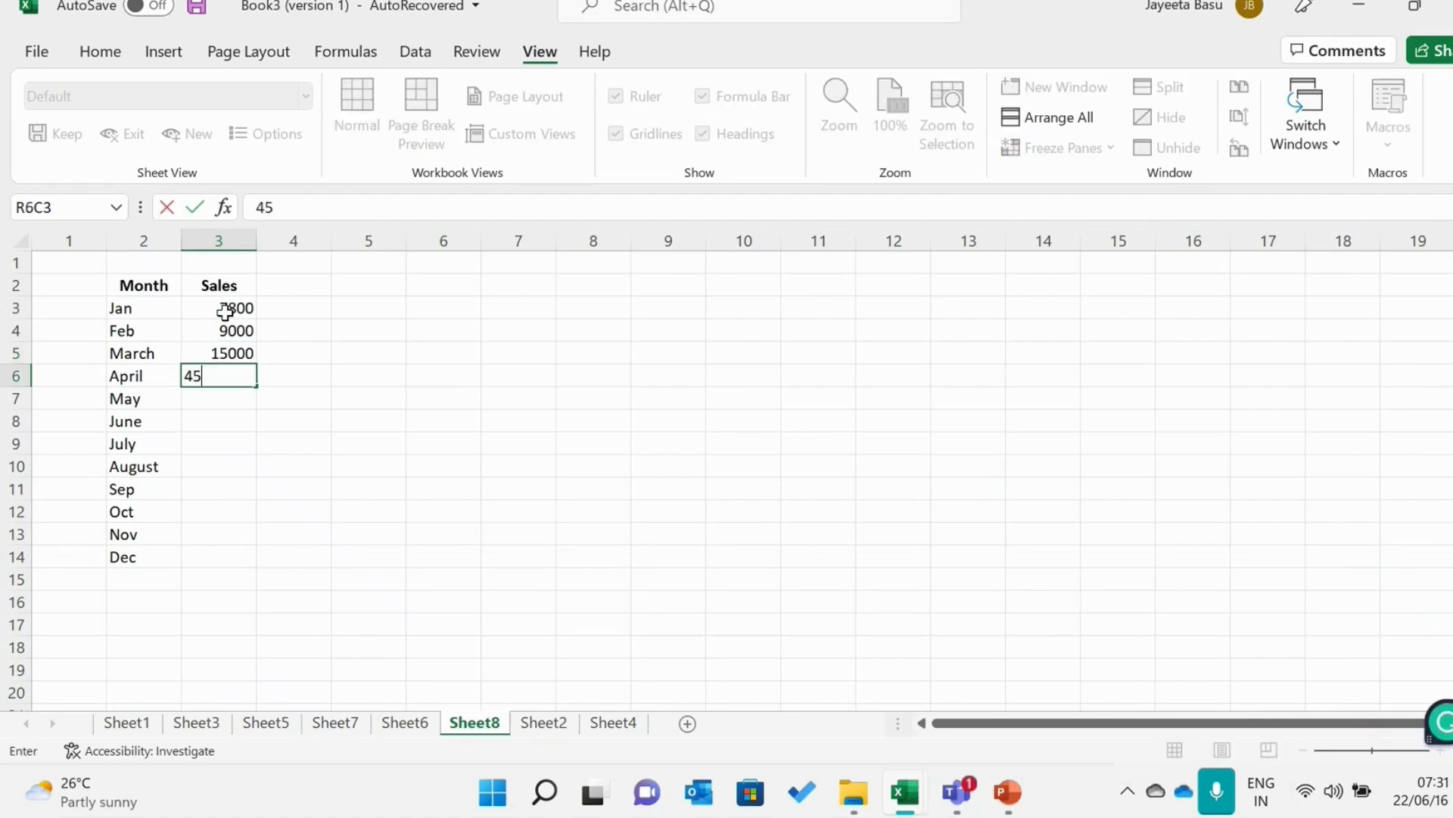
{"action": "type", "text": "000"}
{"action": "key", "text": "Return"}
{"action": "type", "text": "300"}
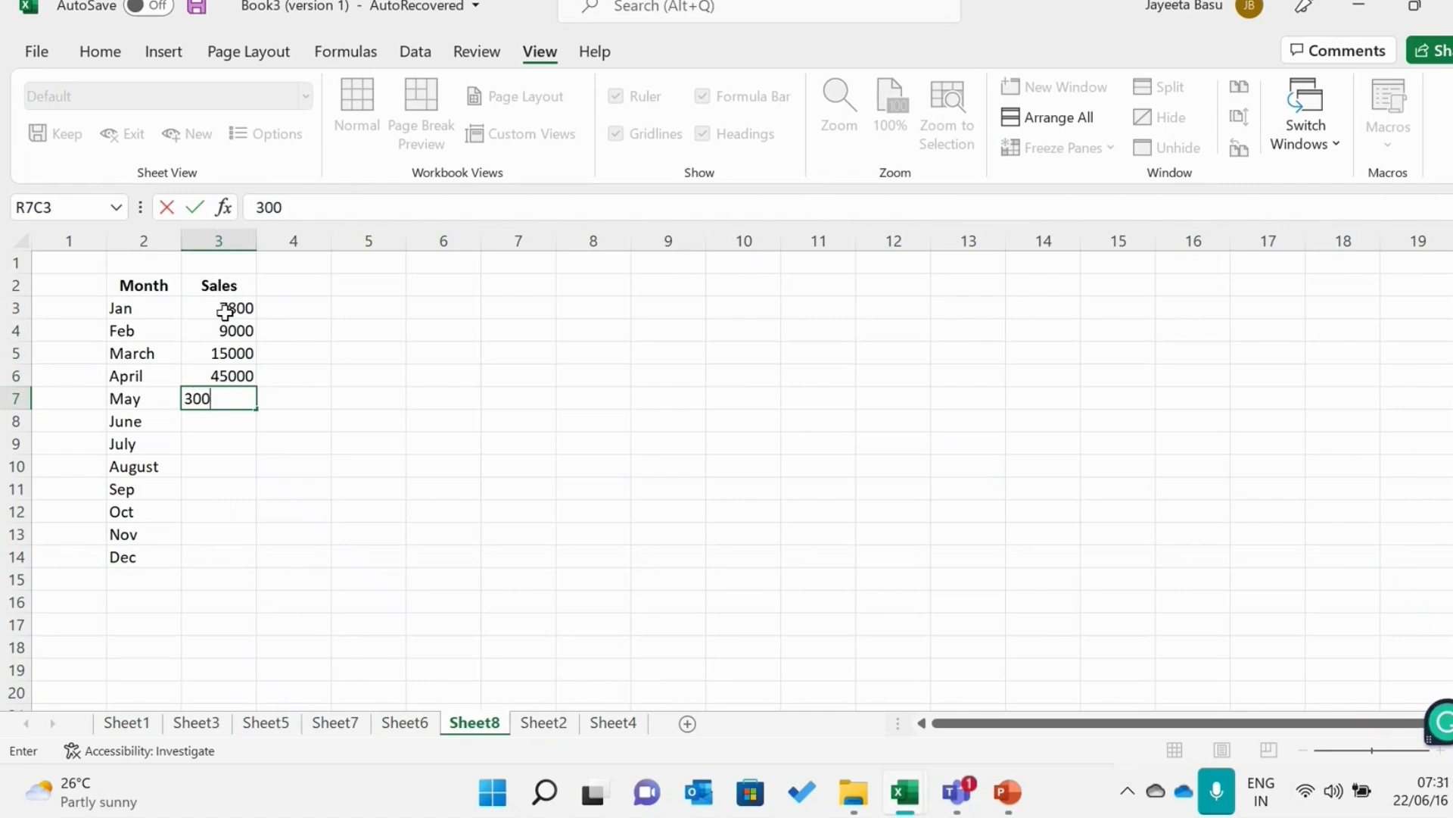
{"action": "key", "text": "Return"}
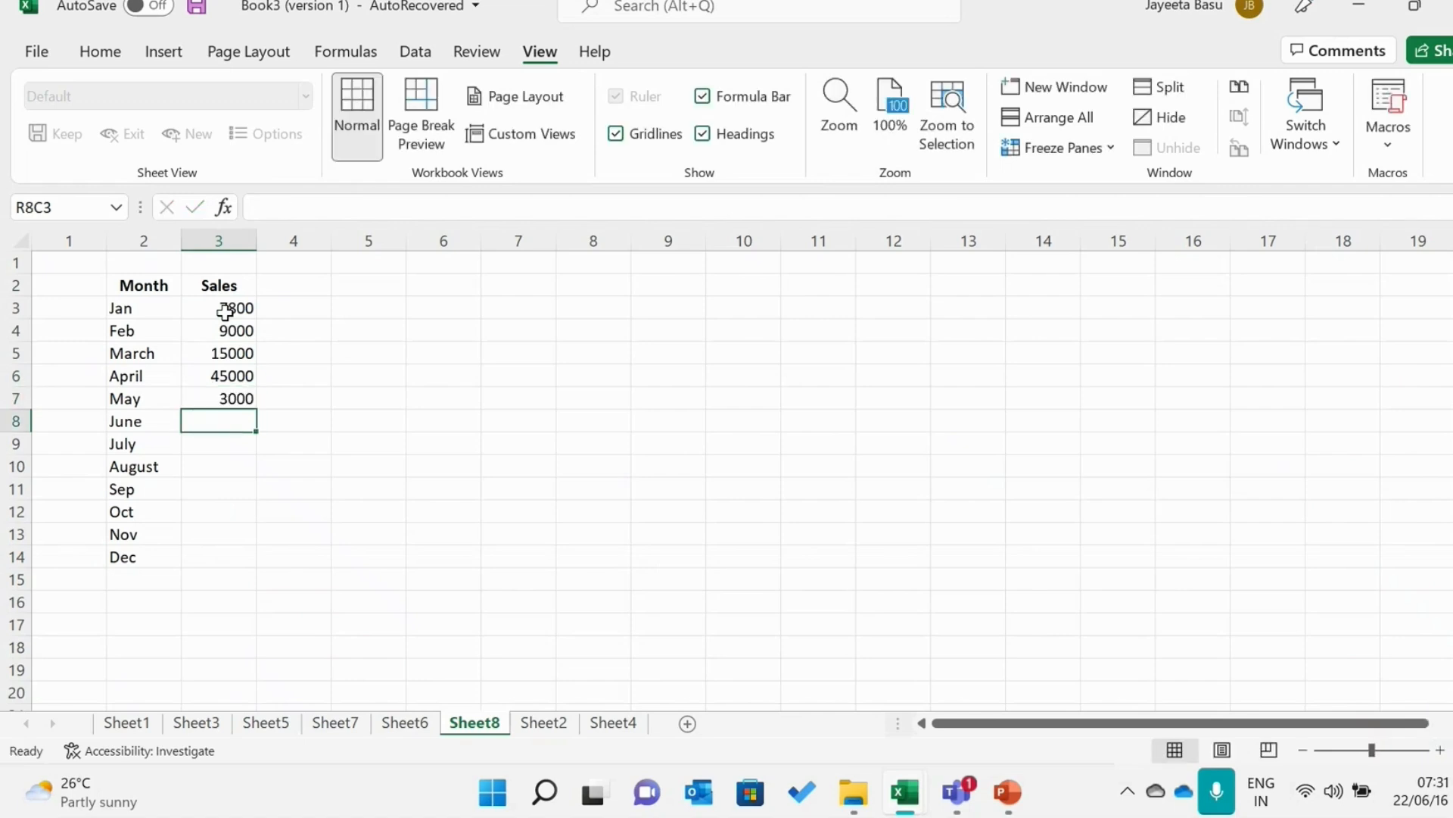
{"action": "type", "text": "1"}
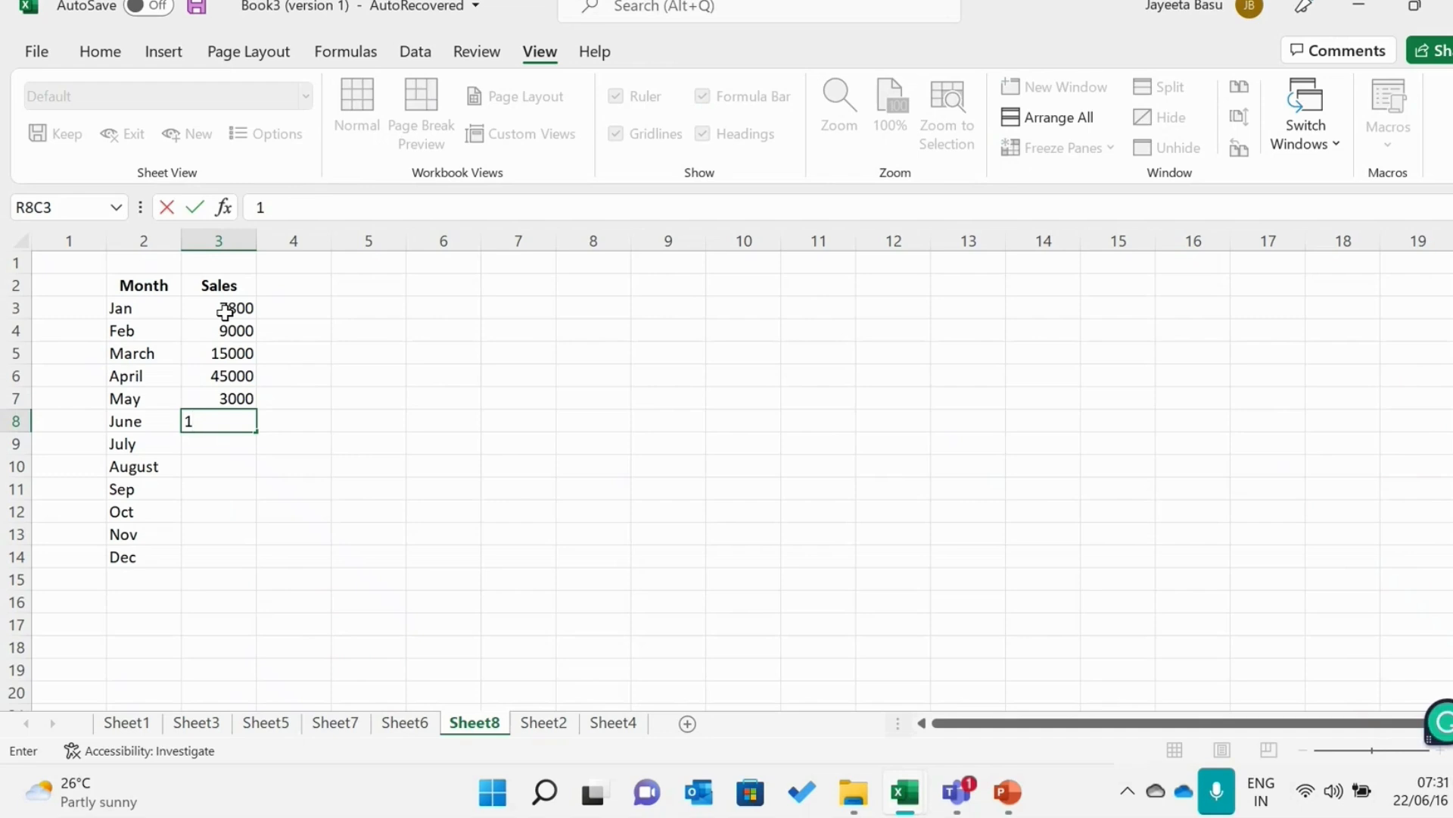
{"action": "type", "text": "9000"}
{"action": "key", "text": "Return"}
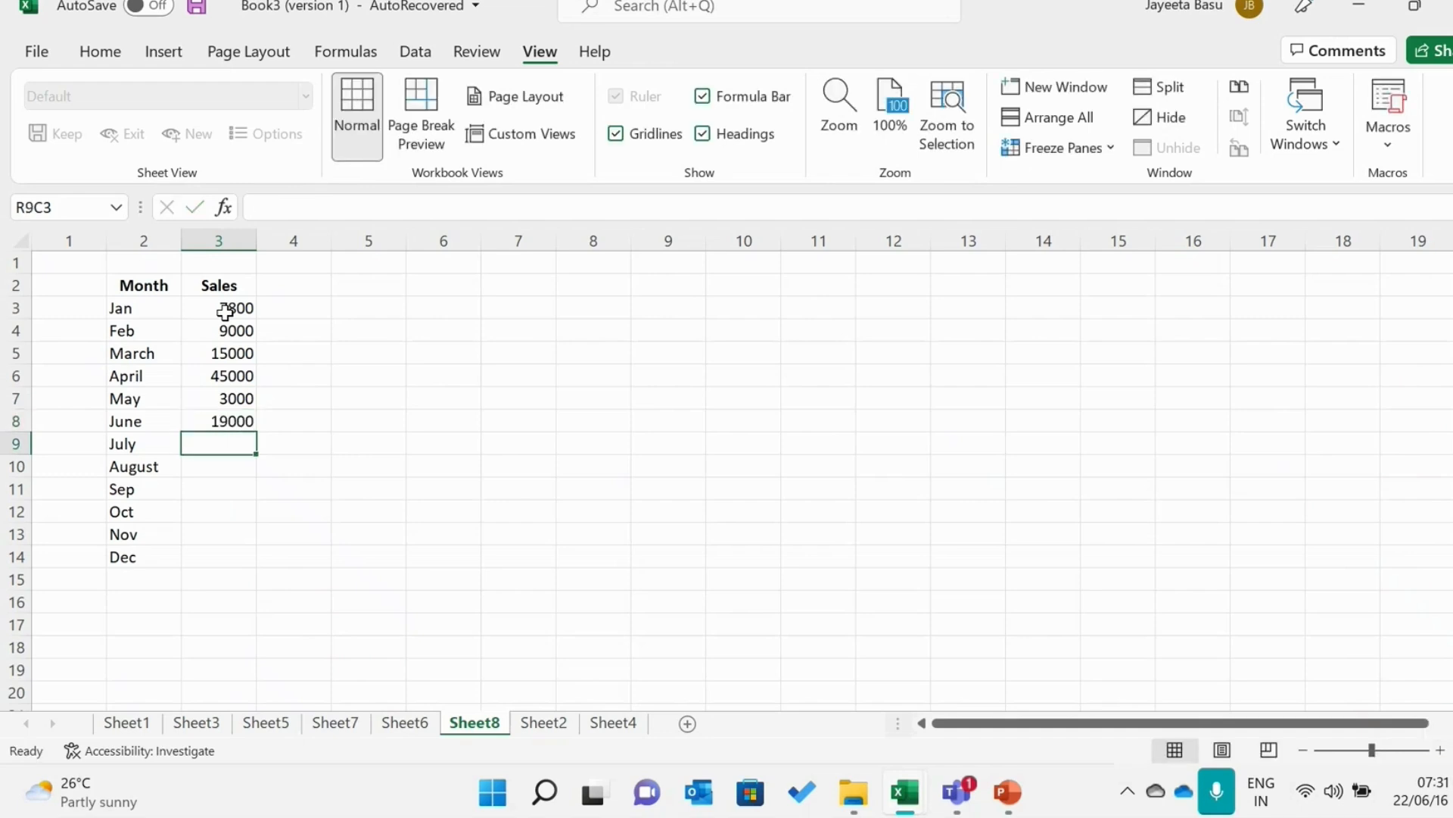
Enter the Sales values 25000 for July and 75000 for August
{"action": "type", "text": "25000"}
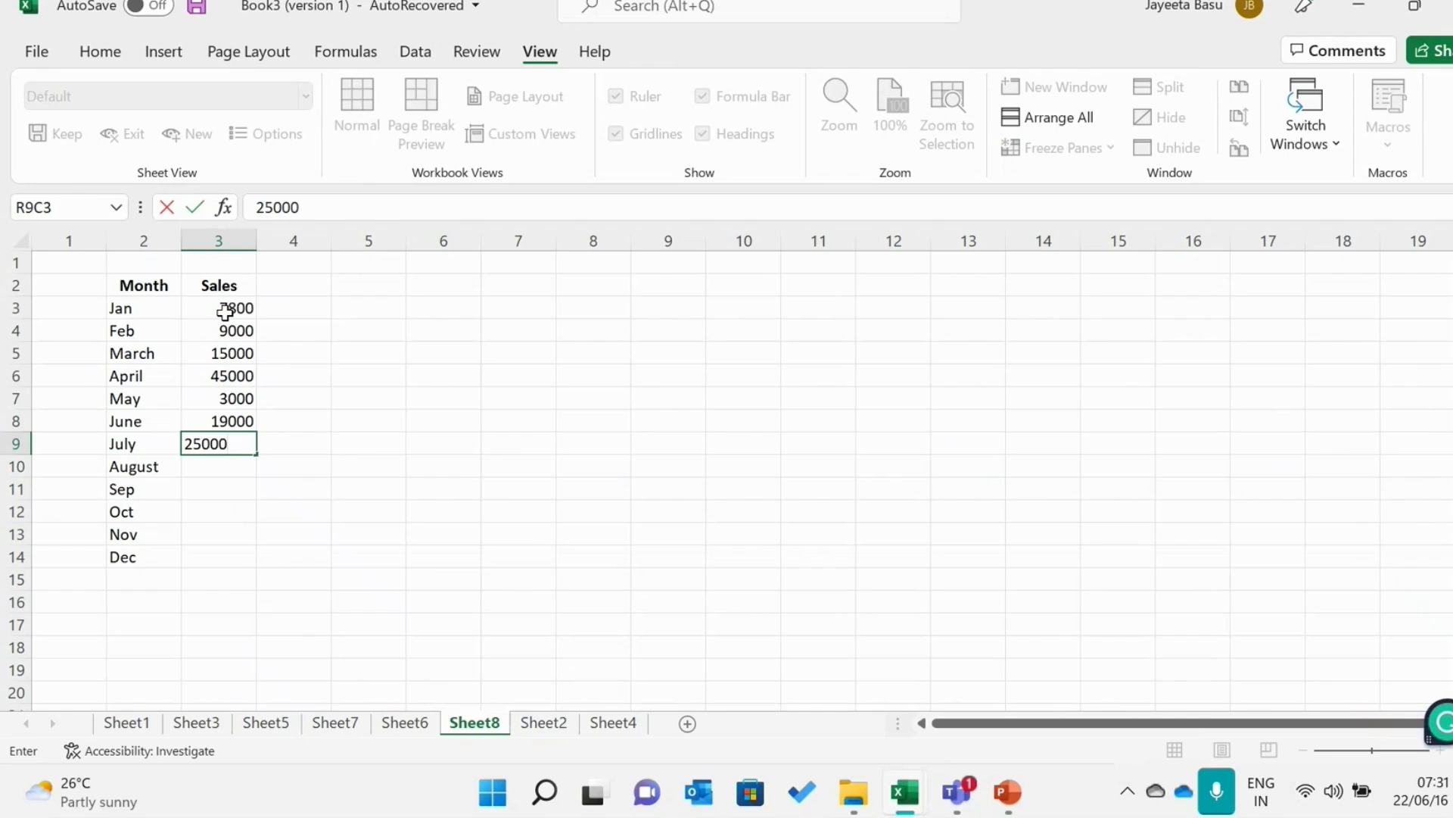
{"action": "key", "text": "Return"}
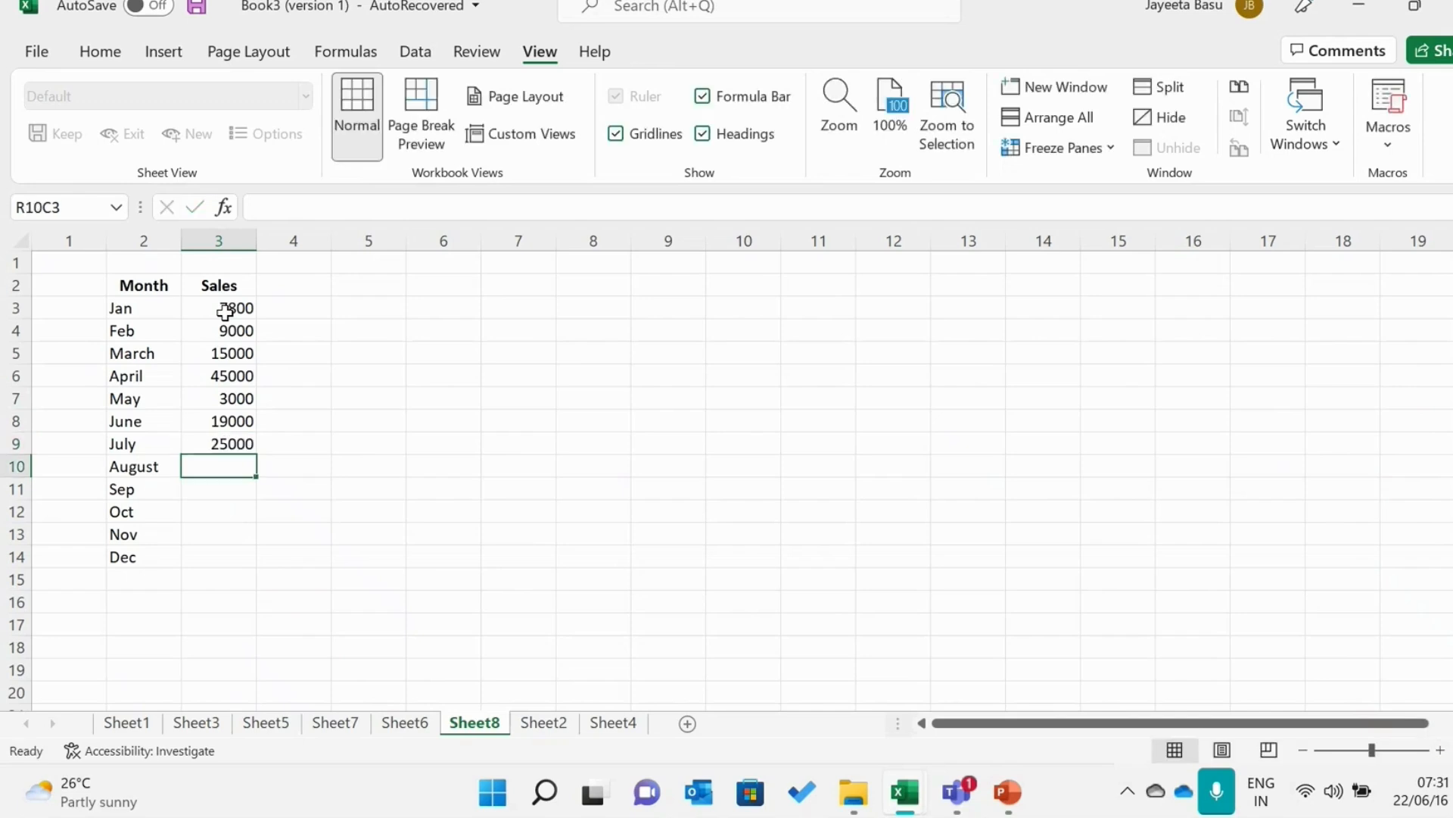
{"action": "type", "text": "75"}
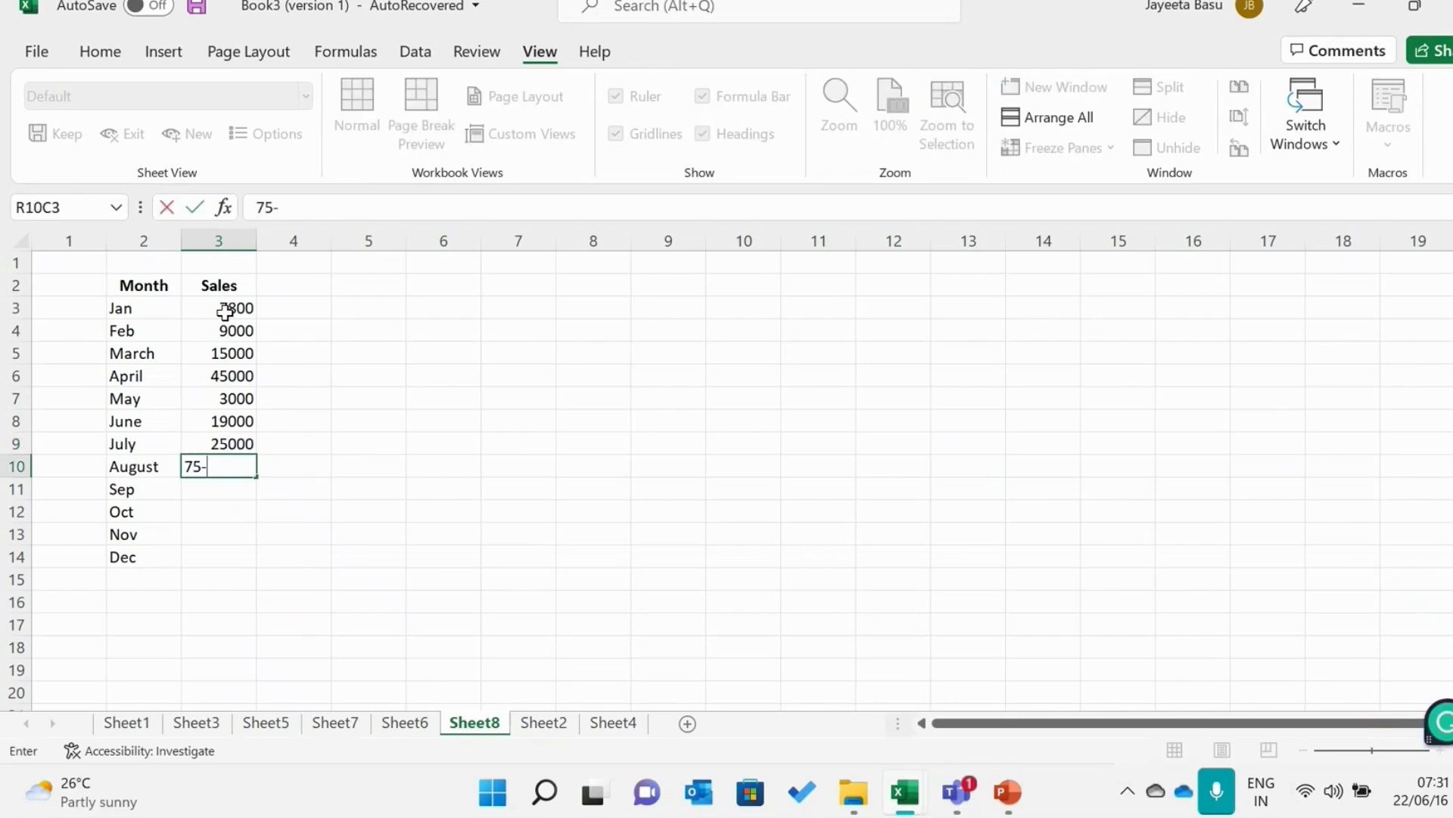
{"action": "type", "text": "000"}
{"action": "key", "text": "ctrl+Return"}
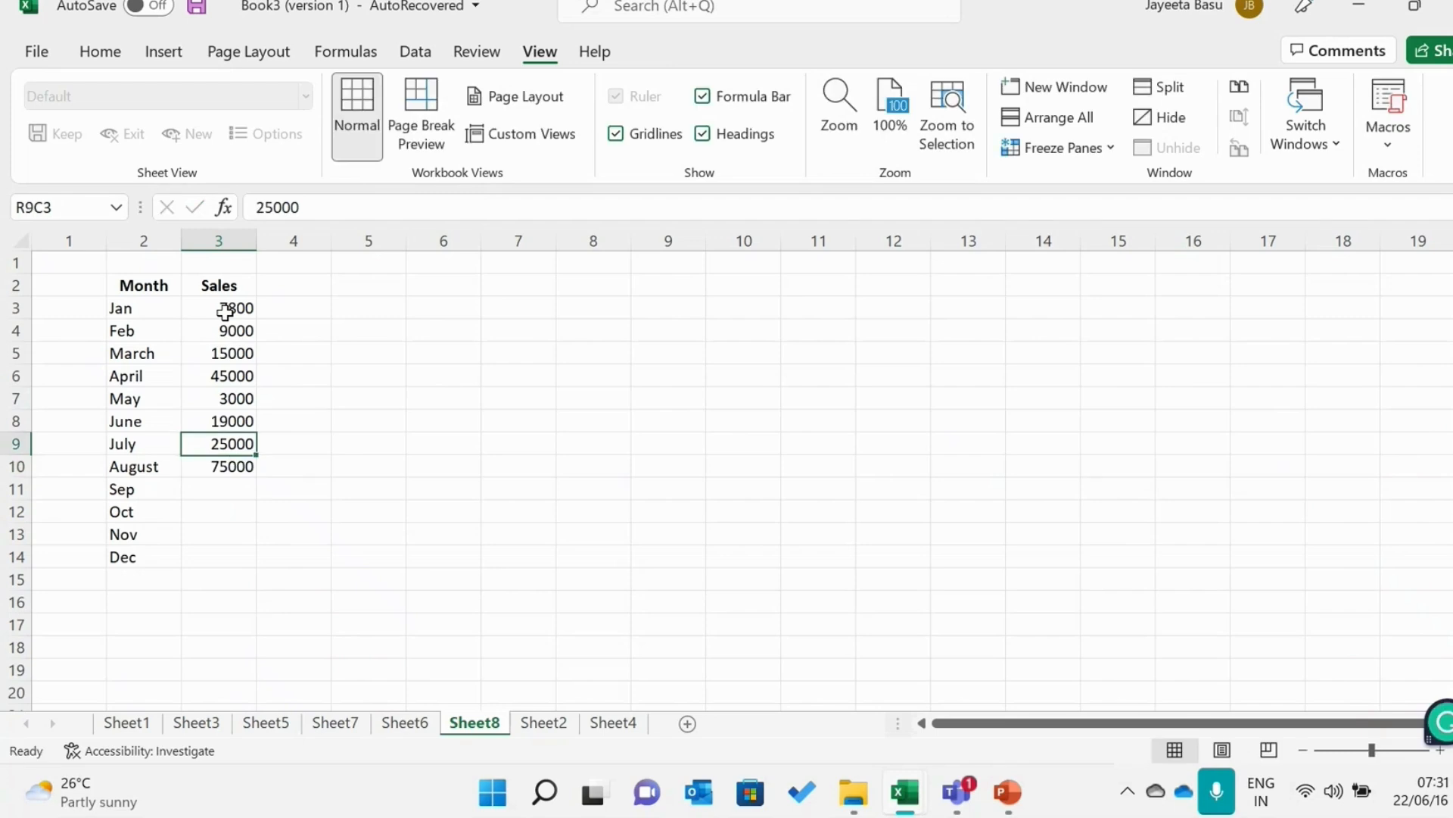
{"action": "key", "text": "Return"}
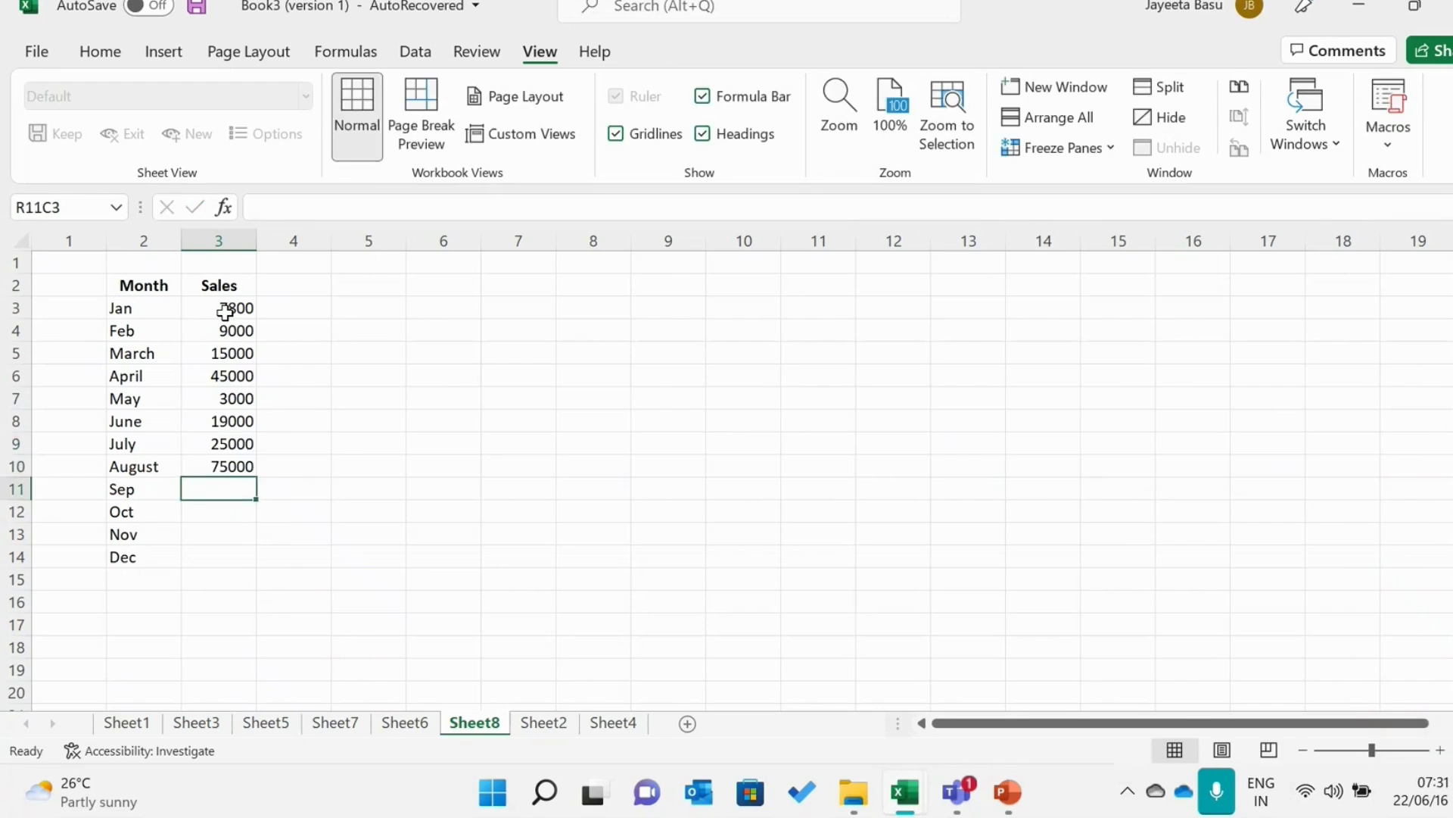
Enter the Sales values 67000 for Sep and 90000 for Oct
{"action": "type", "text": "6700"}
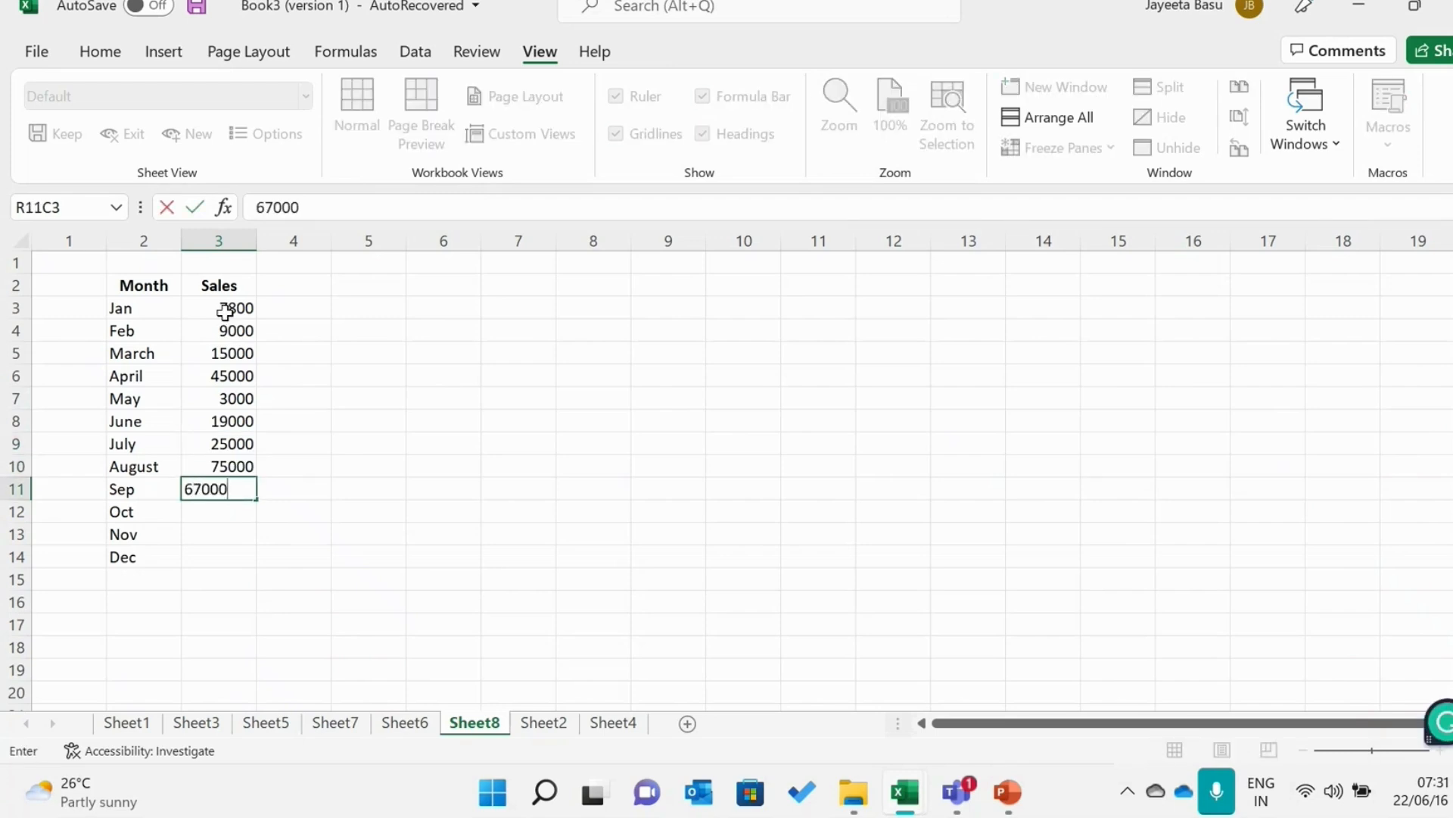
{"action": "type", "text": "0"}
{"action": "key", "text": "Return"}
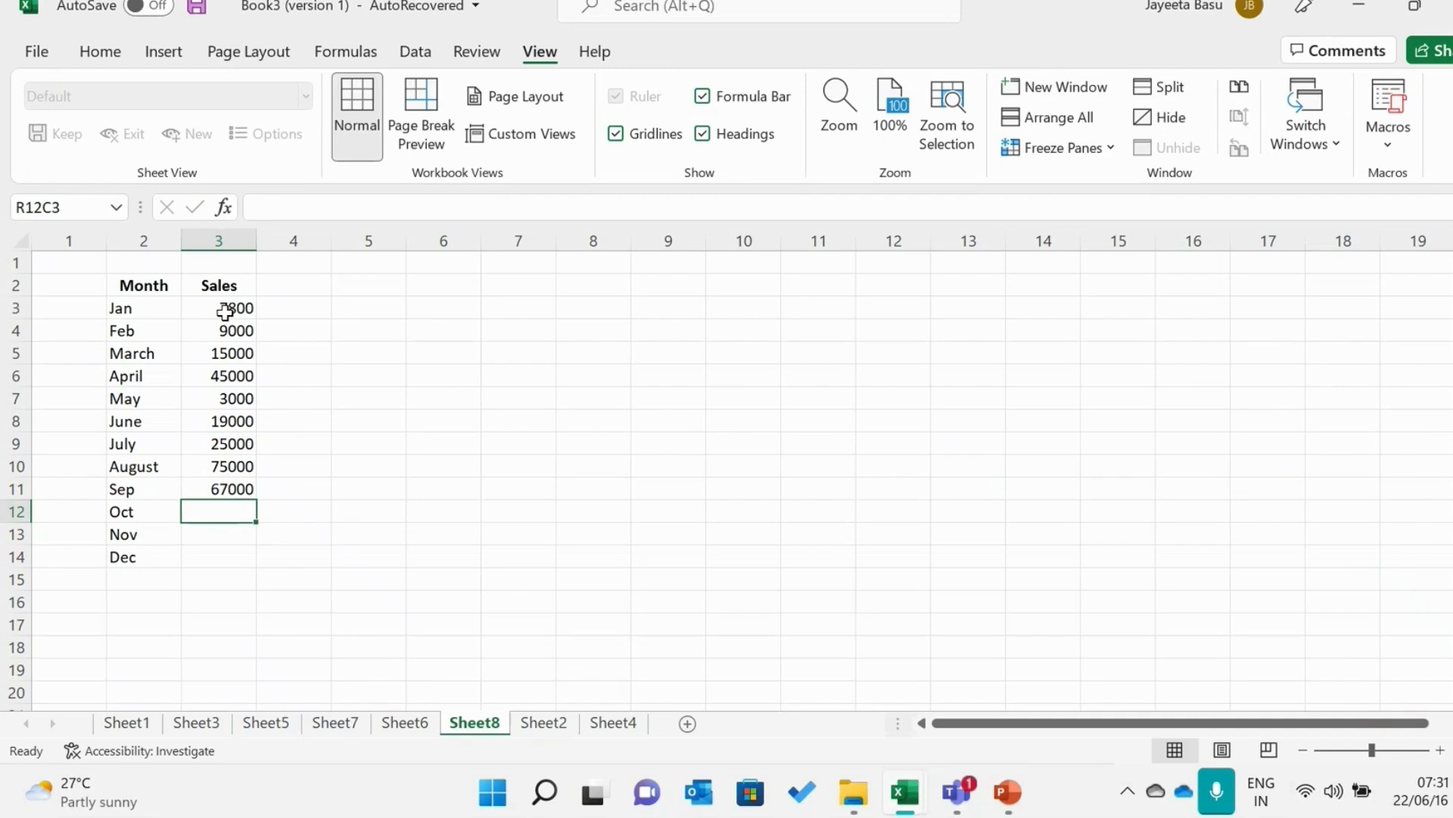
{"action": "type", "text": "90000"}
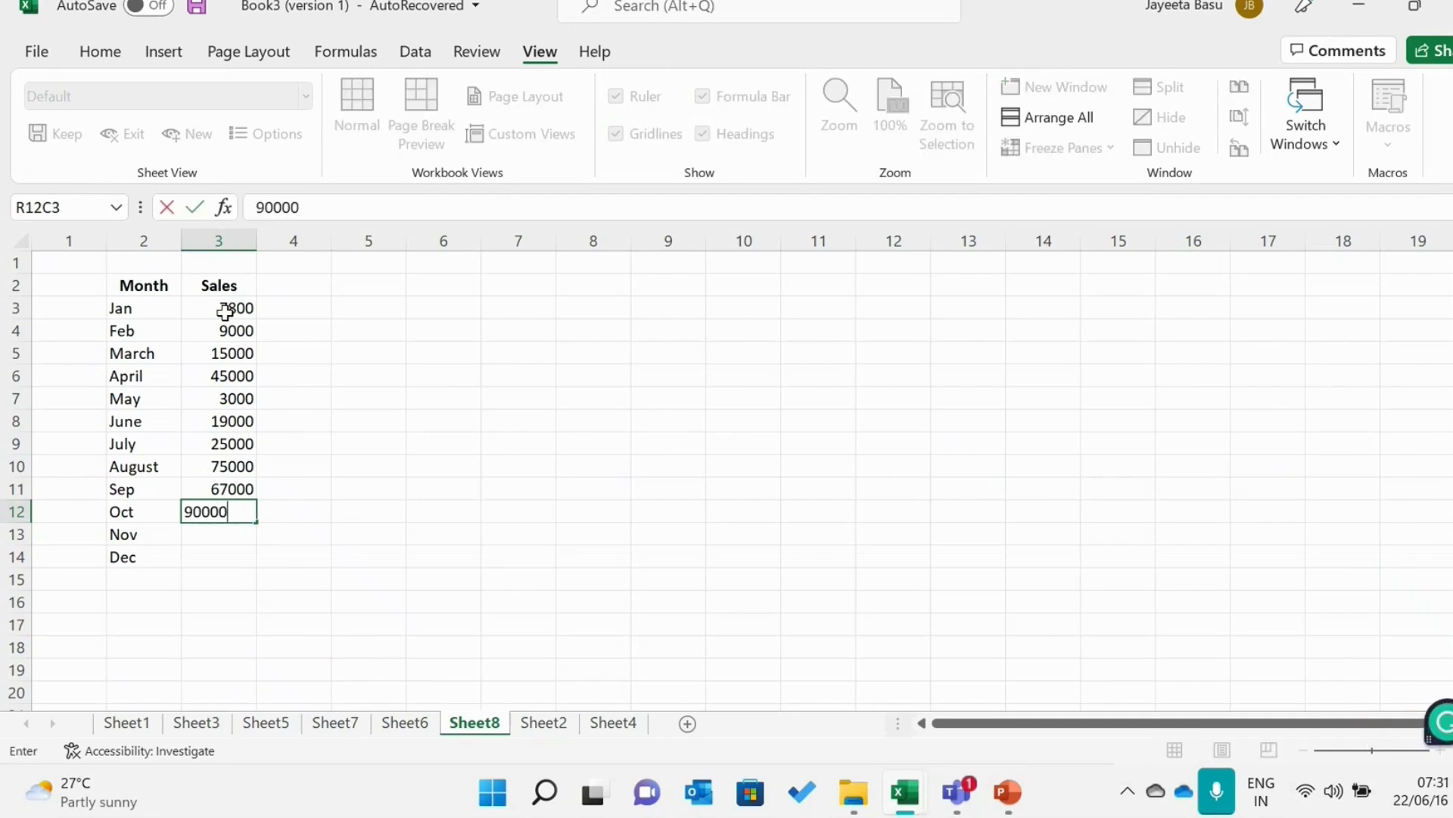
{"action": "key", "text": "Return"}
Enter the Sales values 100000 for Nov and 120000 for Dec
{"action": "type", "text": "1000"}
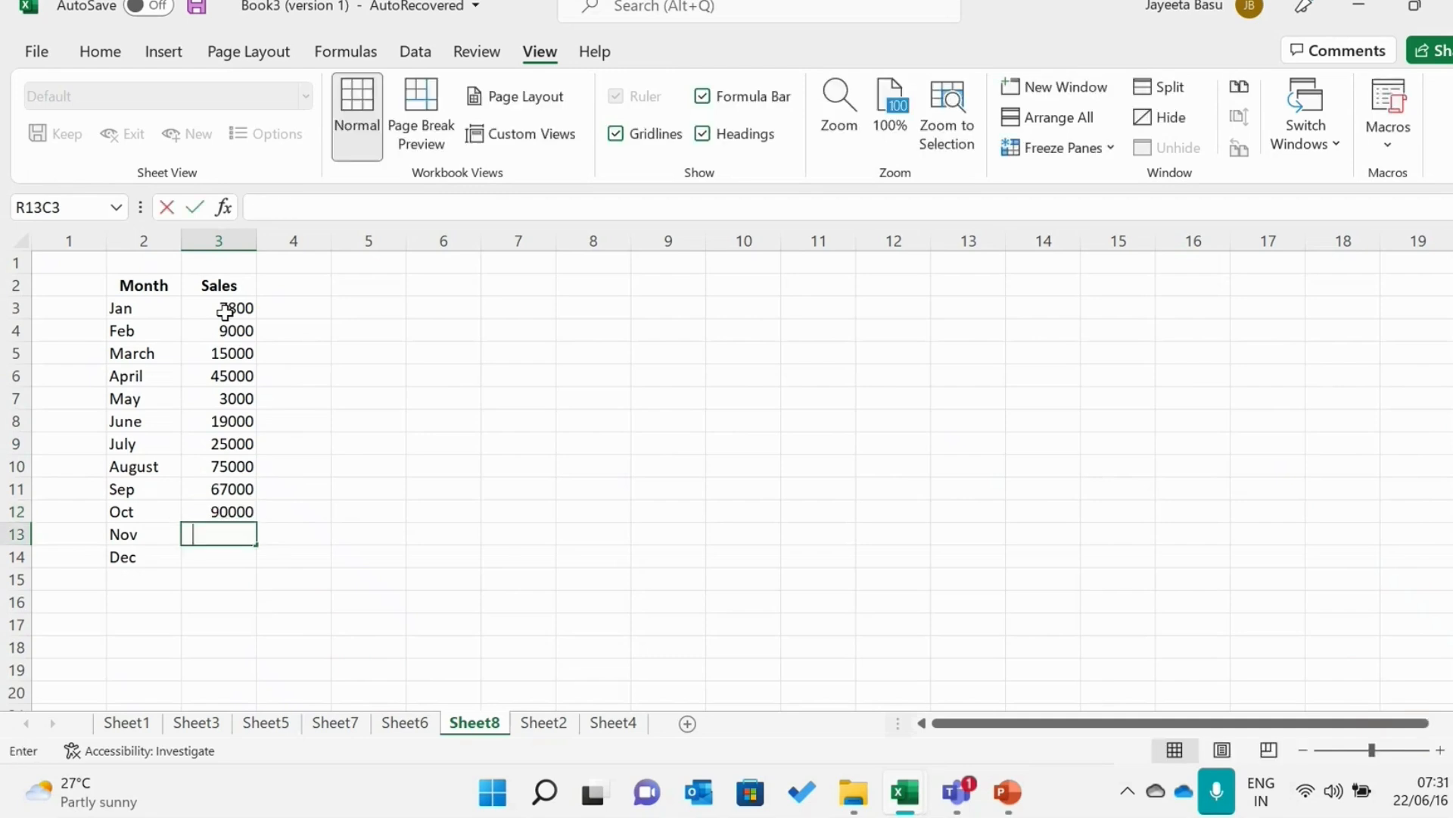
{"action": "type", "text": "00"}
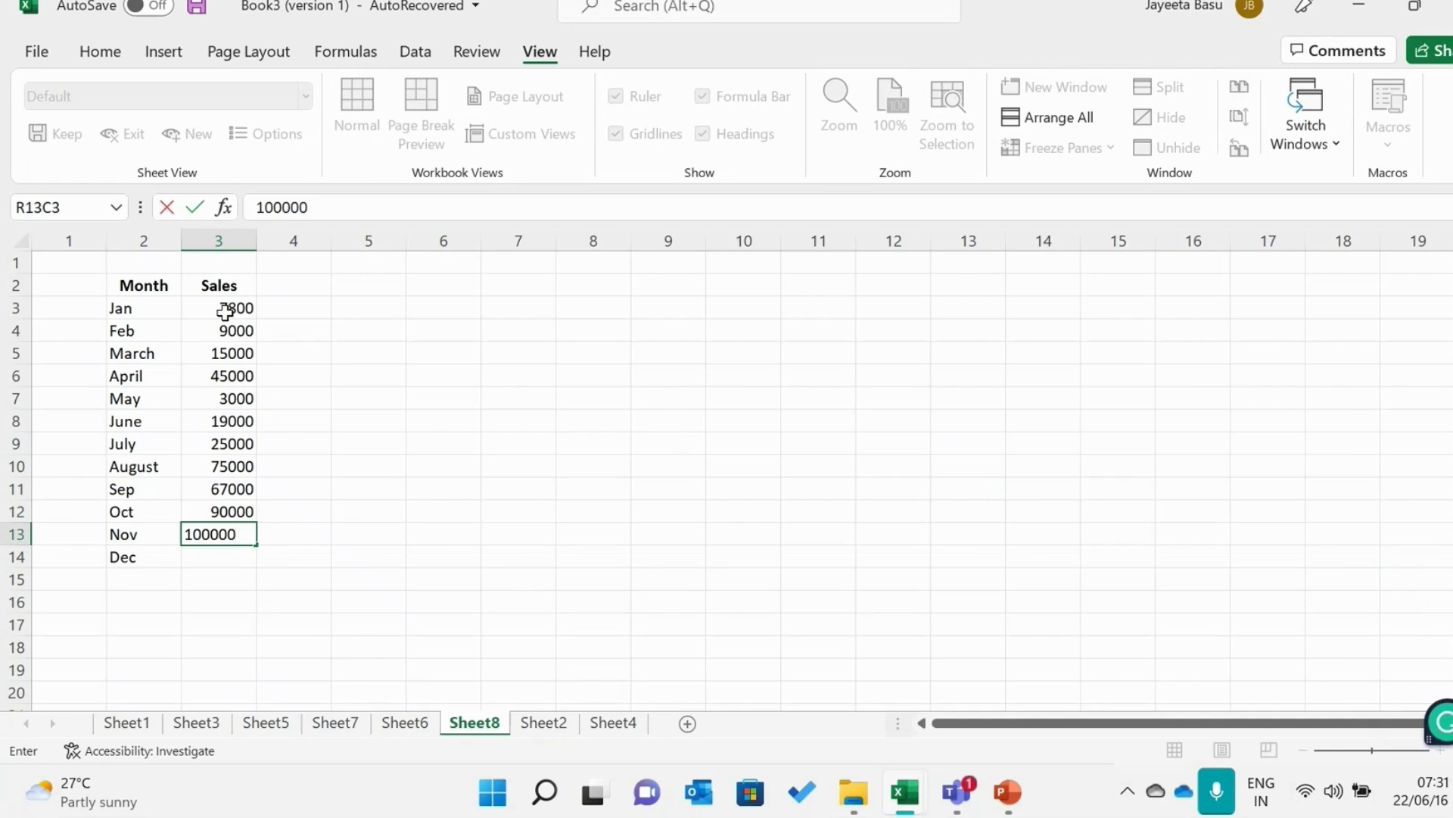
{"action": "key", "text": "Return"}
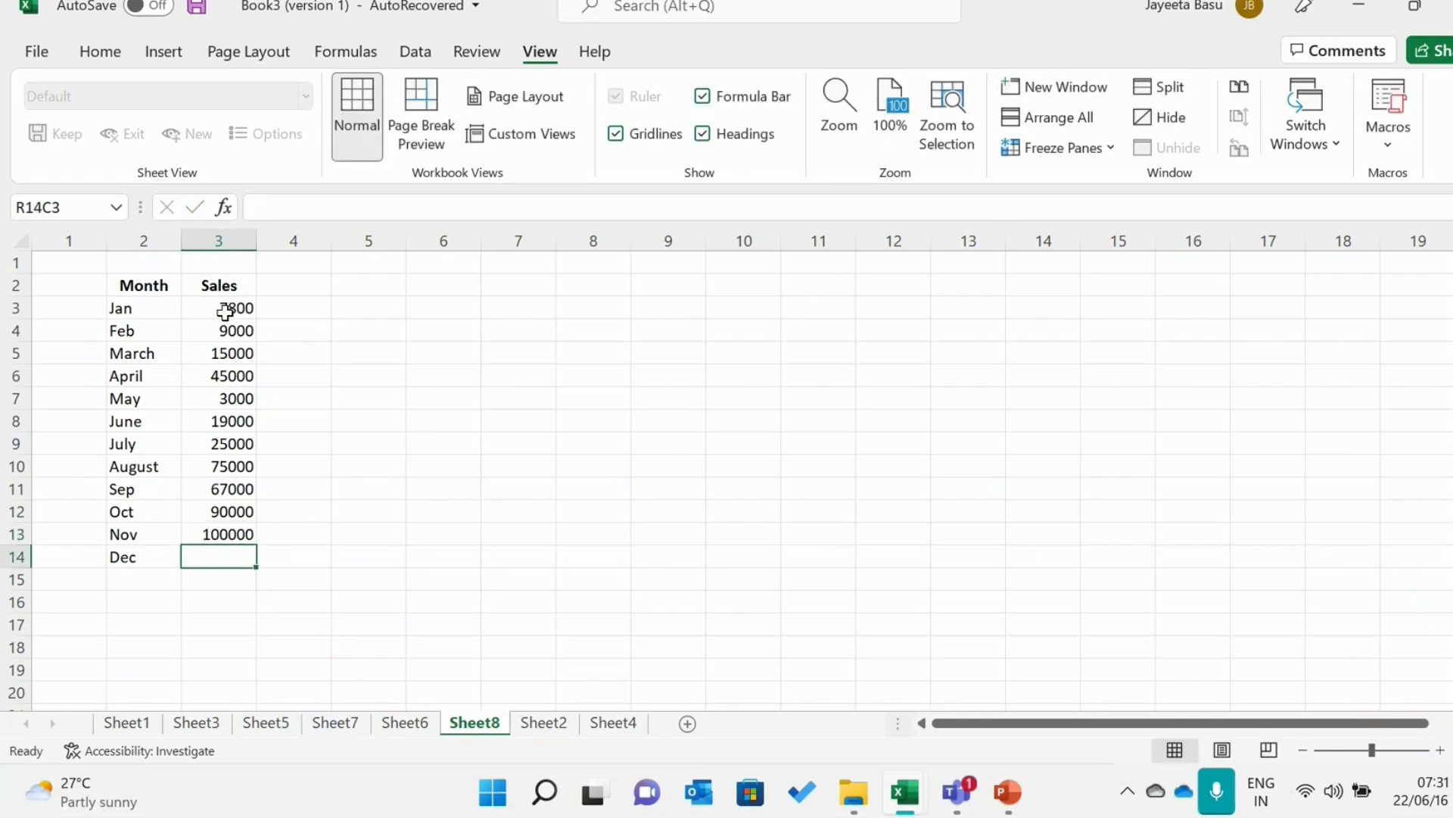
{"action": "type", "text": "1200"}
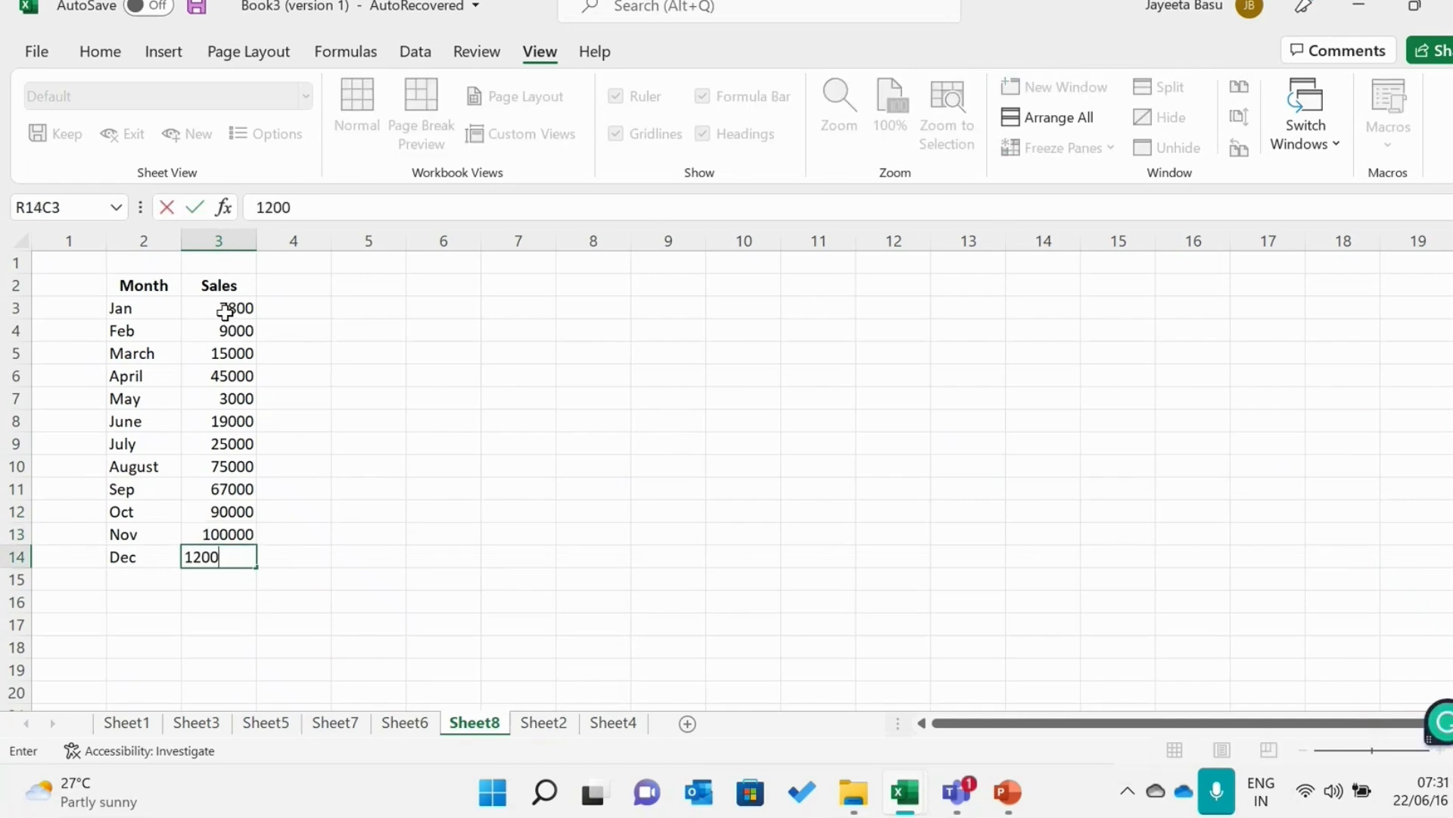
{"action": "type", "text": "00"}
{"action": "left_click", "coordinate": [311, 354]}
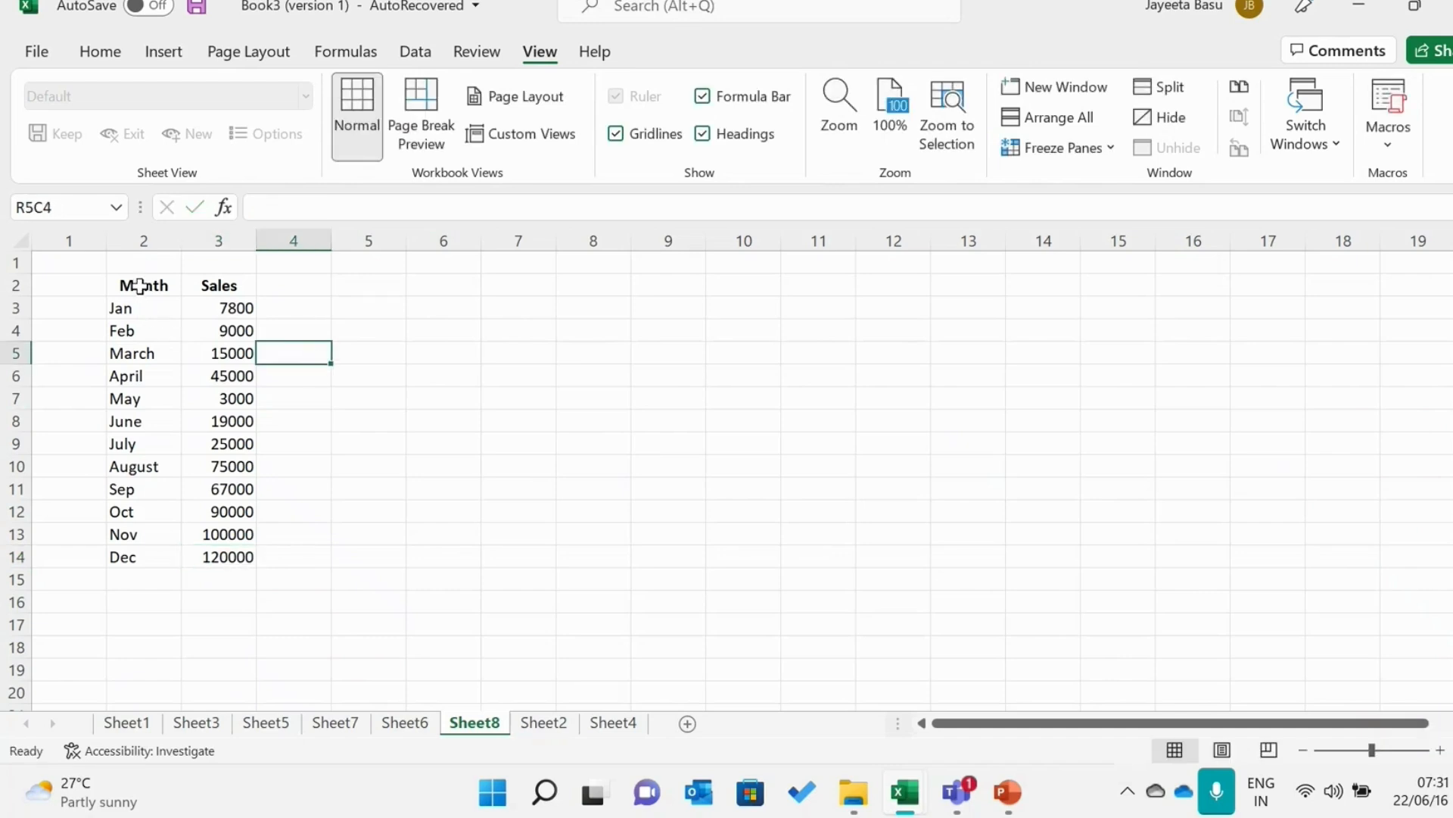
Insert a 2-D stacked column chart from the whole Month and Sales table, including its headers
{"action": "left_click_drag", "start_coordinate": [140, 286], "coordinate": [207, 552]}
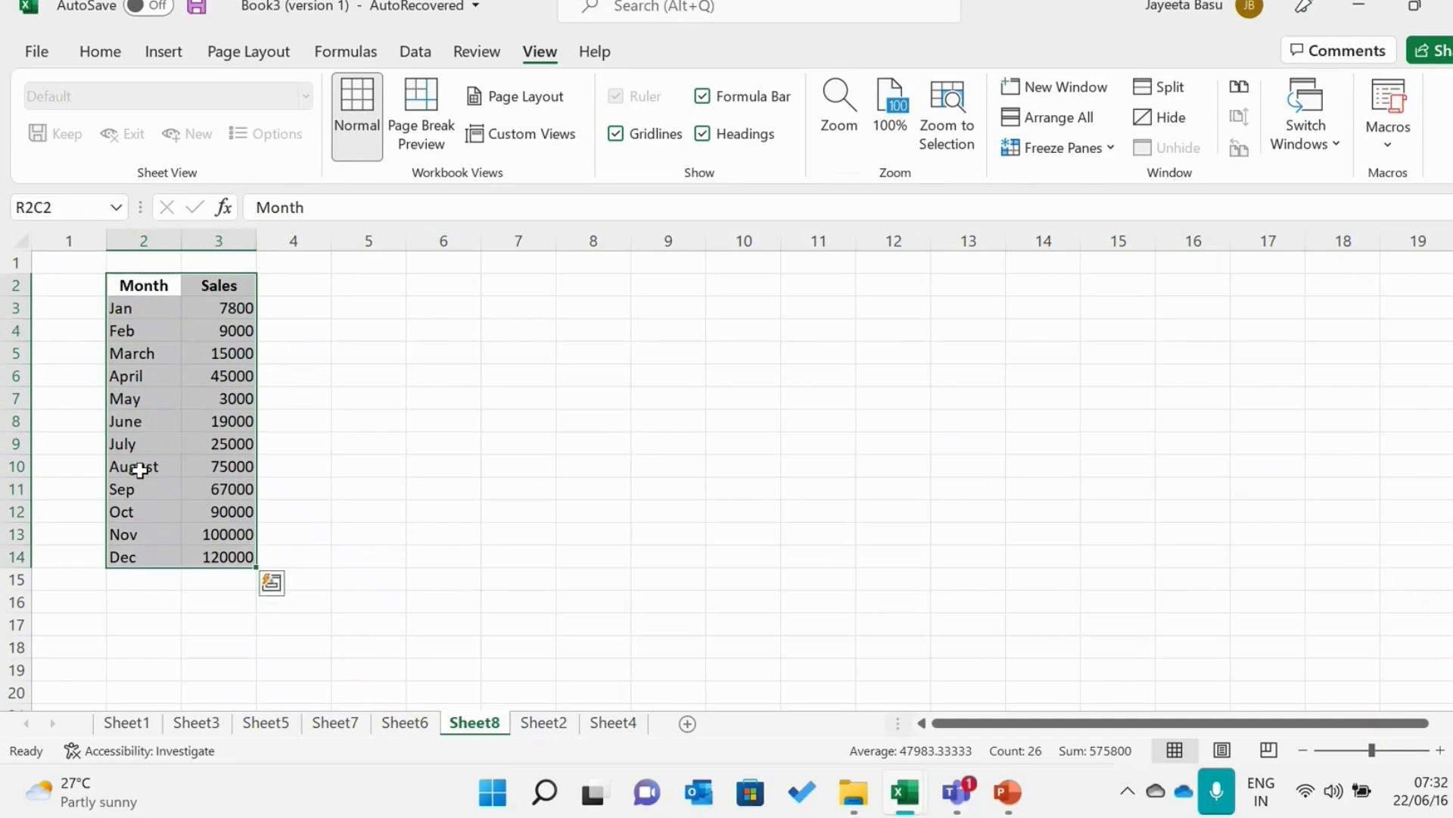
{"action": "left_click", "coordinate": [164, 53]}
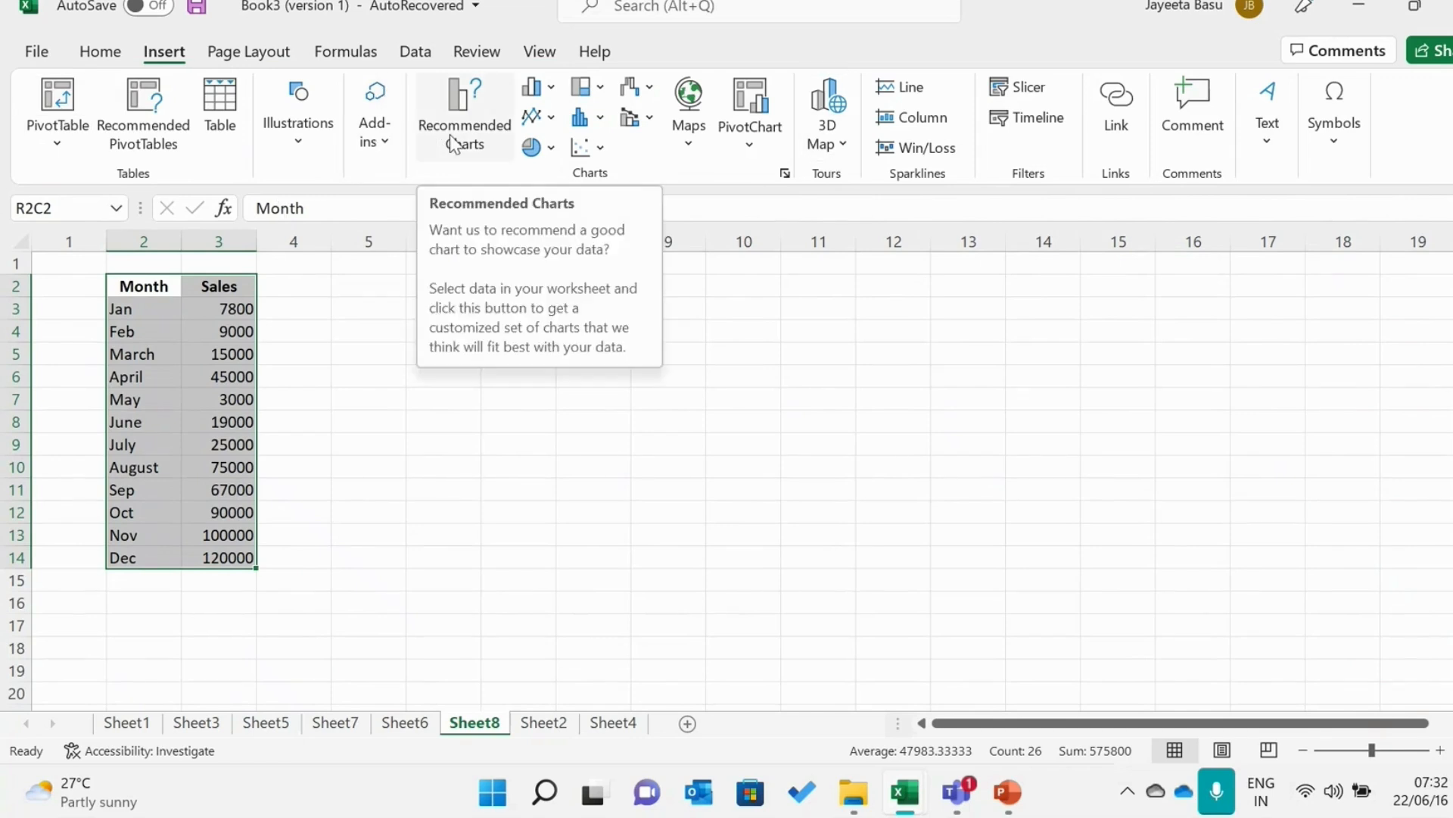
{"action": "left_click", "coordinate": [551, 89]}
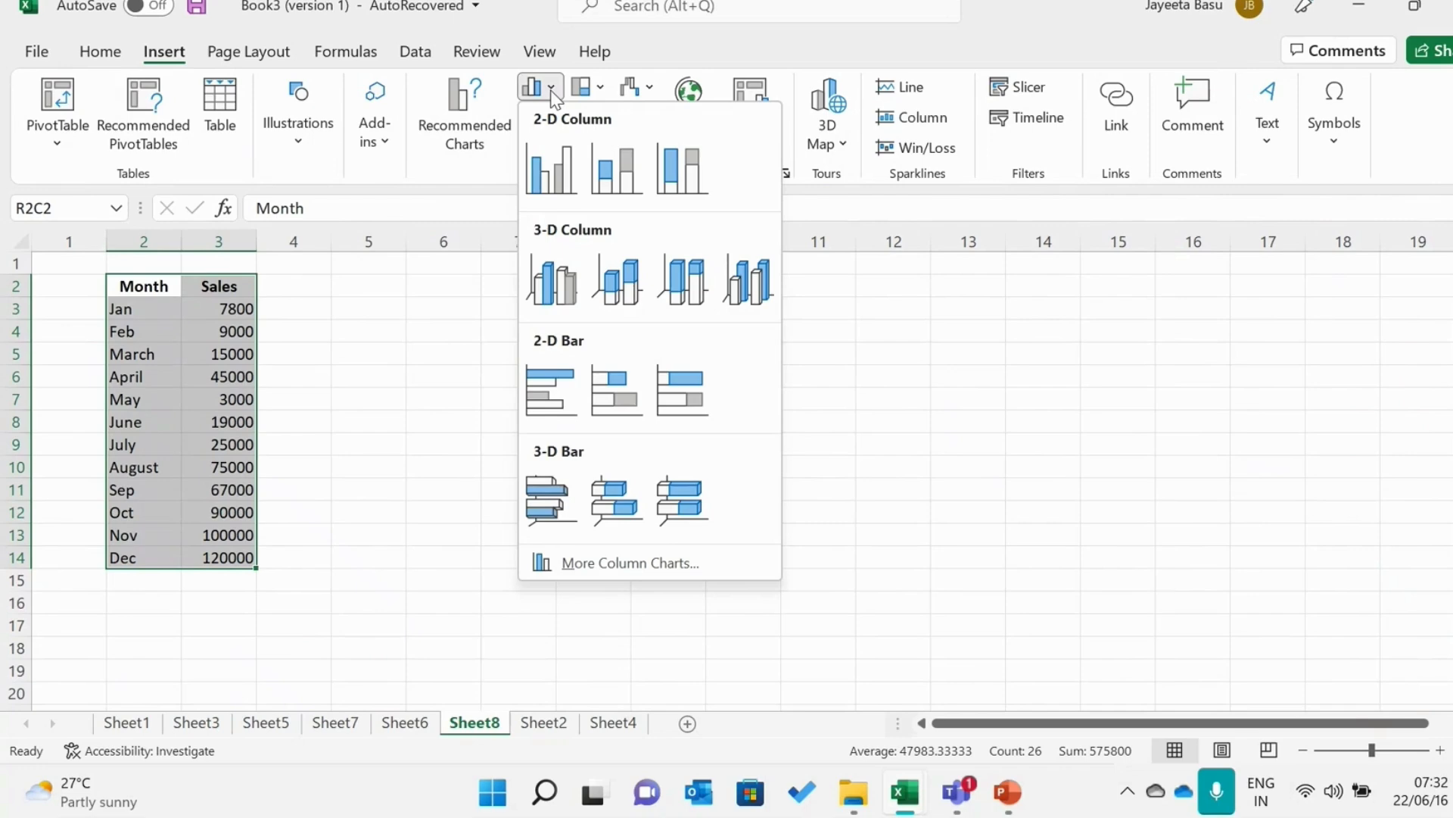
{"action": "left_click", "coordinate": [617, 183]}
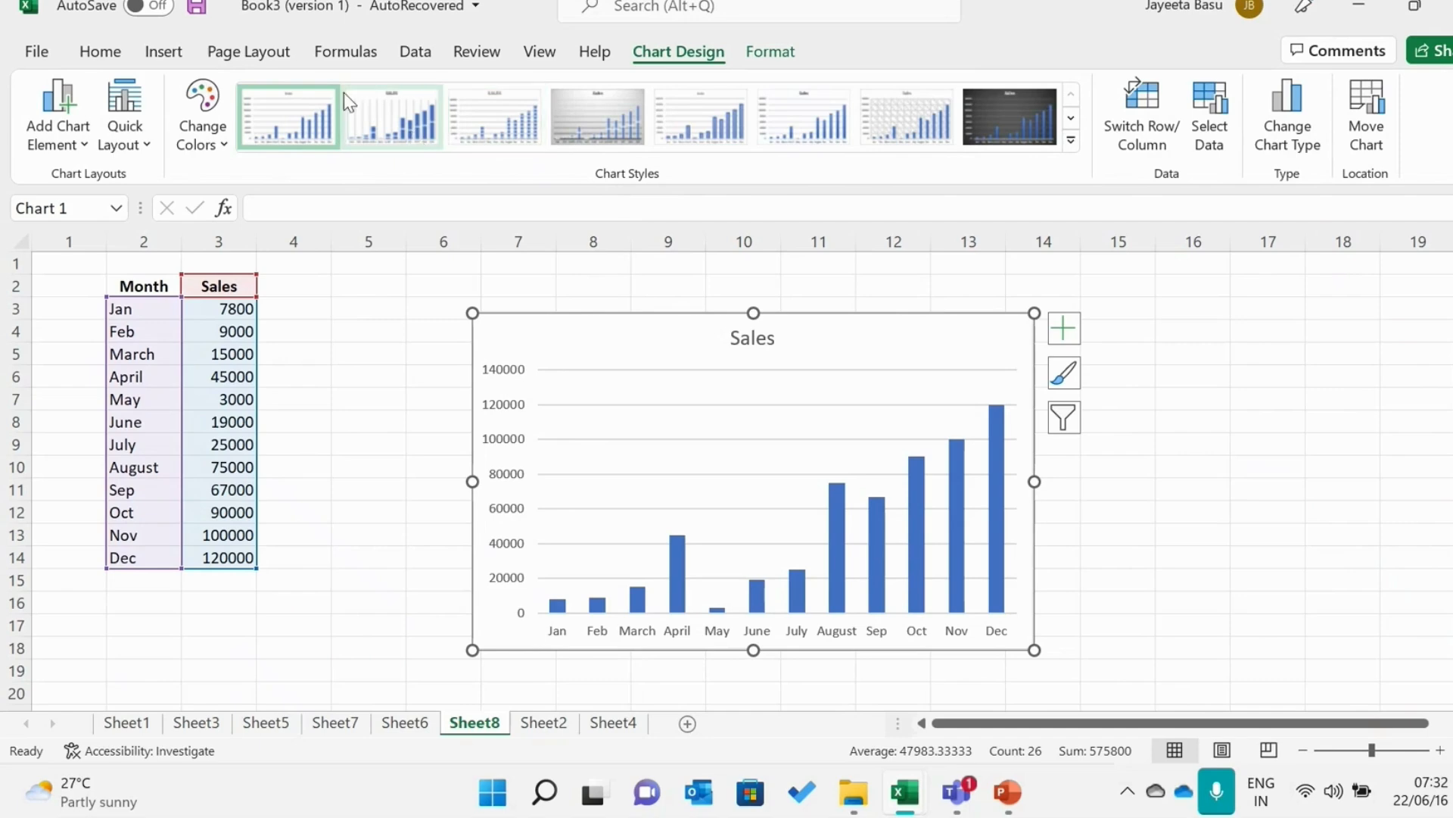
Change the sales chart to a 2-D clustered column chart
{"action": "left_click", "coordinate": [165, 53]}
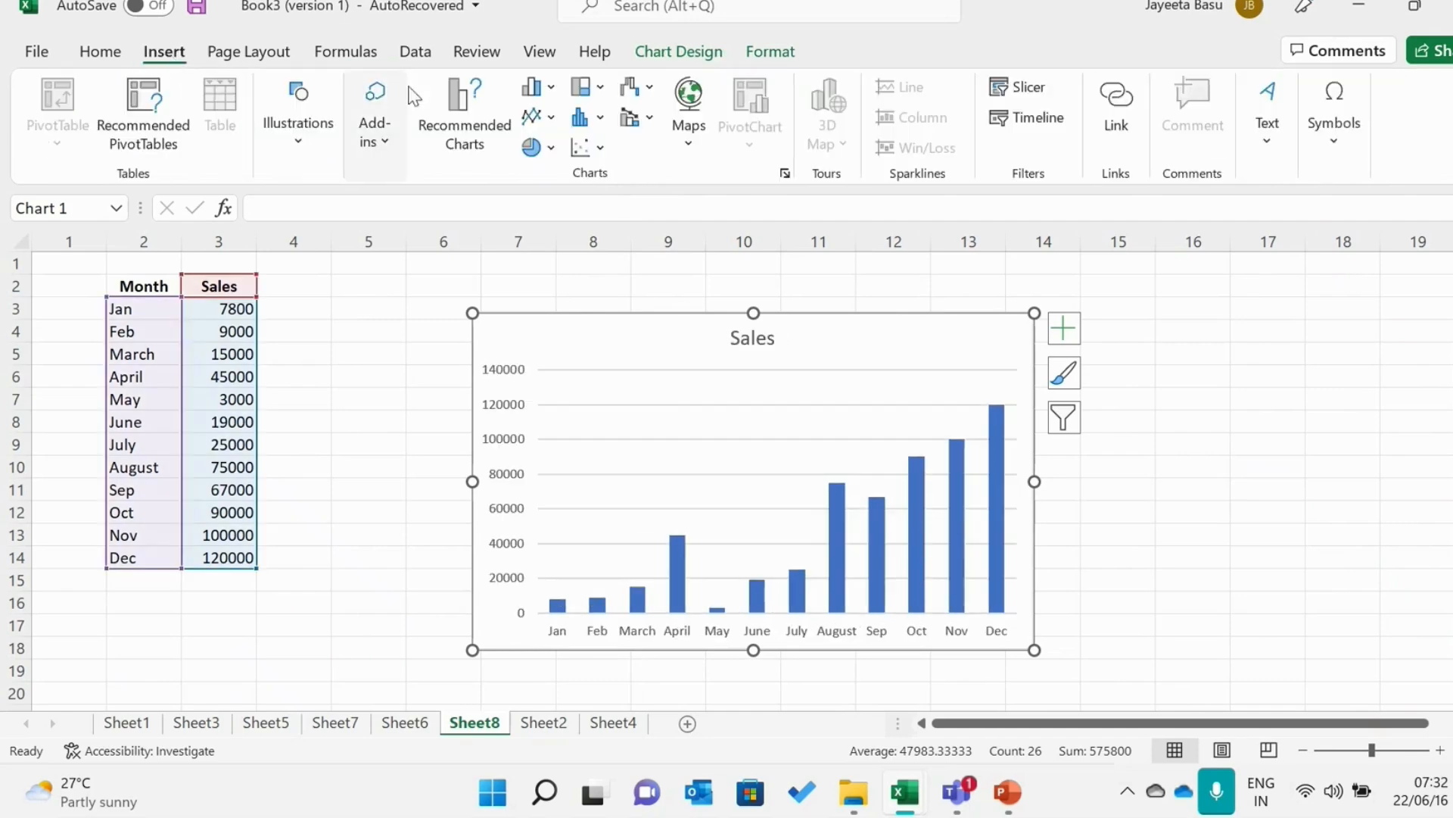
{"action": "left_click", "coordinate": [534, 87]}
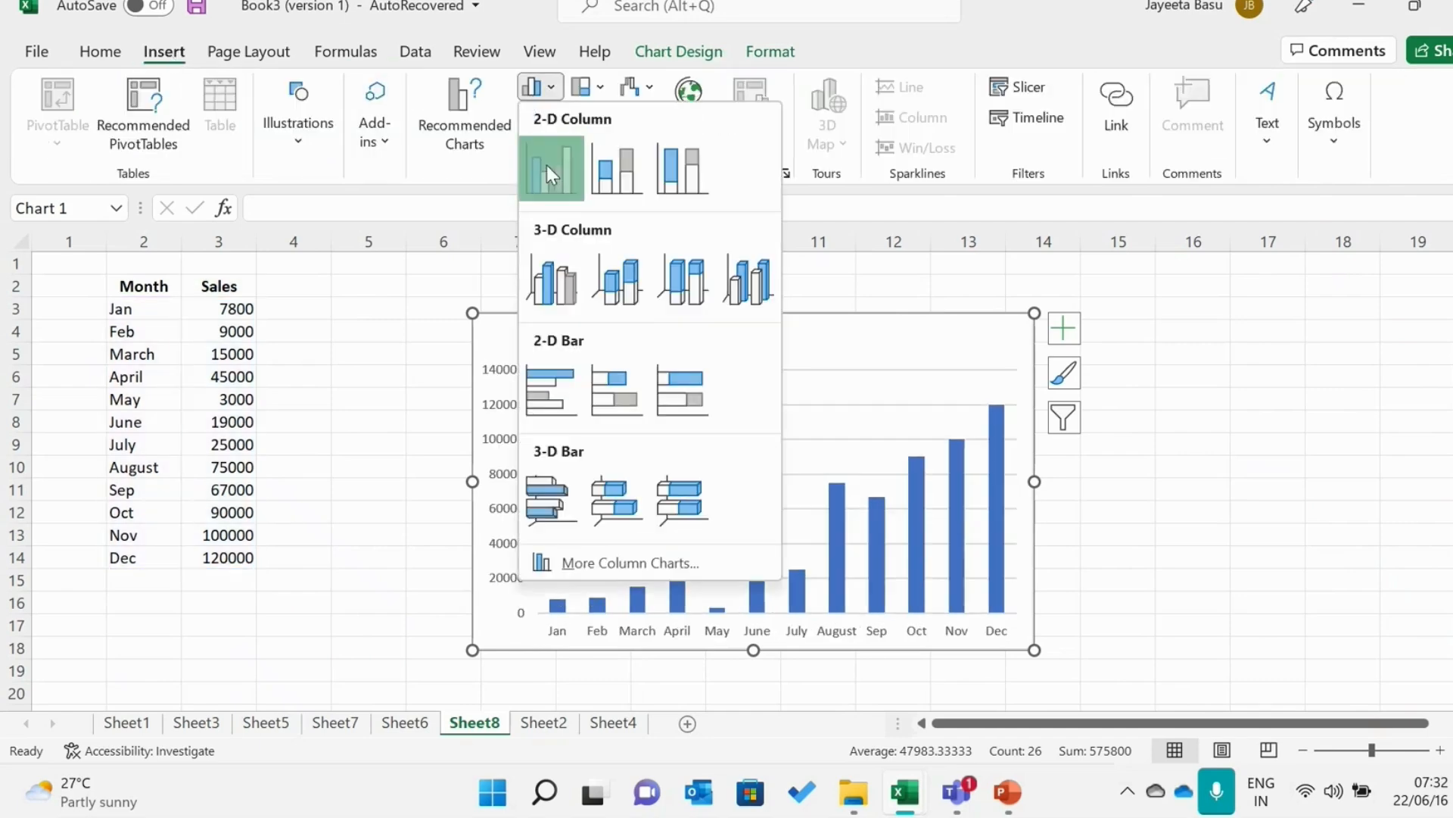
{"action": "left_click", "coordinate": [546, 165]}
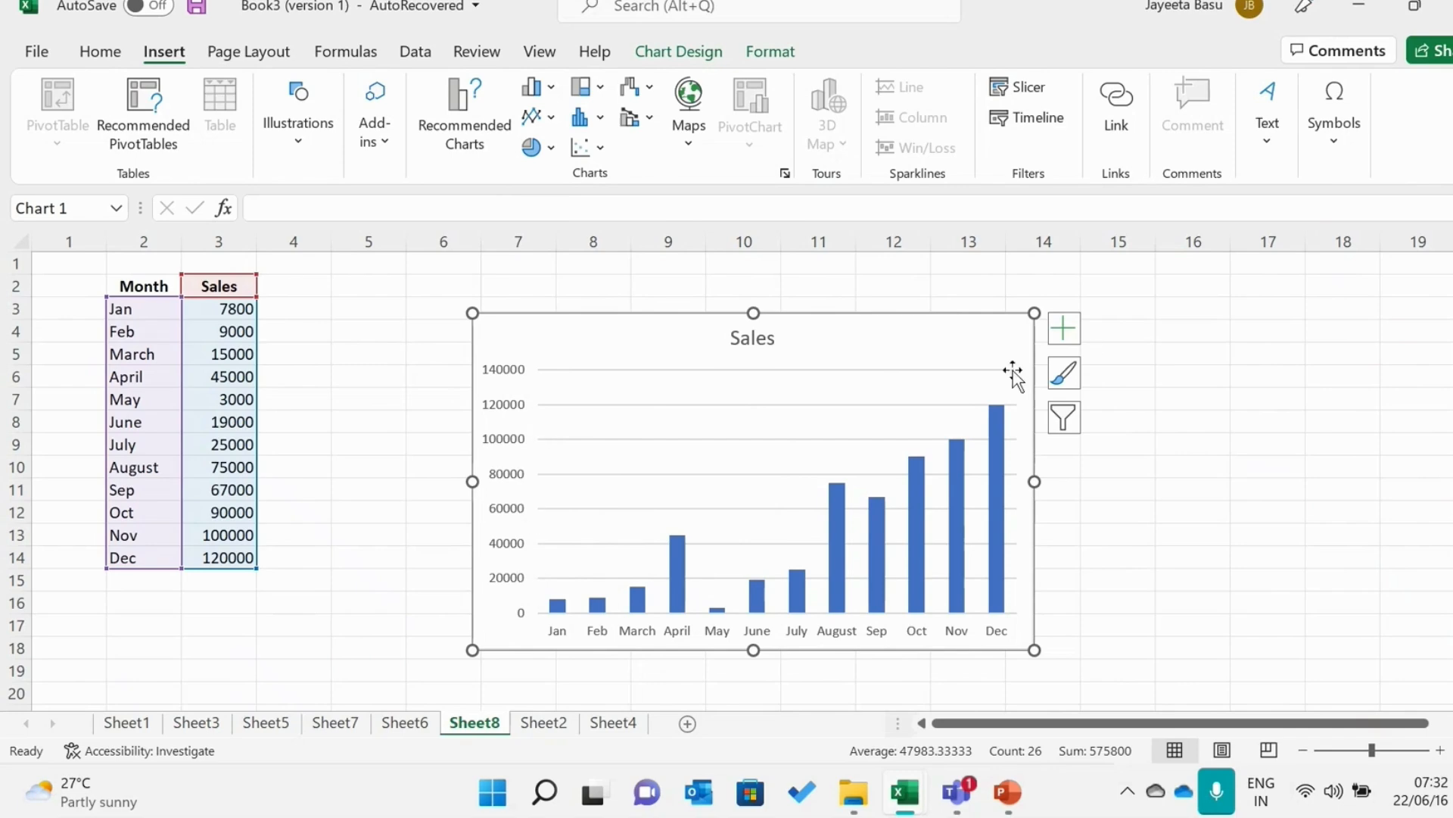
Add axis titles to the chart and name the vertical axis "Sales"
{"action": "left_click", "coordinate": [1064, 331]}
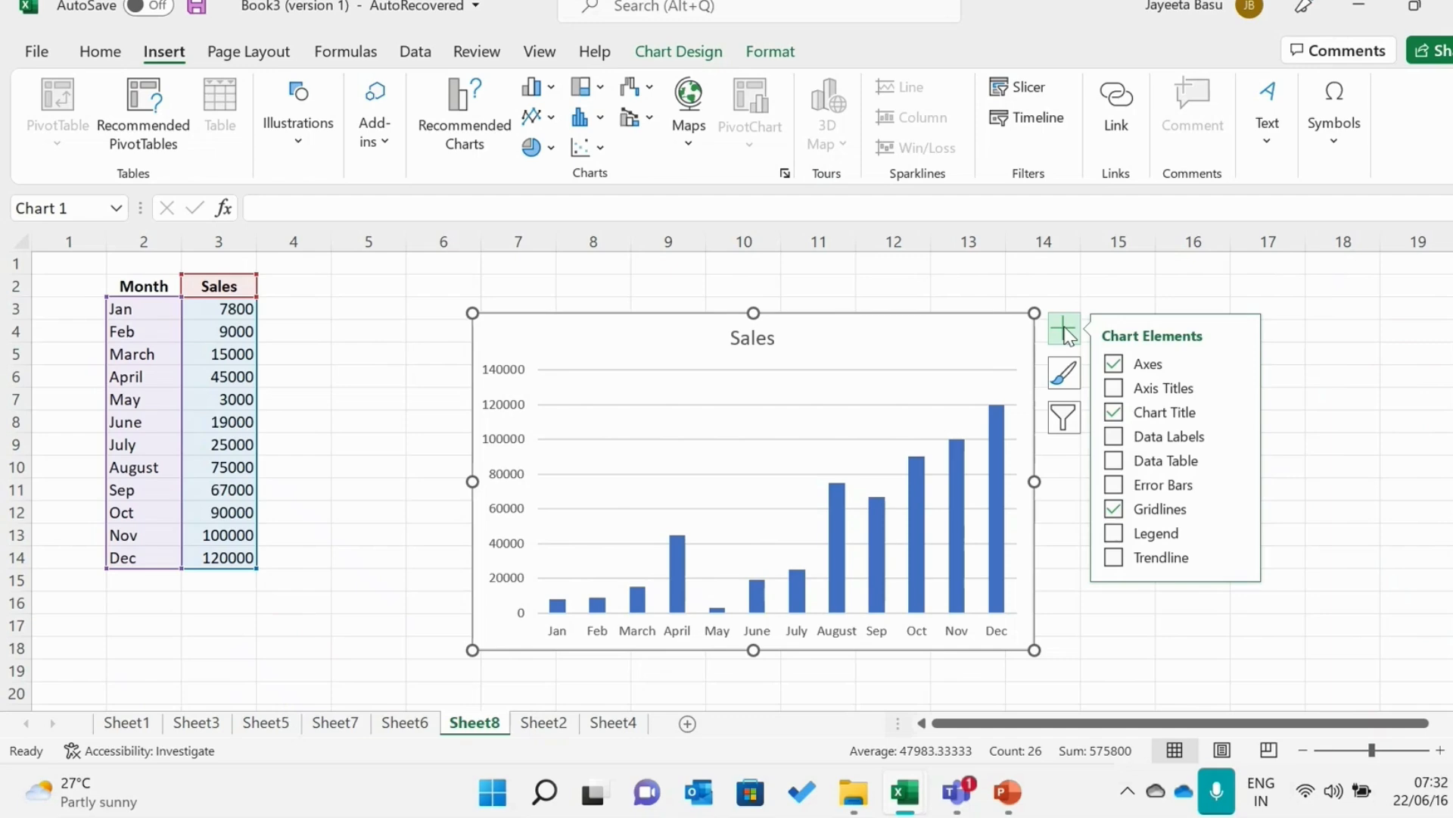
{"action": "left_click", "coordinate": [1113, 389]}
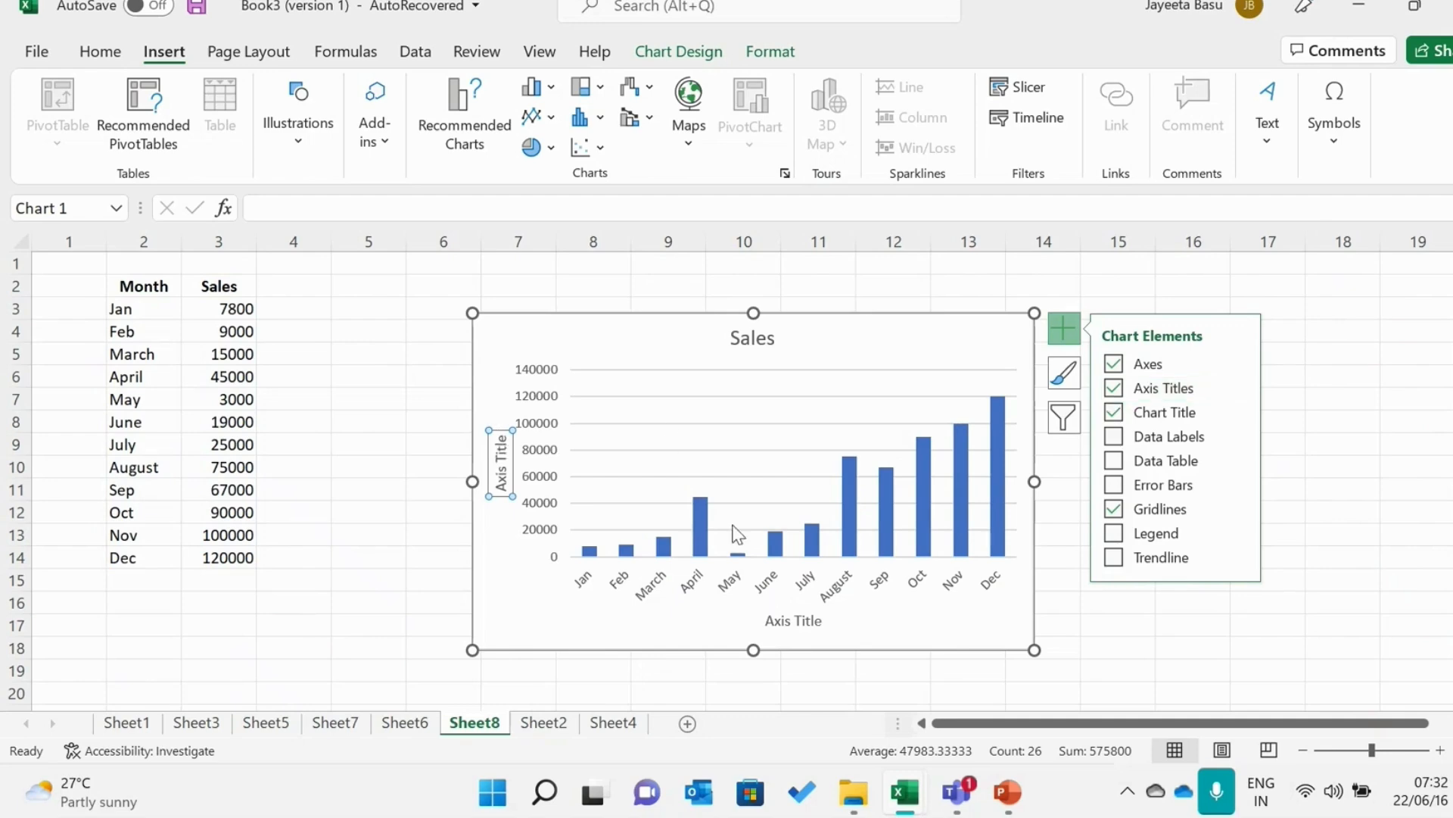
{"action": "double_click", "coordinate": [501, 443]}
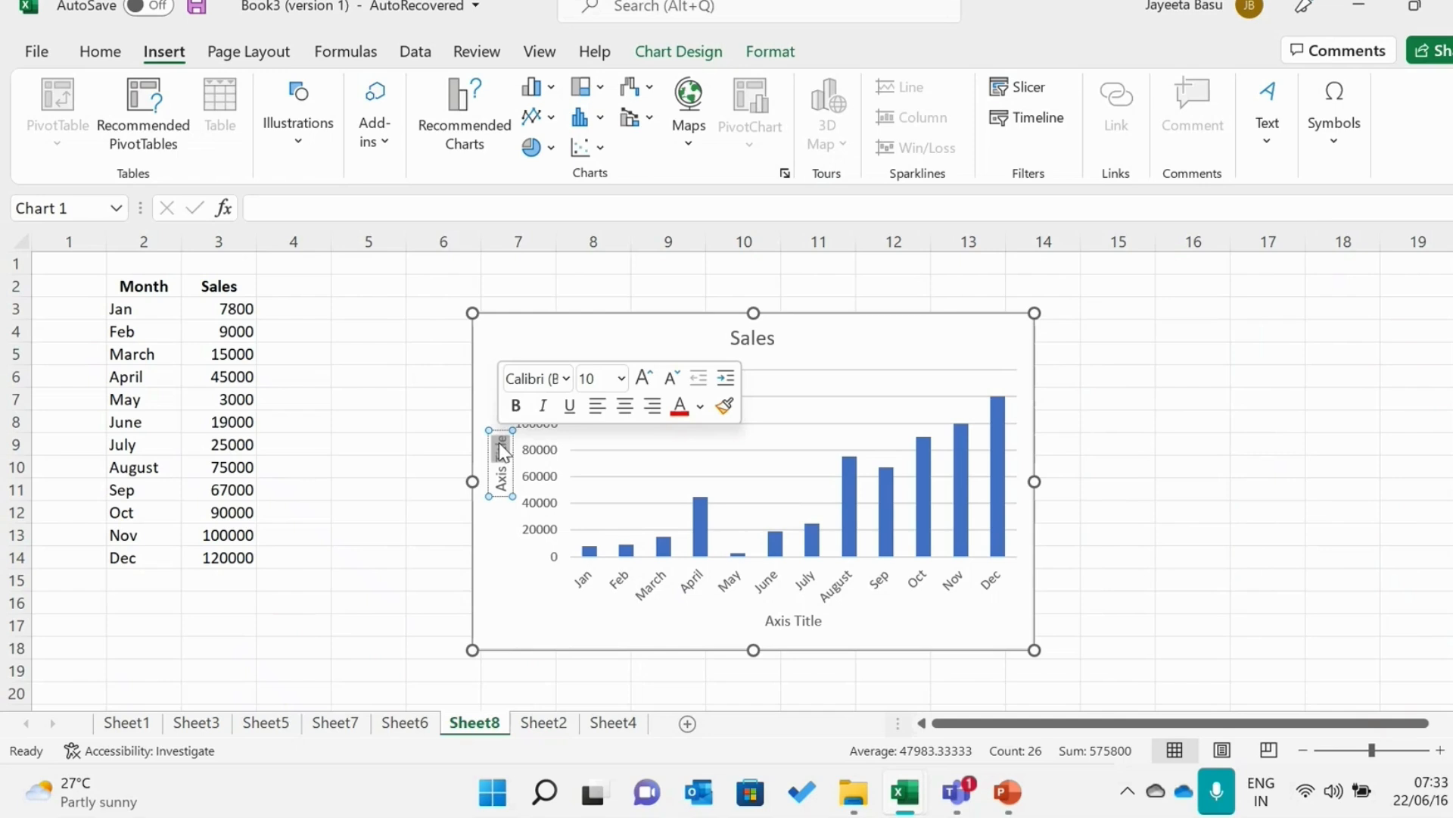
{"action": "key", "text": "BackSpace"}
{"action": "key", "text": "BackSpace"}
{"action": "key", "text": "BackSpace"}
{"action": "key", "text": "BackSpace"}
{"action": "key", "text": "BackSpace"}
{"action": "key", "text": "BackSpace"}
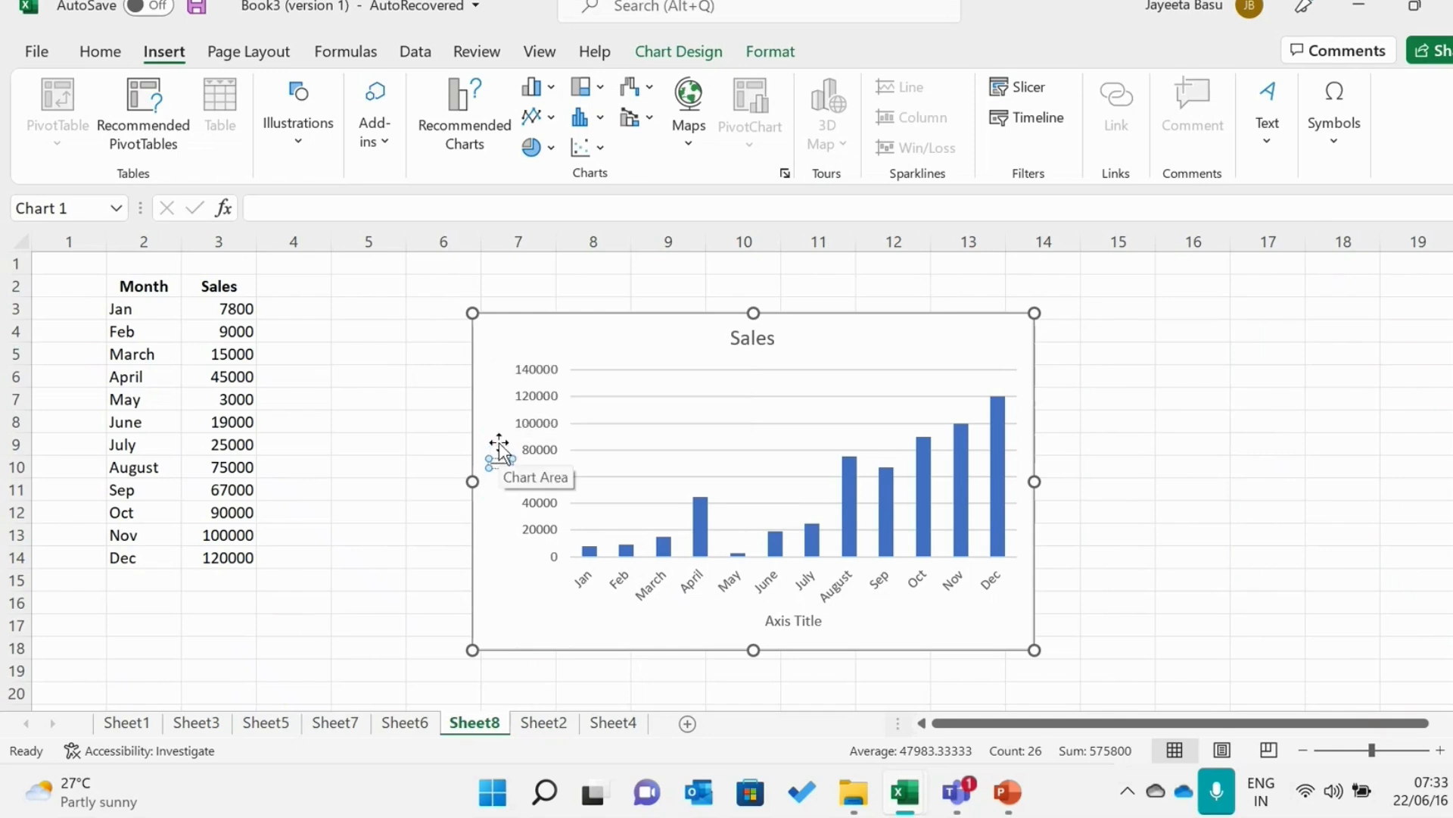
{"action": "key", "text": "Caps_Lock"}
{"action": "type", "text": "S"}
{"action": "key", "text": "Caps_Lock"}
{"action": "type", "text": "ales"}
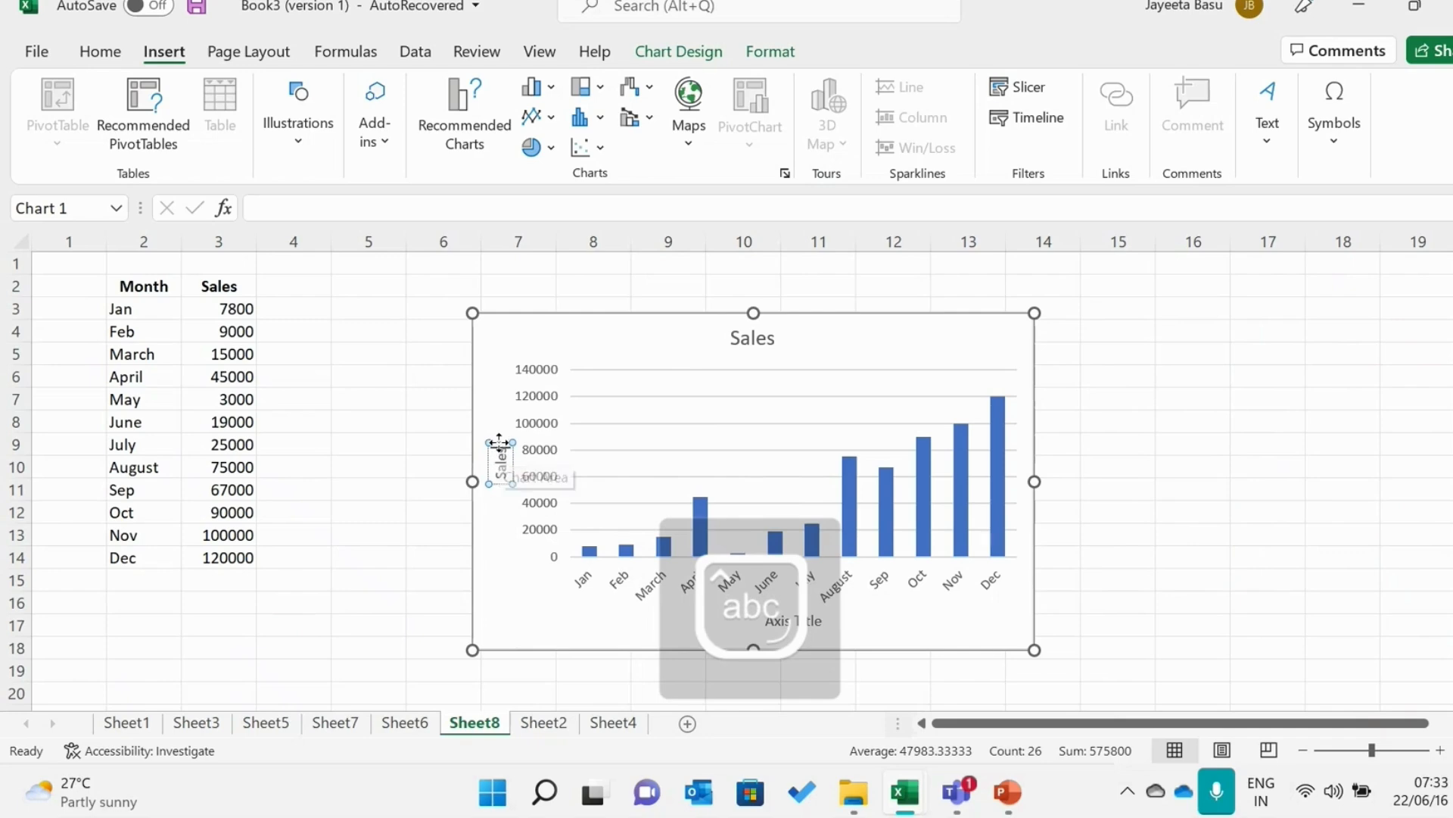
Replace the horizontal axis title of the chart with "Month"
{"action": "left_click", "coordinate": [821, 627]}
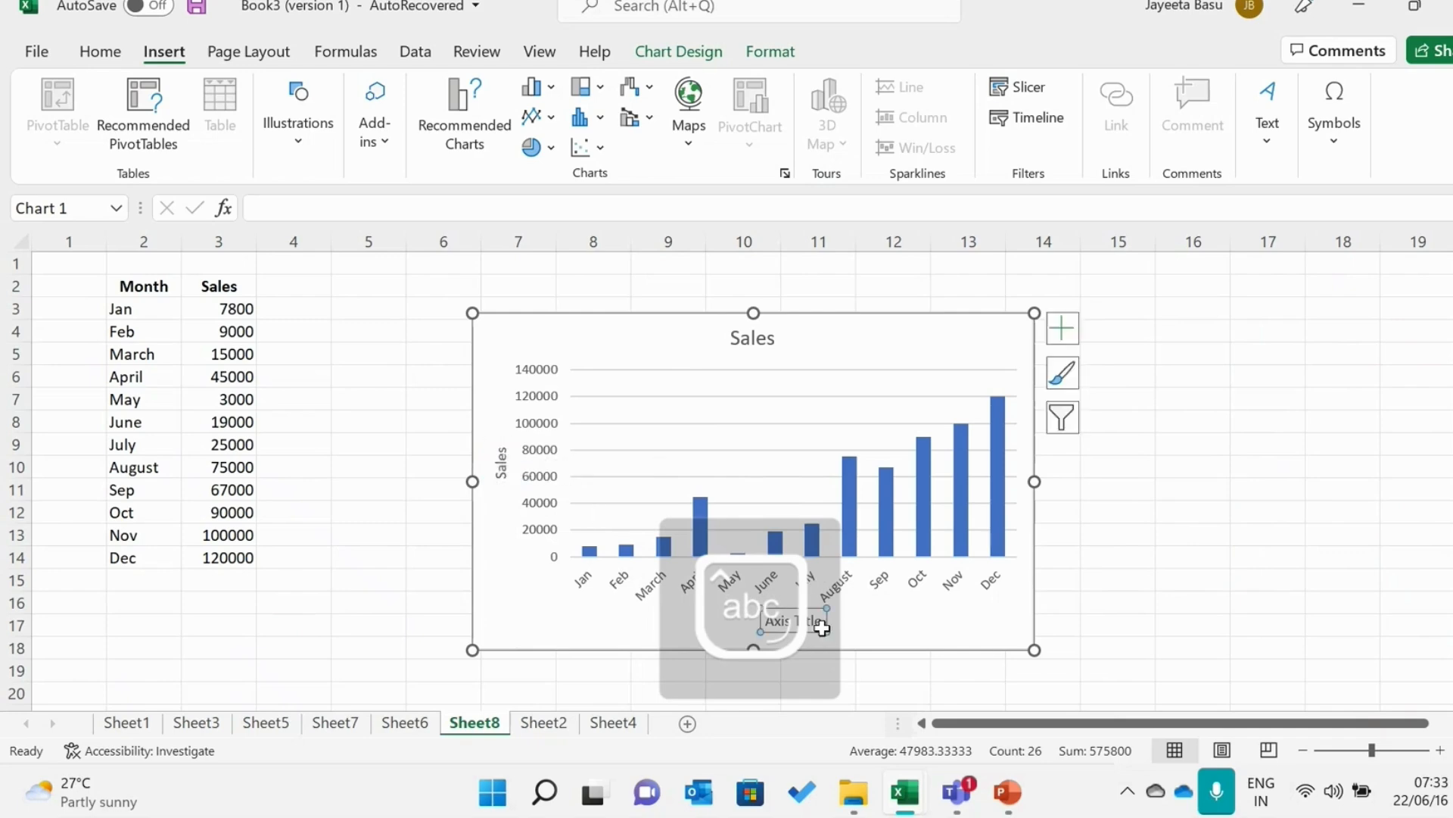
{"action": "double_click", "coordinate": [821, 627]}
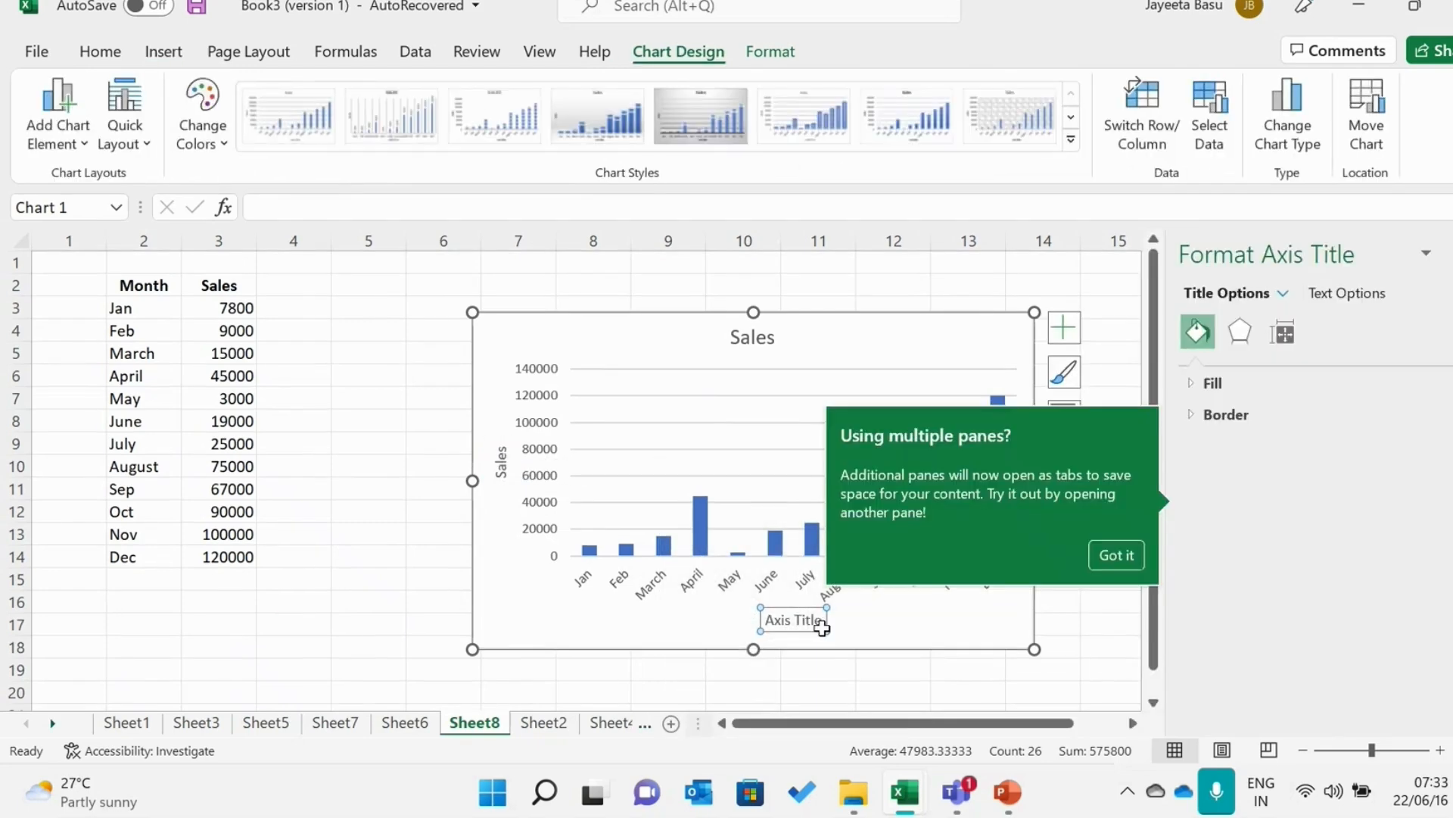
{"action": "left_click", "coordinate": [1114, 557]}
{"action": "left_click", "coordinate": [817, 620]}
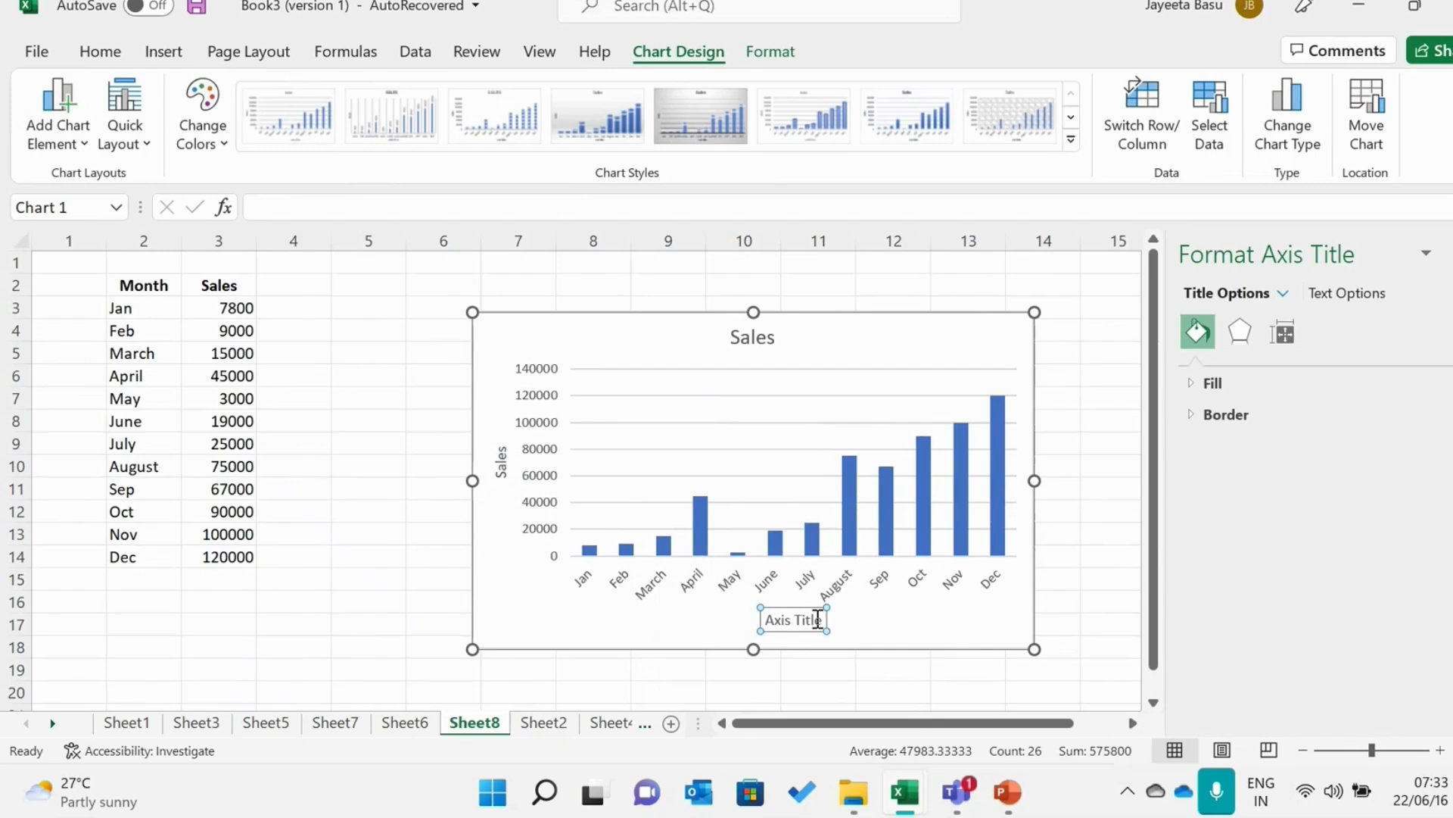
{"action": "key", "text": "BackSpace"}
{"action": "key", "text": "BackSpace"}
{"action": "key", "text": "BackSpace"}
{"action": "key", "text": "BackSpace"}
{"action": "key", "text": "BackSpace"}
{"action": "key", "text": "BackSpace"}
{"action": "key", "text": "BackSpace"}
{"action": "key", "text": "BackSpace"}
{"action": "key", "text": "BackSpace"}
{"action": "key", "text": "BackSpace"}
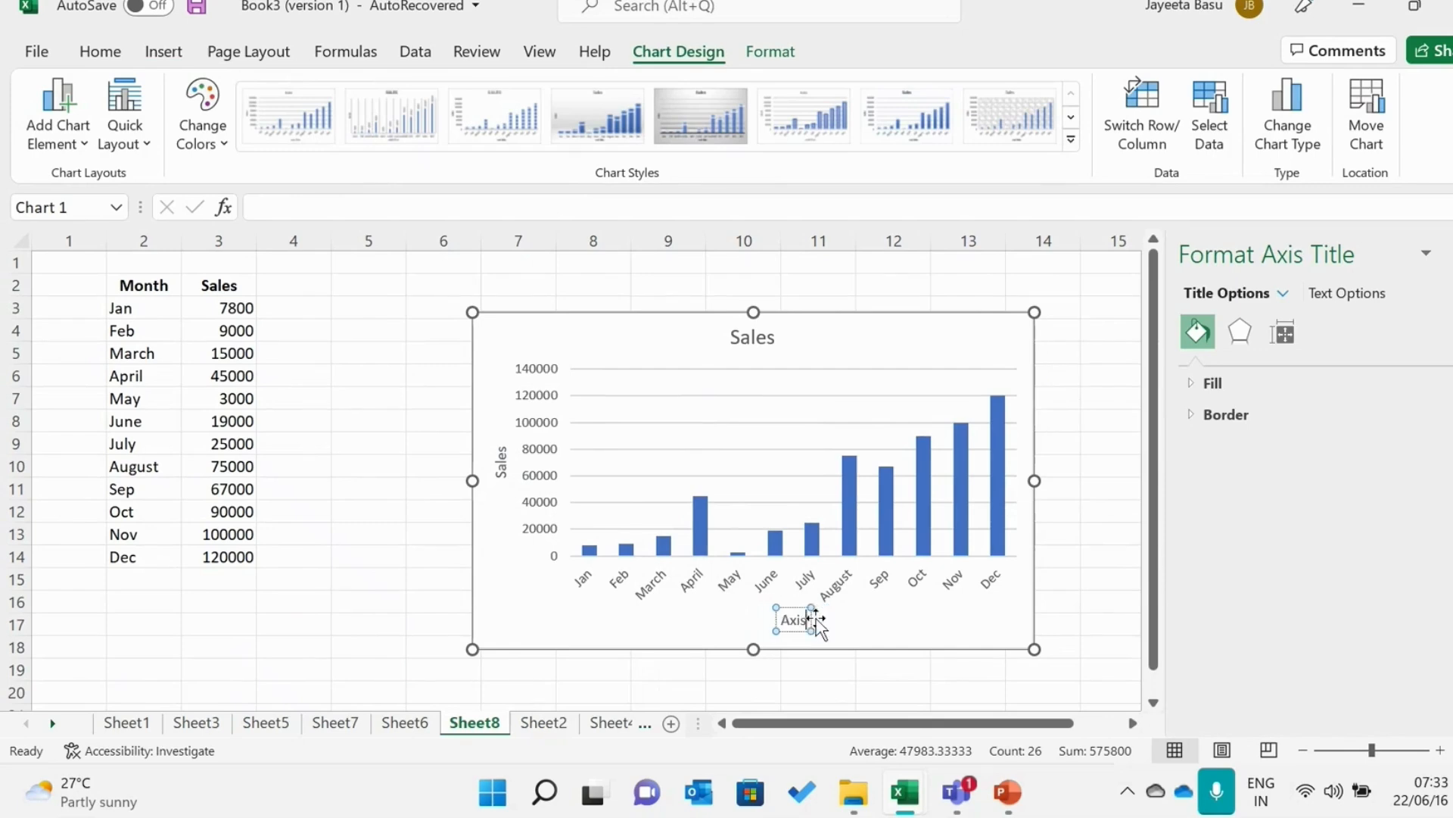
{"action": "type", "text": "Month"}
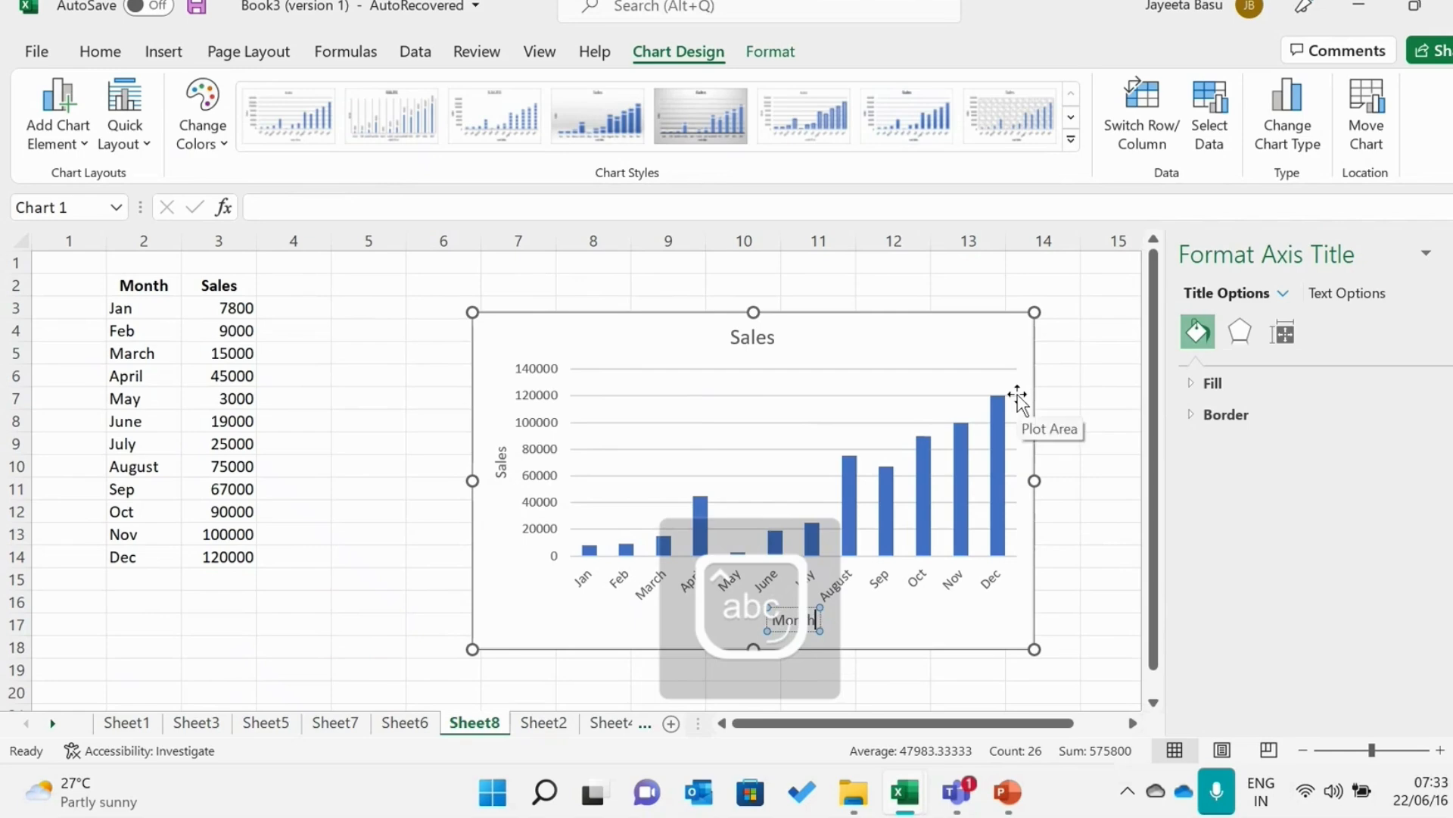
{"action": "left_click", "coordinate": [1082, 351]}
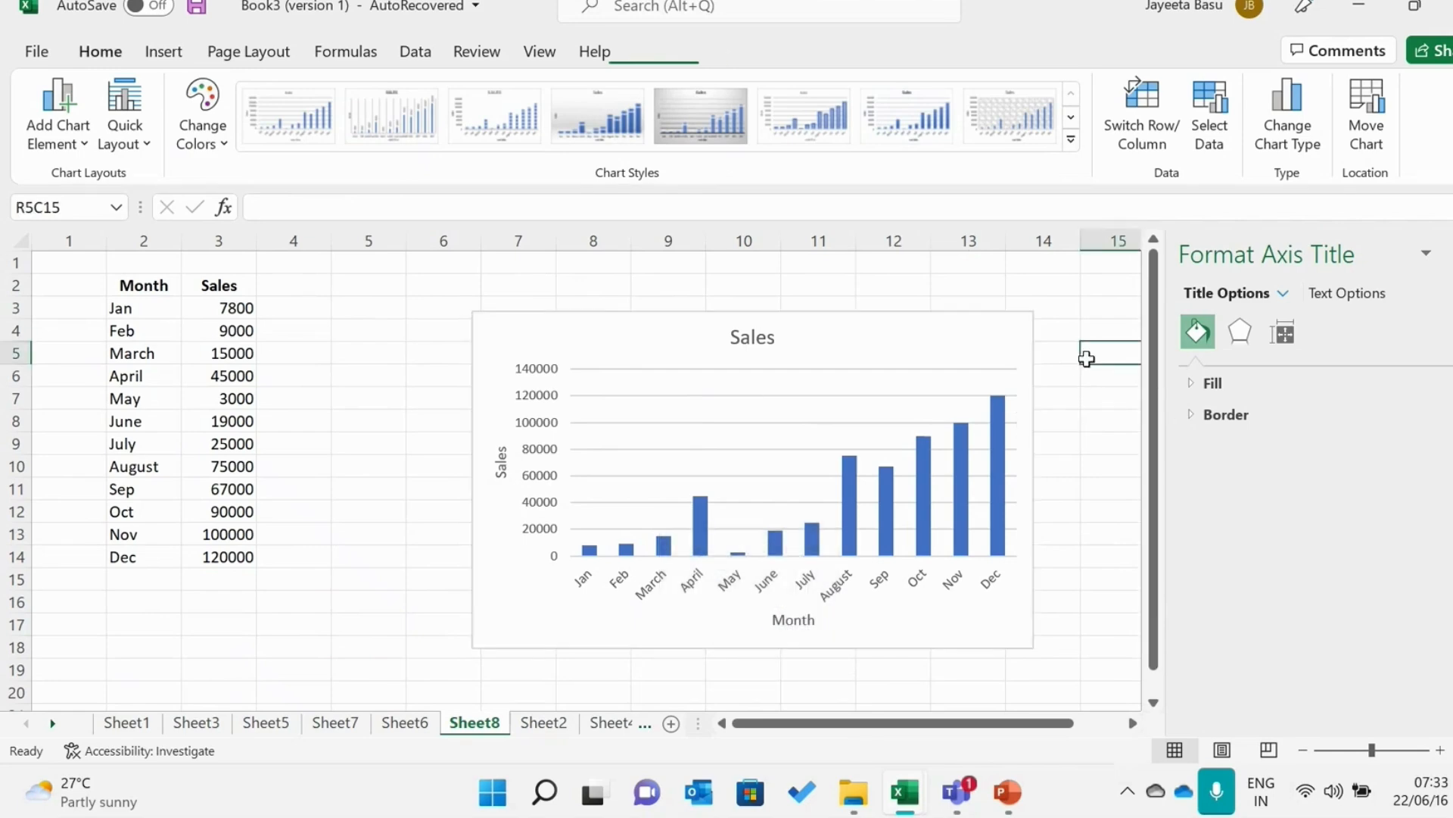
Open the chart title "Sales" for text editing
{"action": "left_click", "coordinate": [1013, 347]}
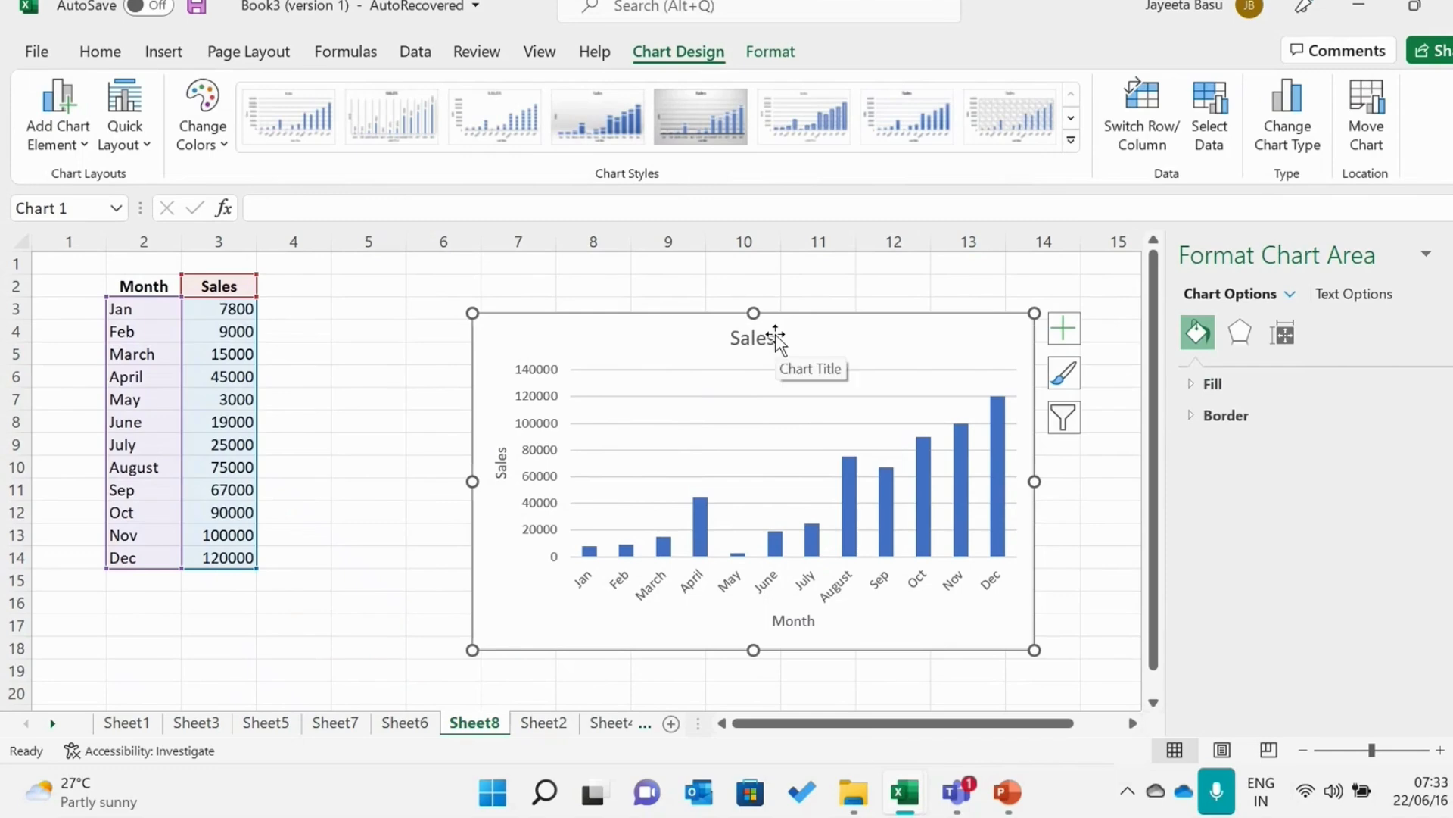
{"action": "left_click", "coordinate": [776, 334]}
{"action": "left_click", "coordinate": [762, 340]}
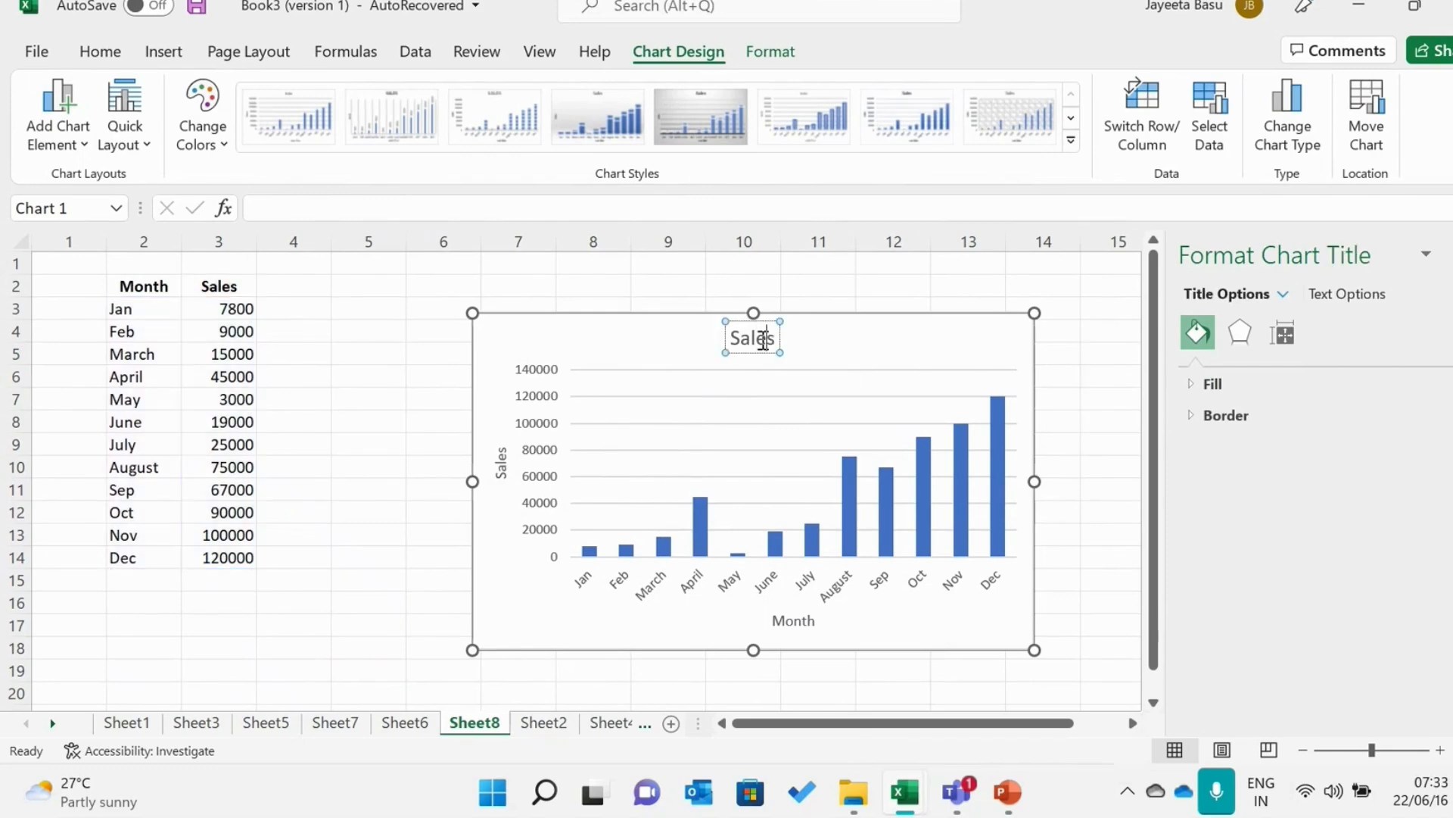
{"action": "type", "text": "Re"}
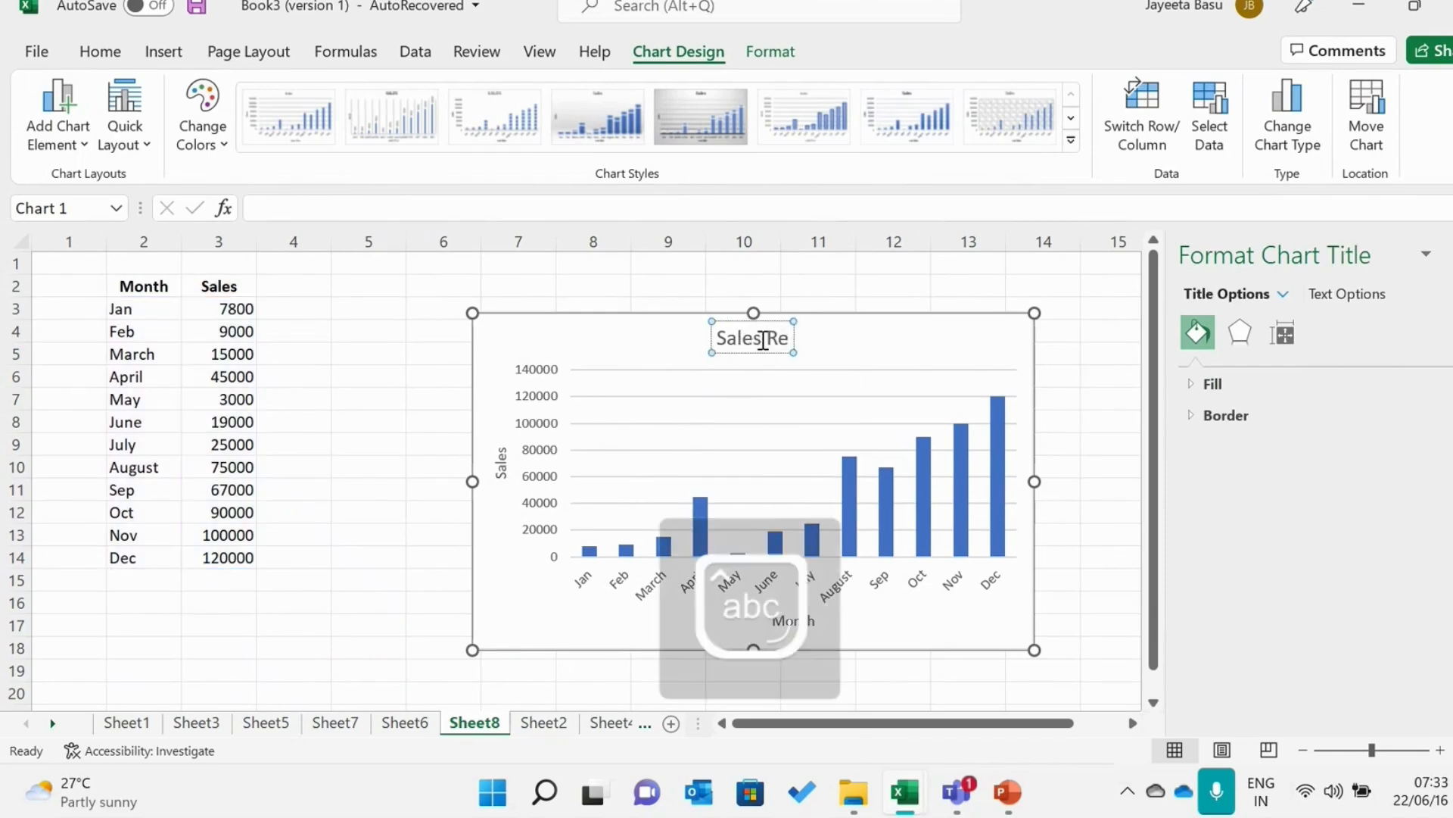
{"action": "type", "text": "port Mon"}
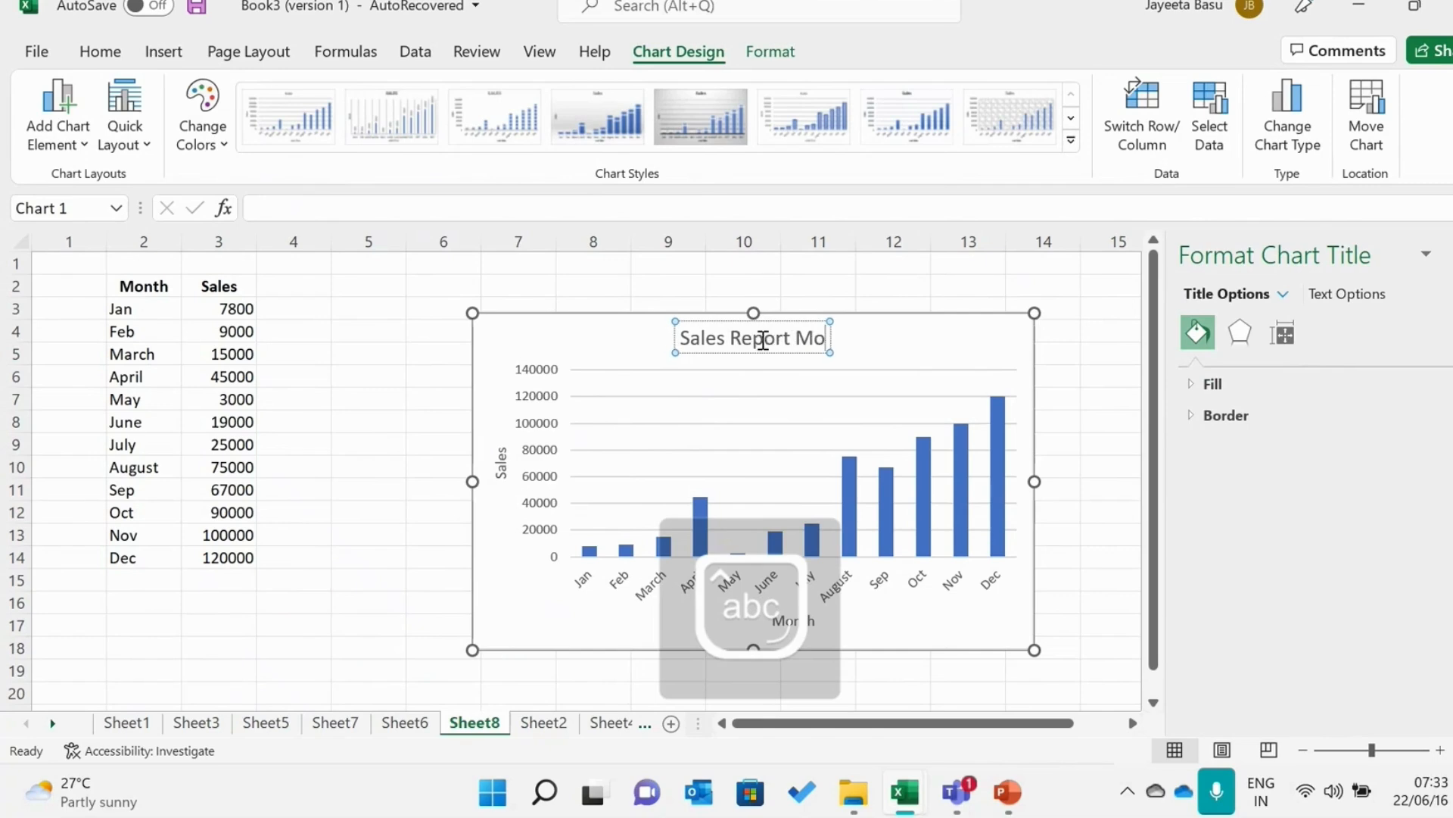
{"action": "key", "text": "BackSpace"}
{"action": "key", "text": "BackSpace"}
{"action": "key", "text": "BackSpace"}
{"action": "key", "text": "BackSpace"}
{"action": "key", "text": "BackSpace"}
{"action": "key", "text": "BackSpace"}
{"action": "key", "text": "BackSpace"}
{"action": "key", "text": "BackSpace"}
{"action": "key", "text": "BackSpace"}
{"action": "key", "text": "BackSpace"}
{"action": "key", "text": "BackSpace"}
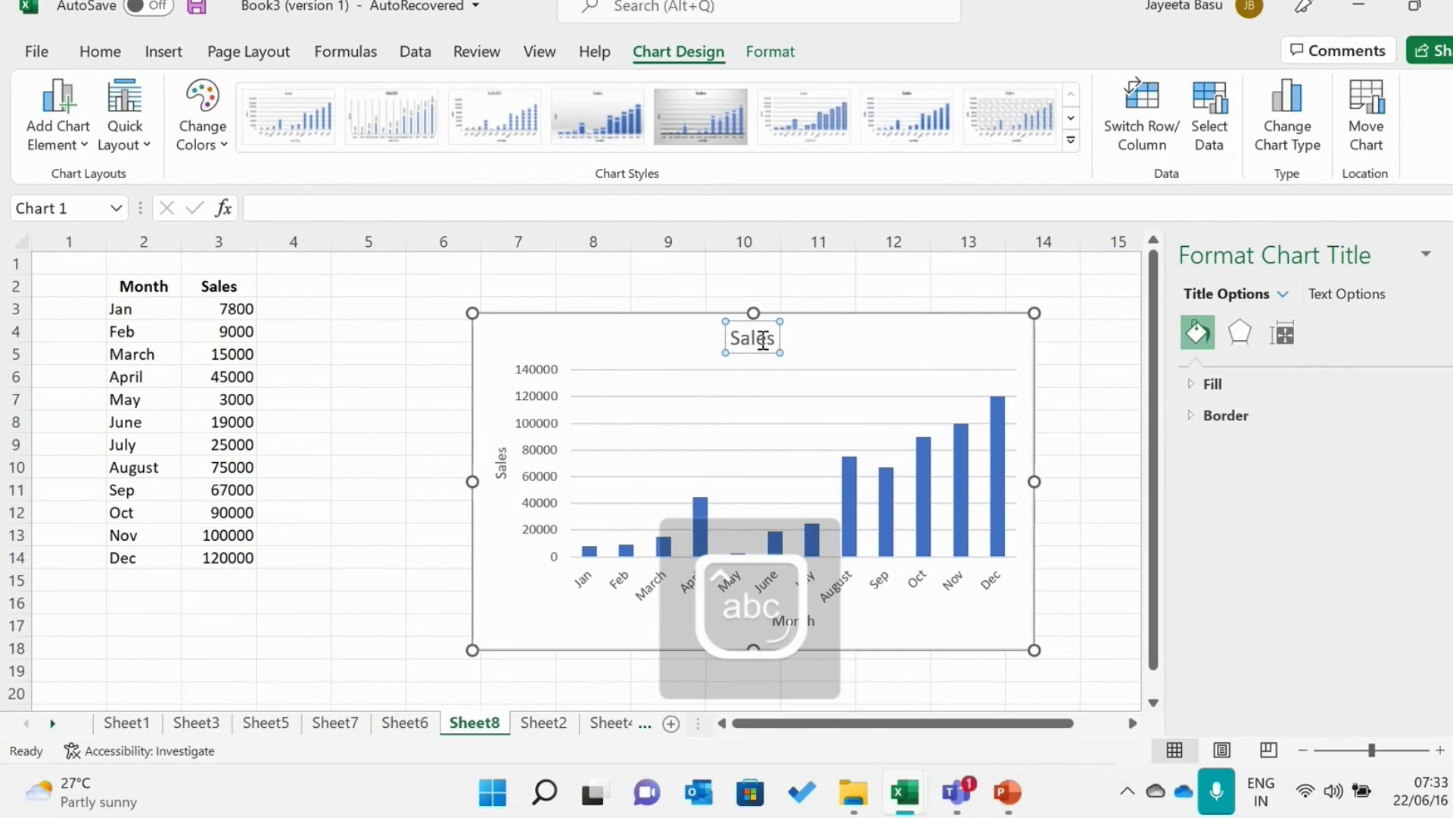
Extend the chart title to read "Sales Projection Monthwise"
{"action": "key", "text": "Caps_Lock"}
{"action": "type", "text": "P"}
{"action": "key", "text": "Caps_Lock"}
{"action": "type", "text": "ro"}
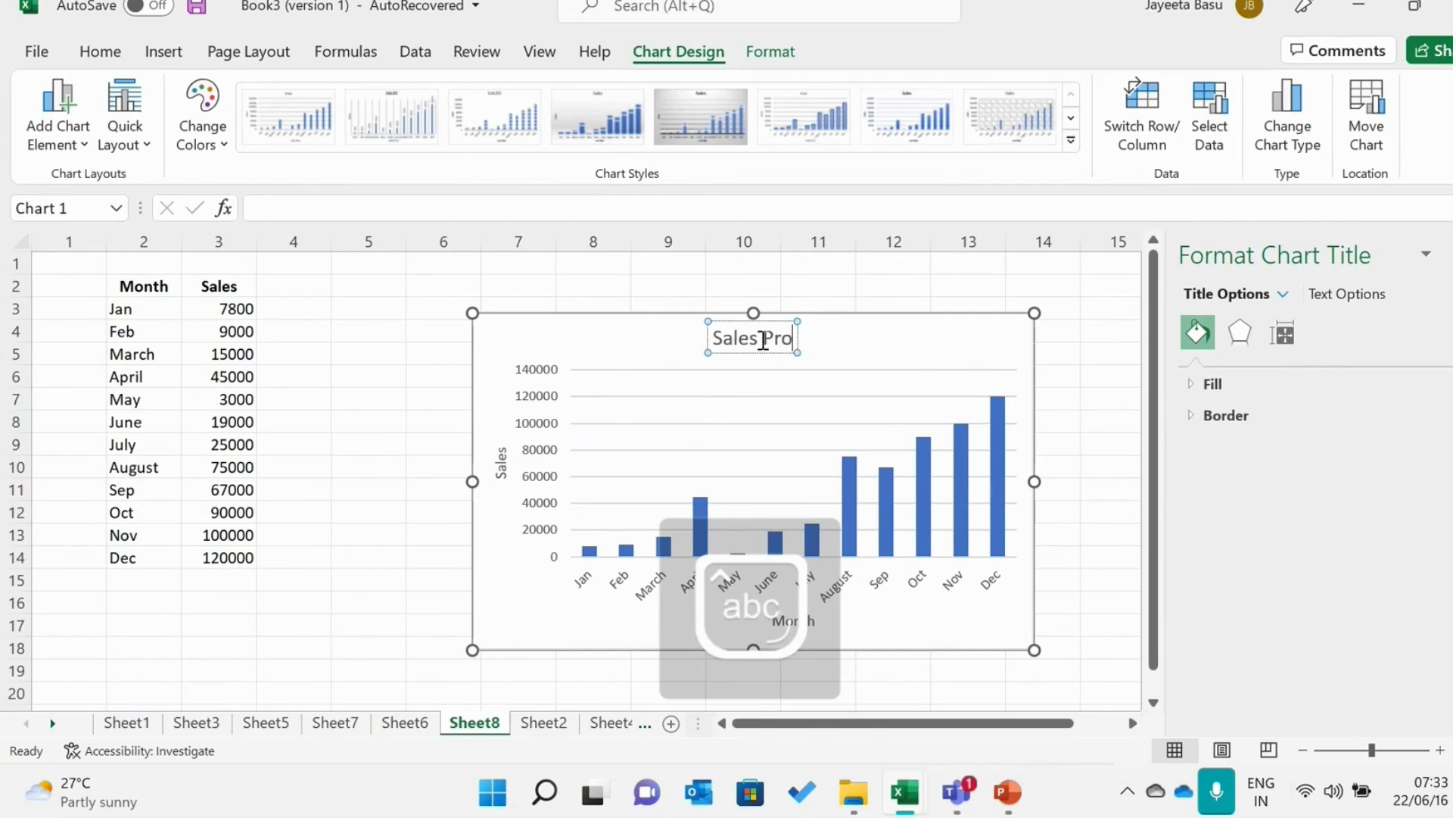
{"action": "type", "text": "jection"}
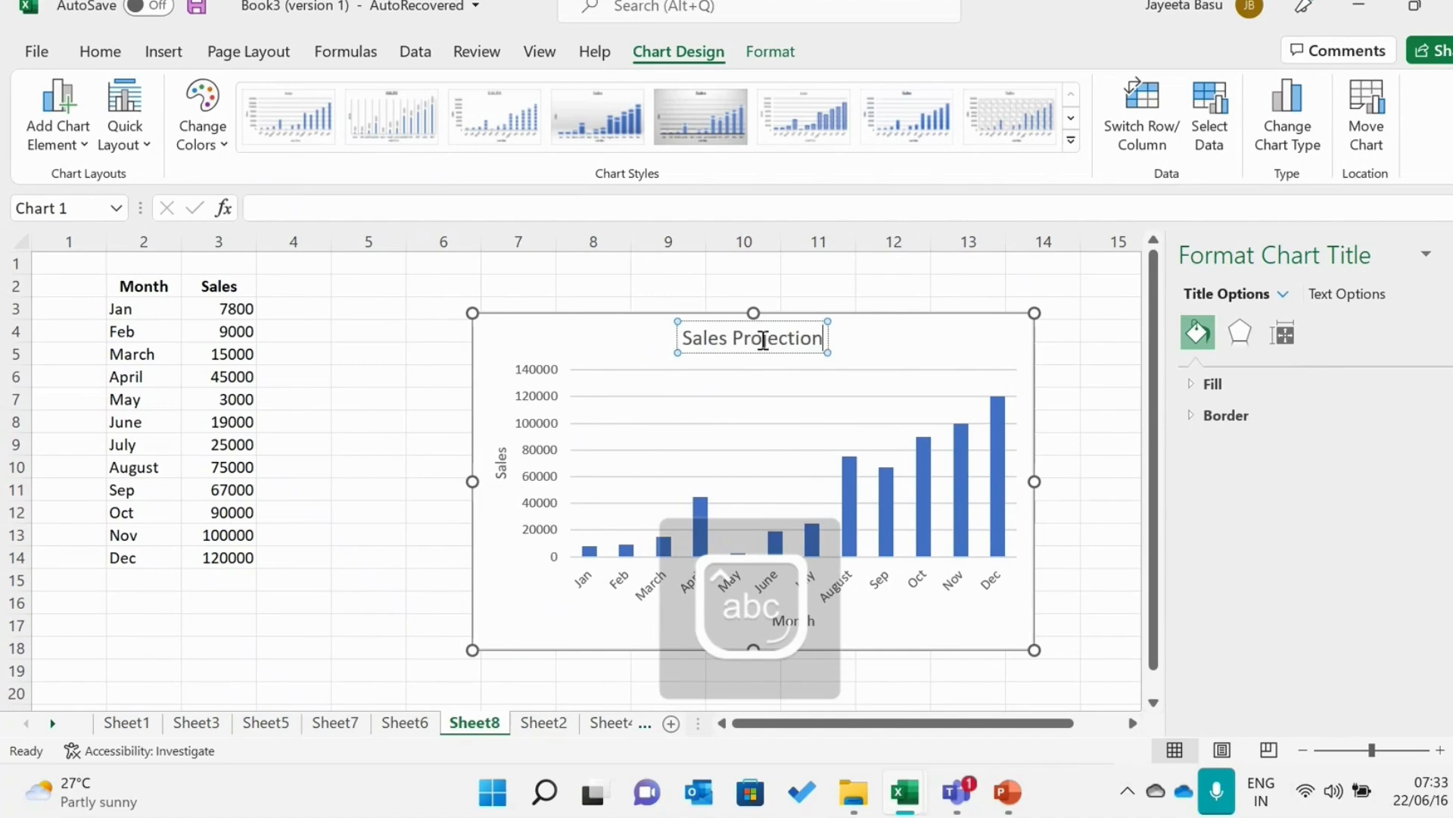
{"action": "type", "text": " Monthwise"}
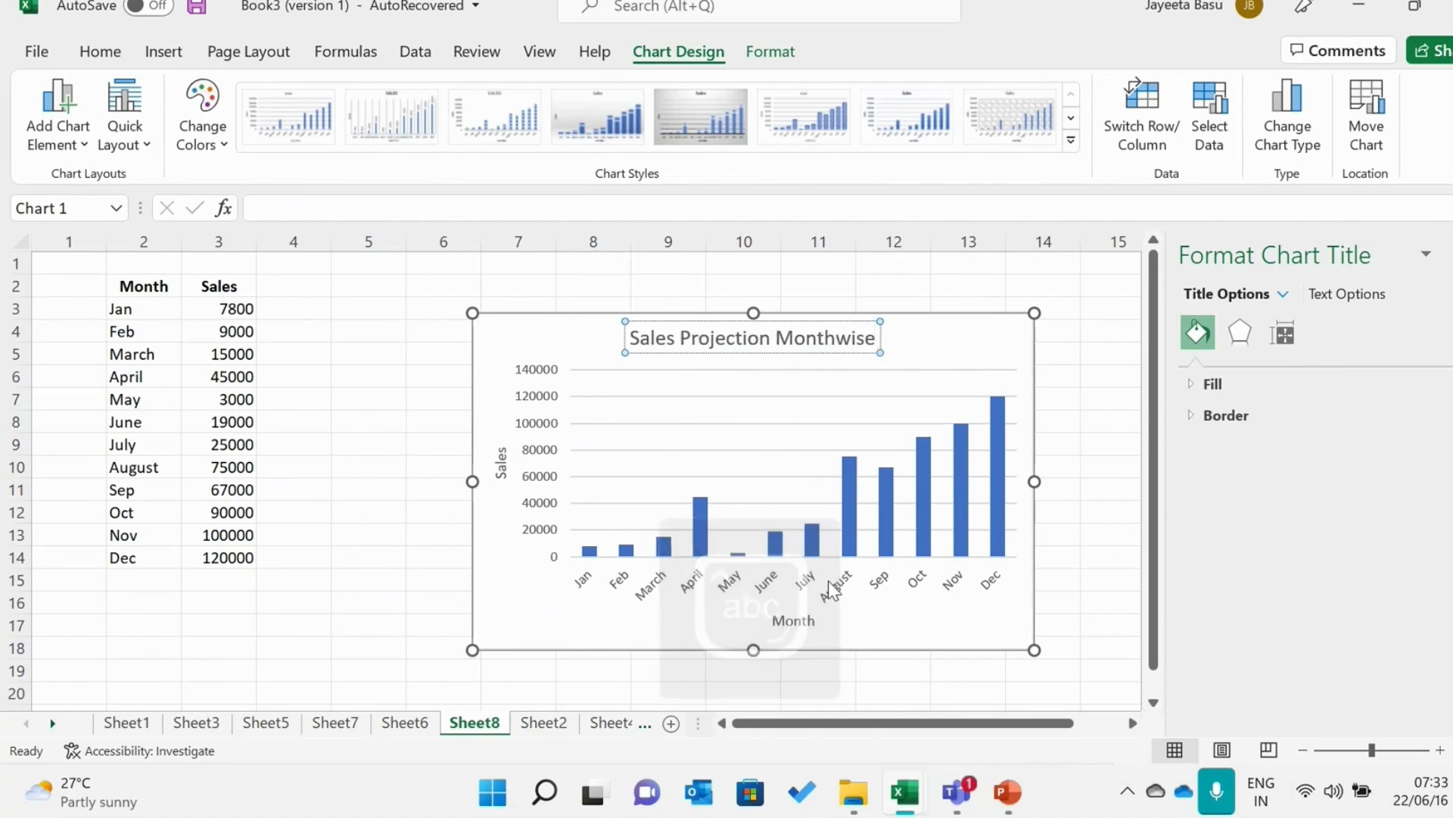
{"action": "mouse_move", "coordinate": [600, 560]}
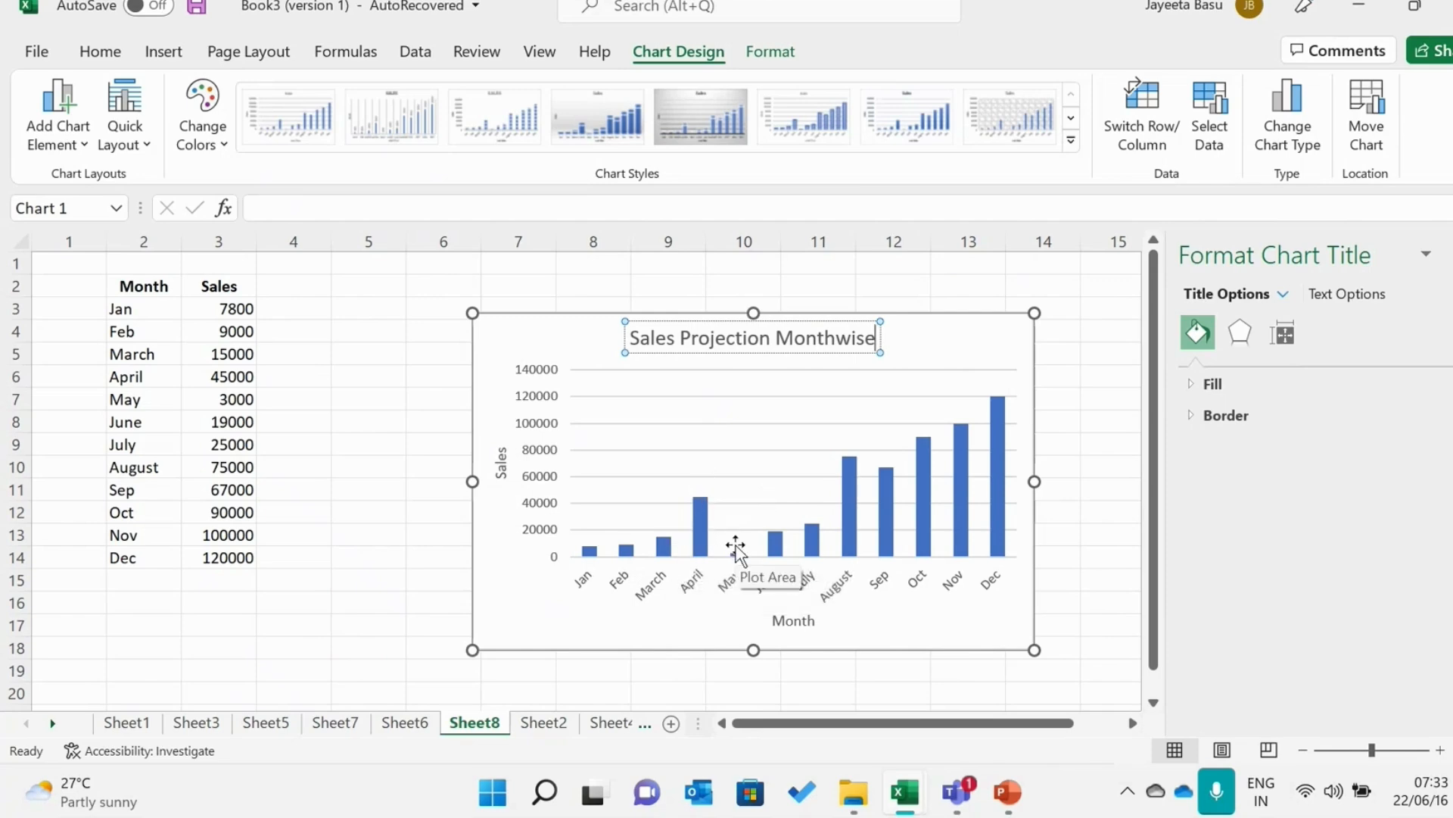
Finish editing the chart title and select the whole column chart
{"action": "mouse_move", "coordinate": [785, 539]}
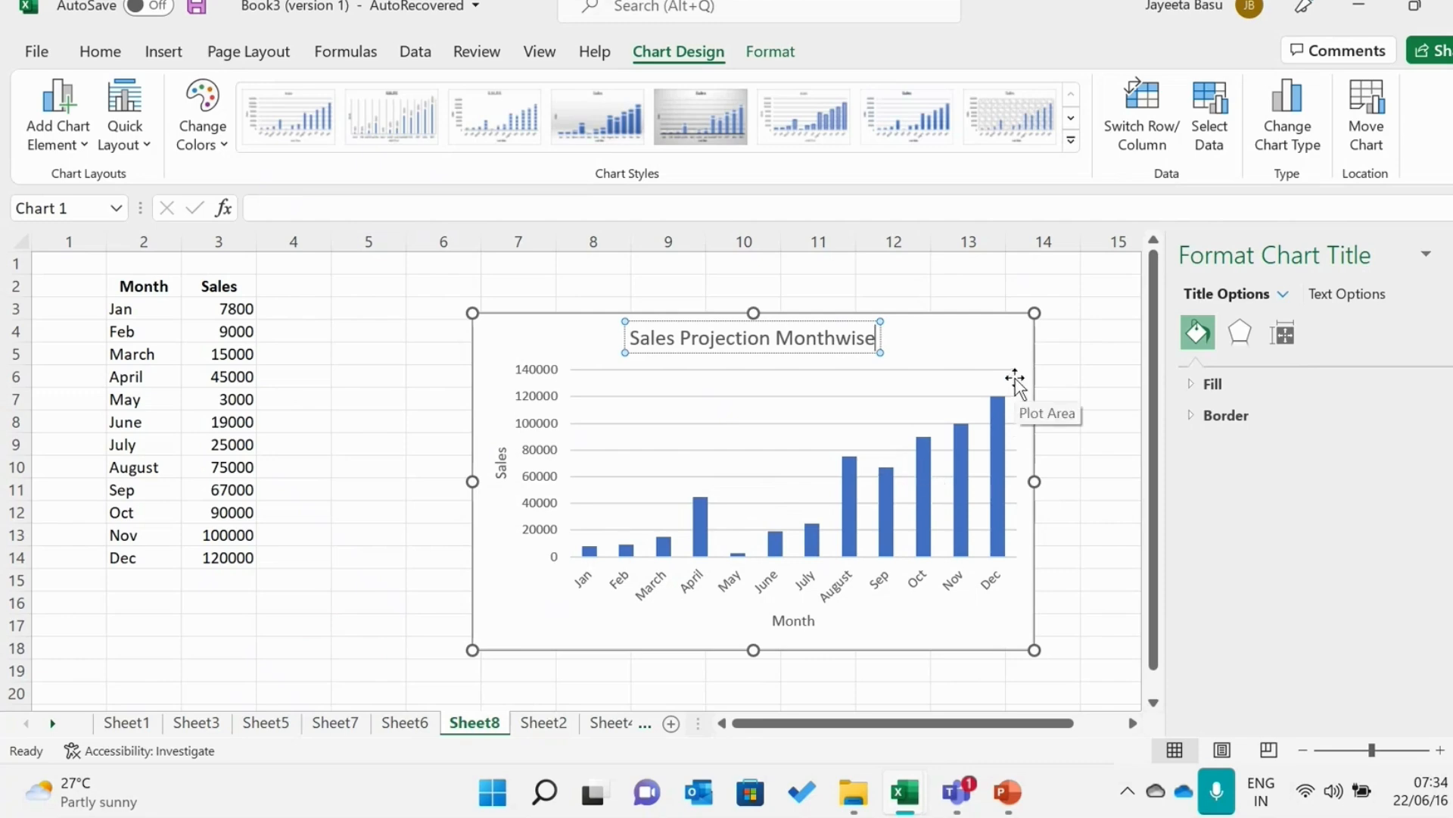
{"action": "left_click", "coordinate": [1083, 353]}
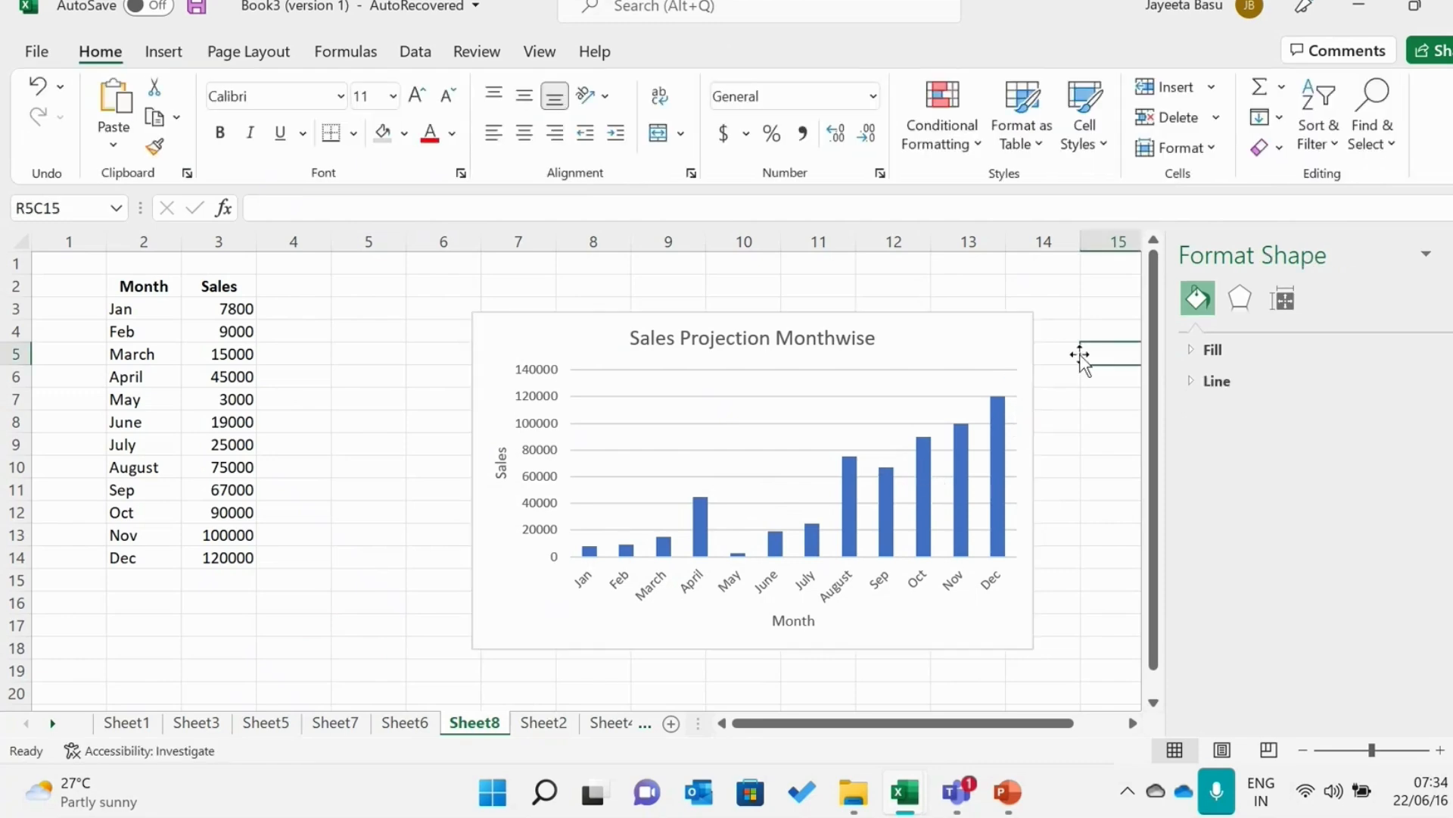
{"action": "left_click", "coordinate": [1028, 343]}
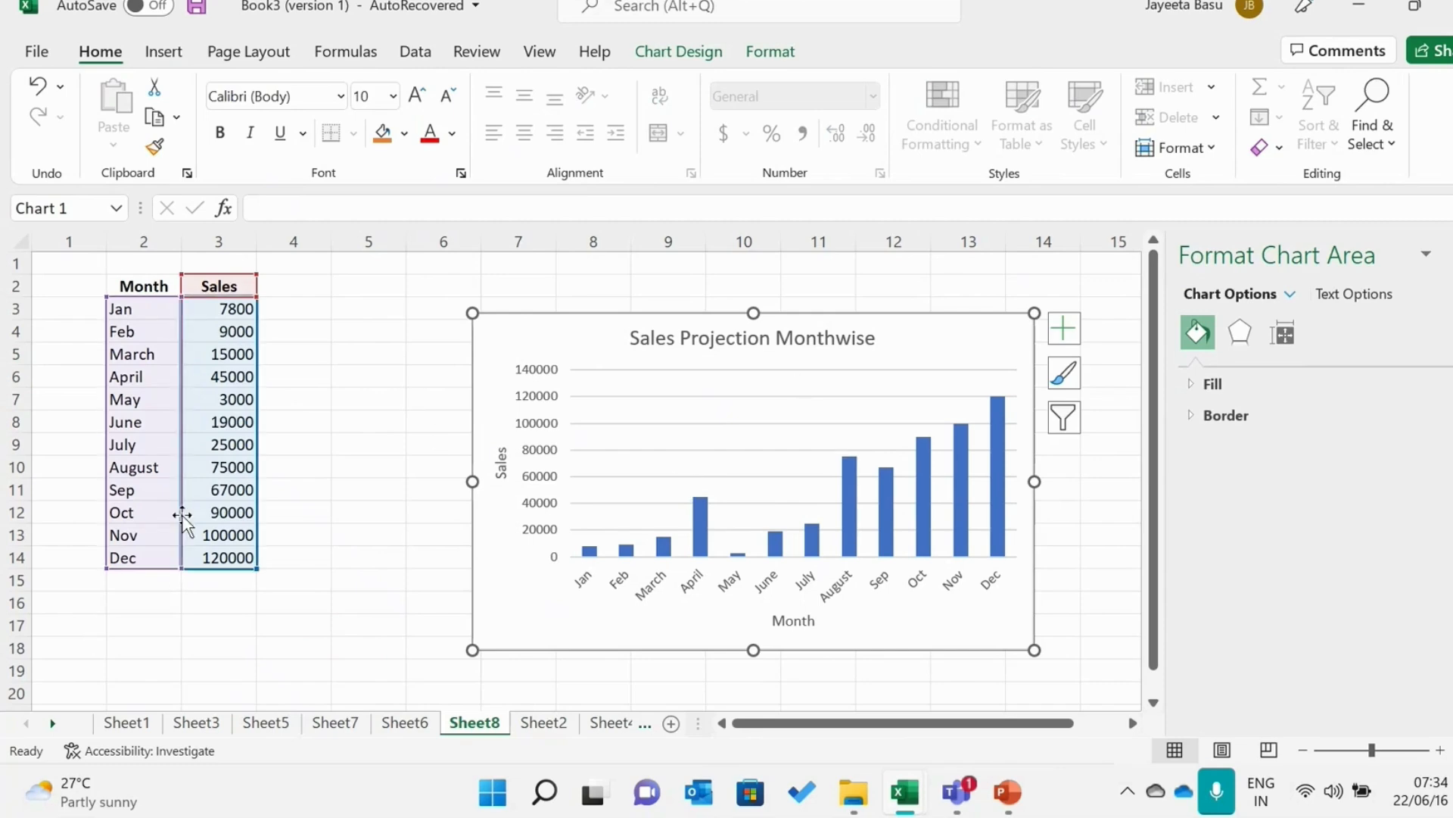
Select the Month and Sales table and review the available column, bar and combo chart types without inserting one
{"action": "left_click", "coordinate": [150, 285]}
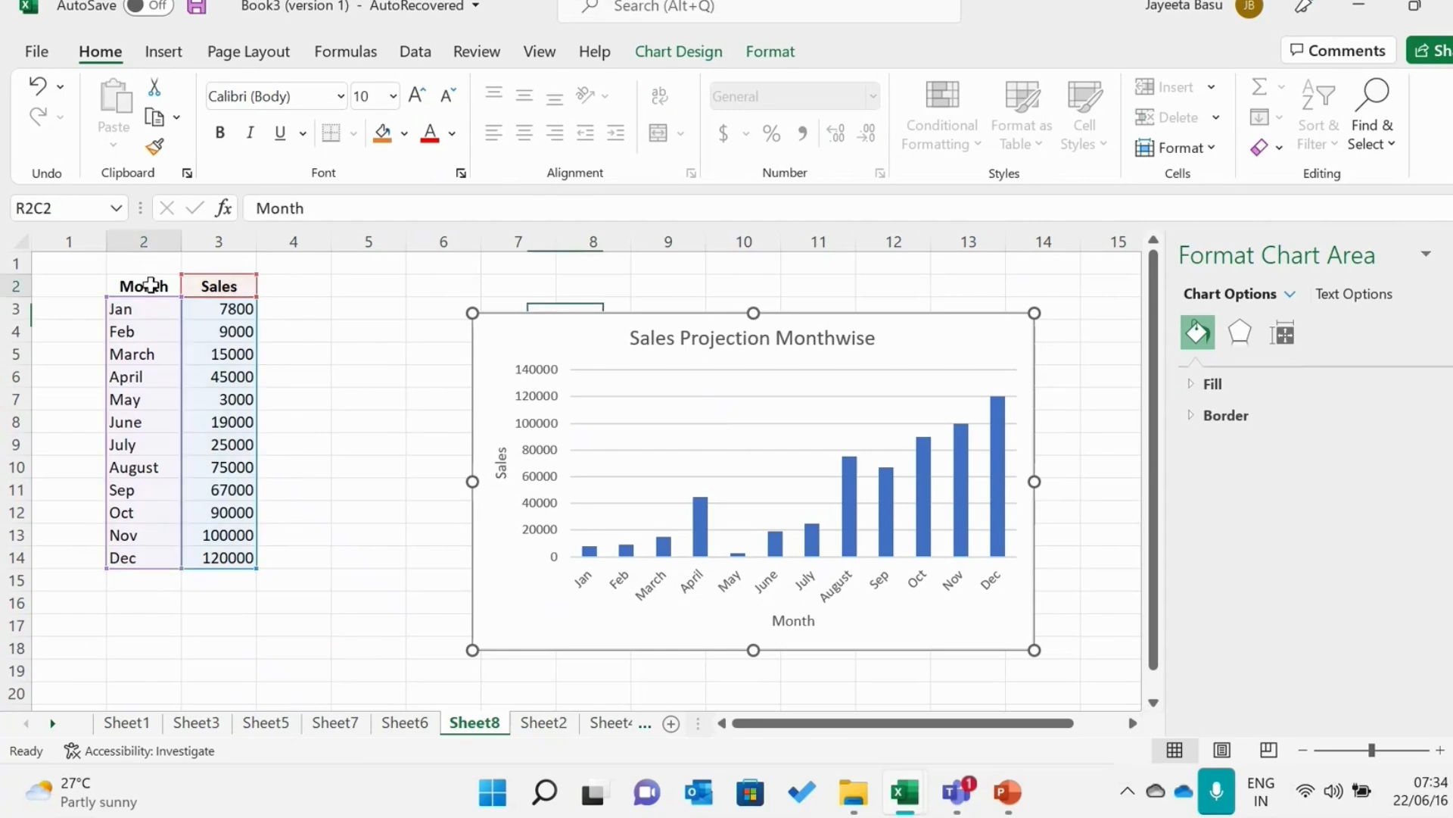
{"action": "left_click_drag", "start_coordinate": [150, 285], "coordinate": [207, 552]}
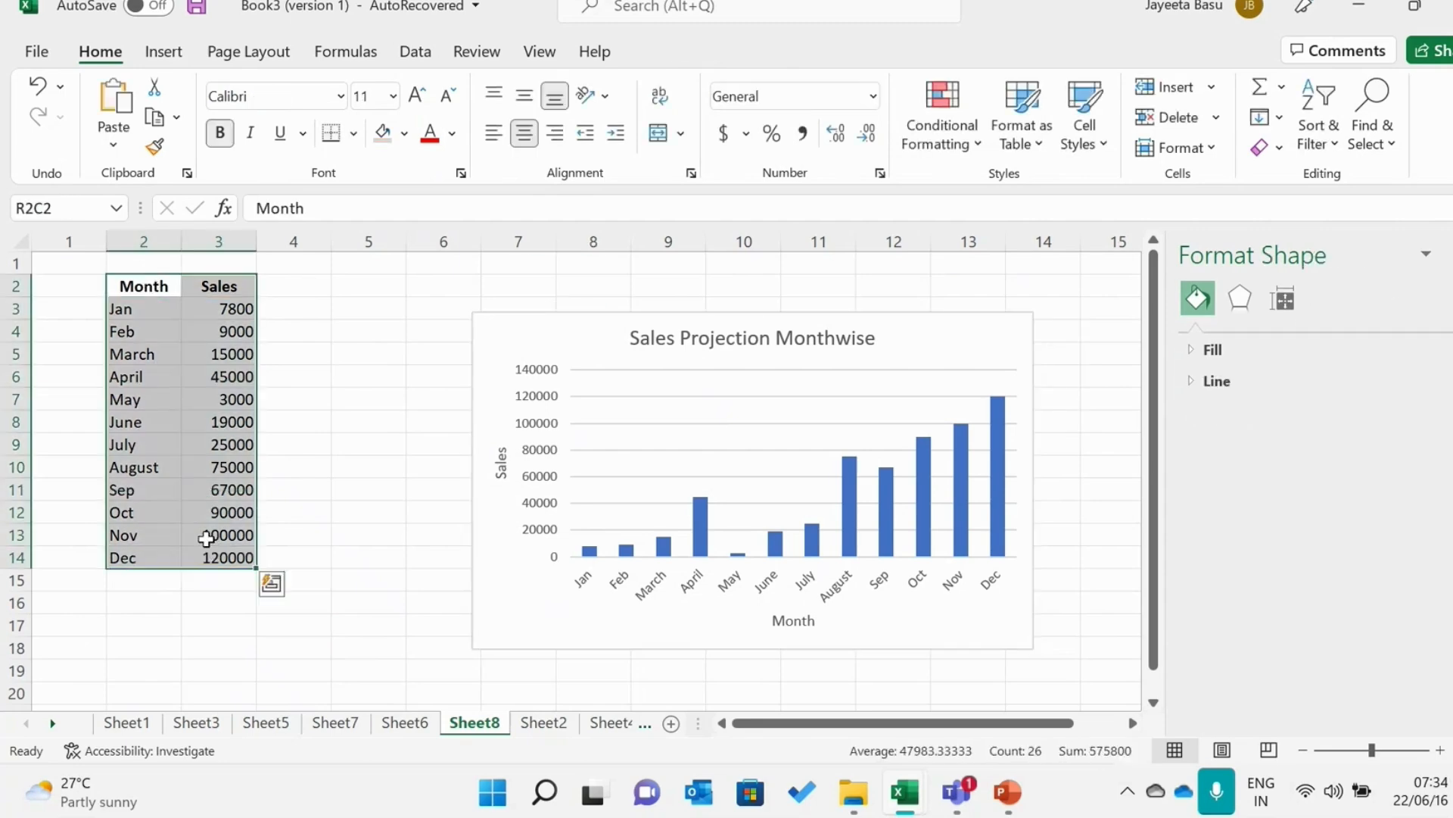
{"action": "left_click", "coordinate": [180, 59]}
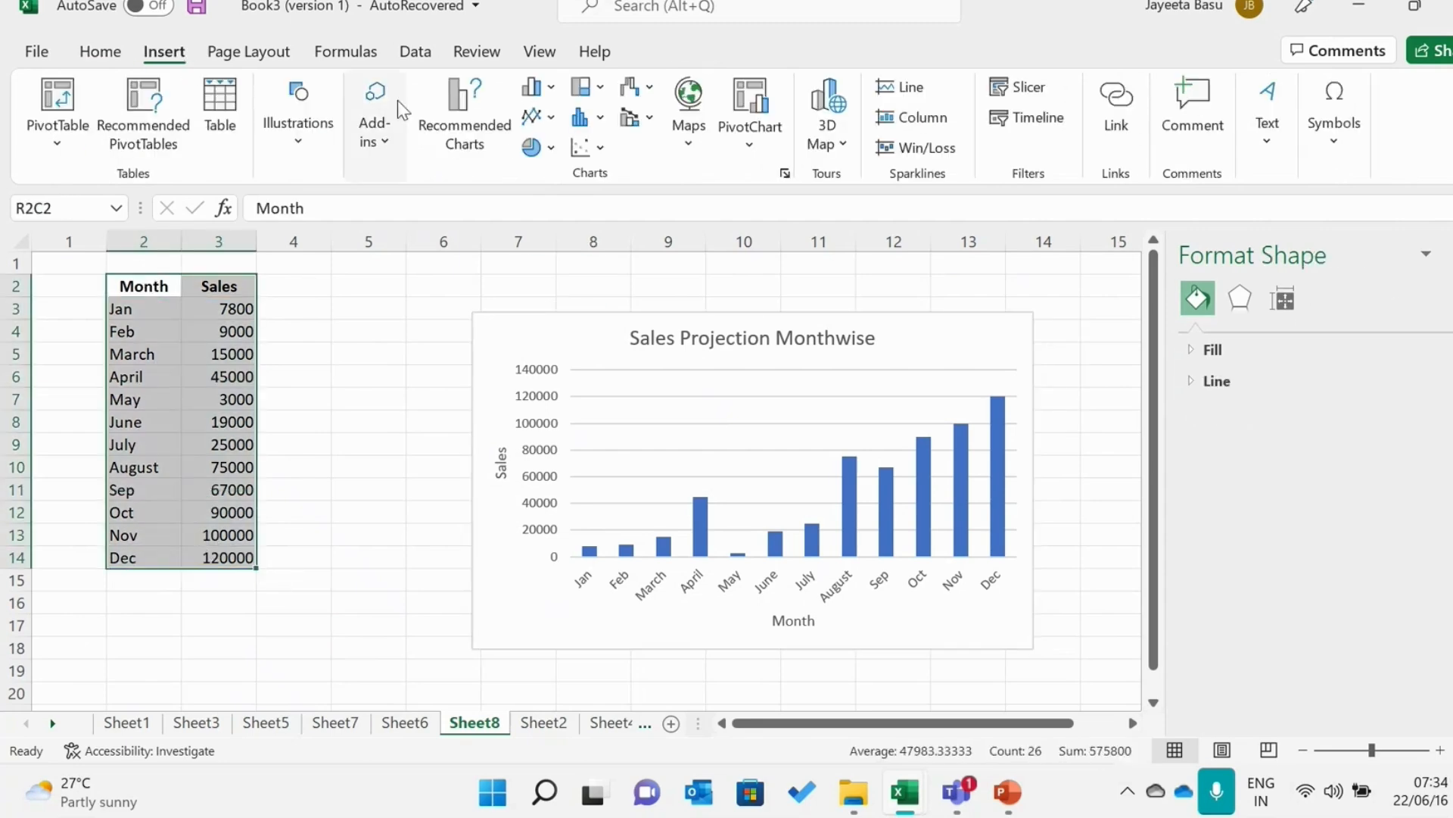
{"action": "left_click", "coordinate": [551, 88]}
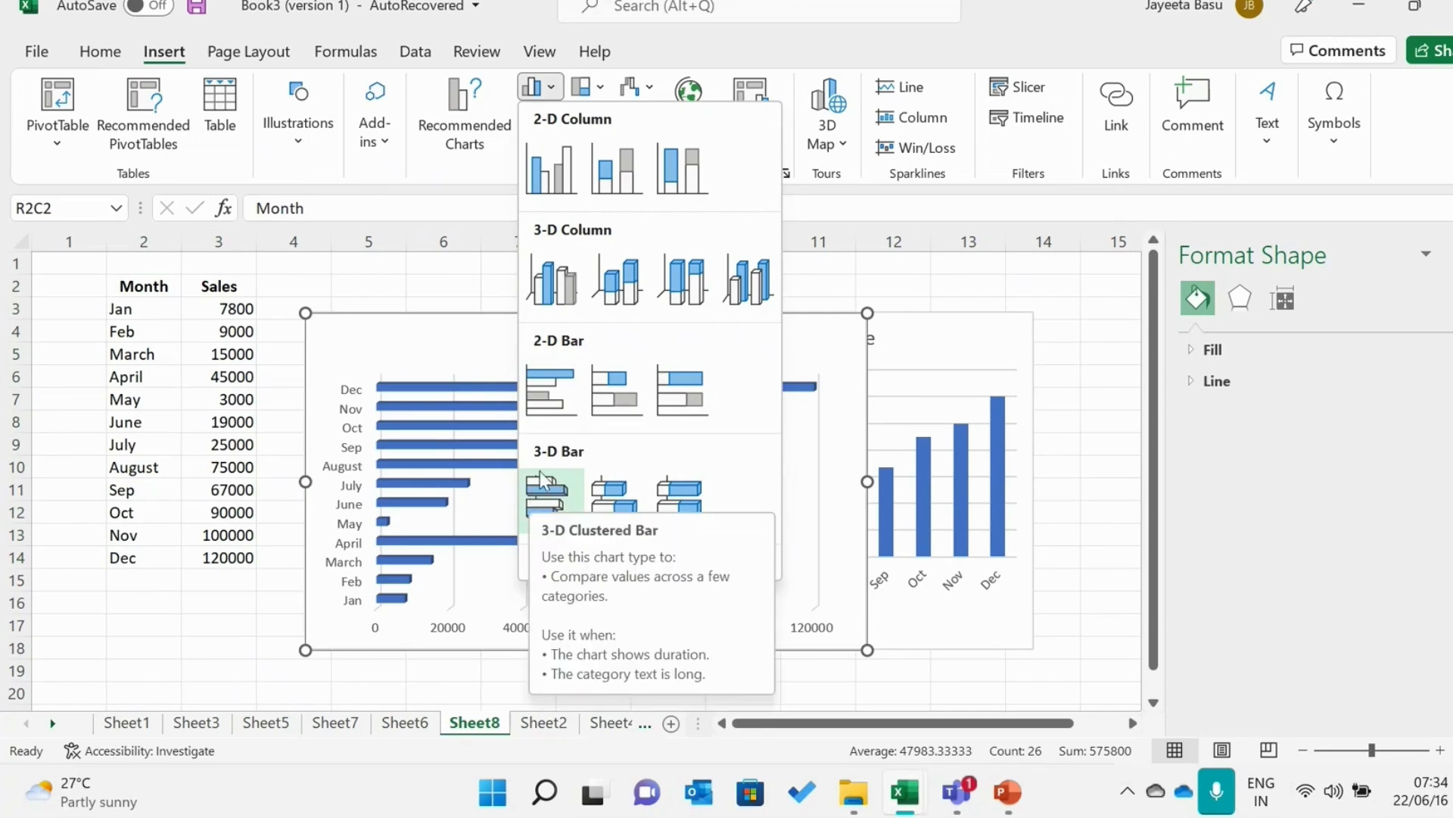
{"action": "left_click", "coordinate": [925, 301]}
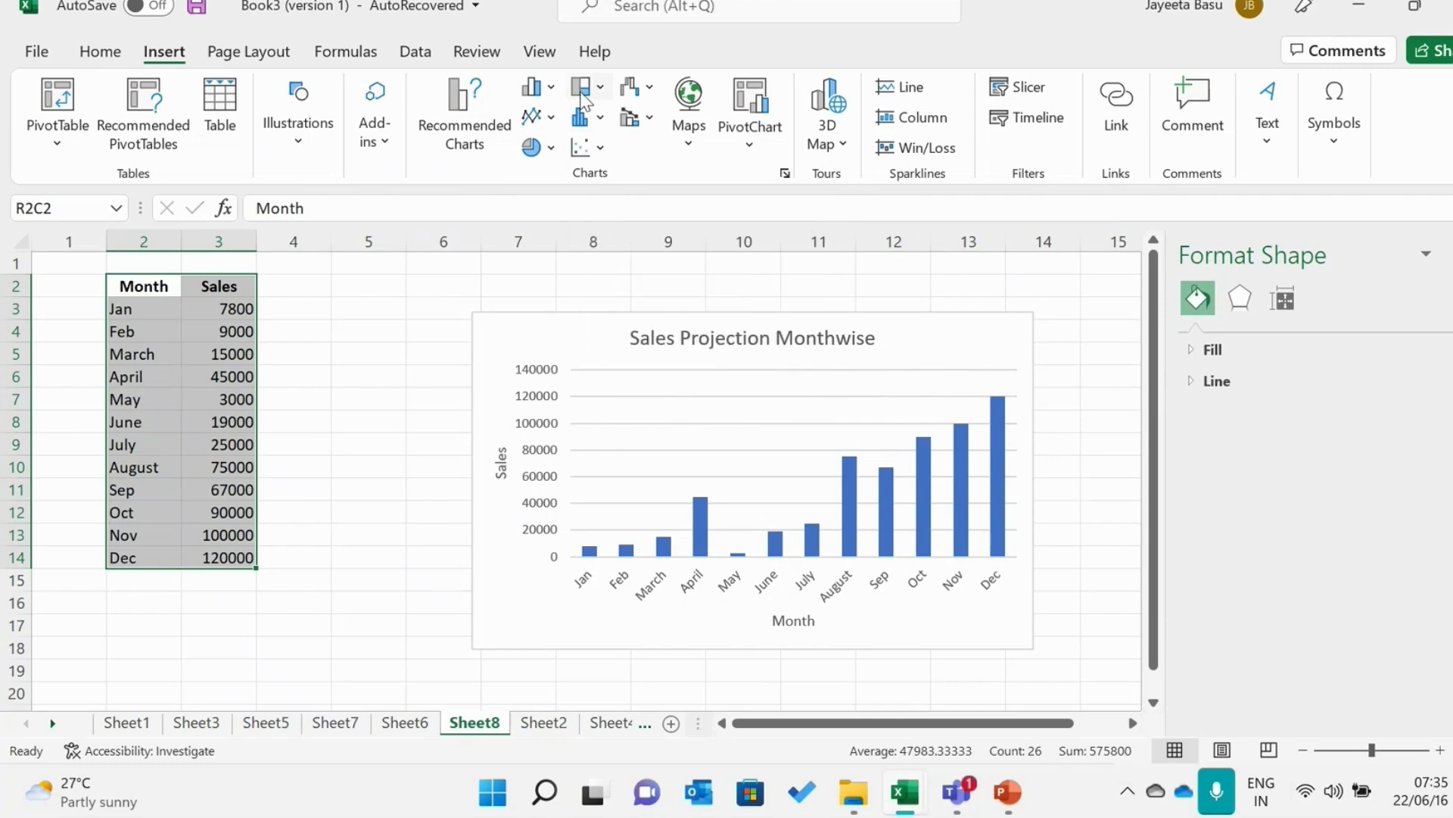
{"action": "left_click", "coordinate": [628, 118]}
{"action": "left_click", "coordinate": [628, 118]}
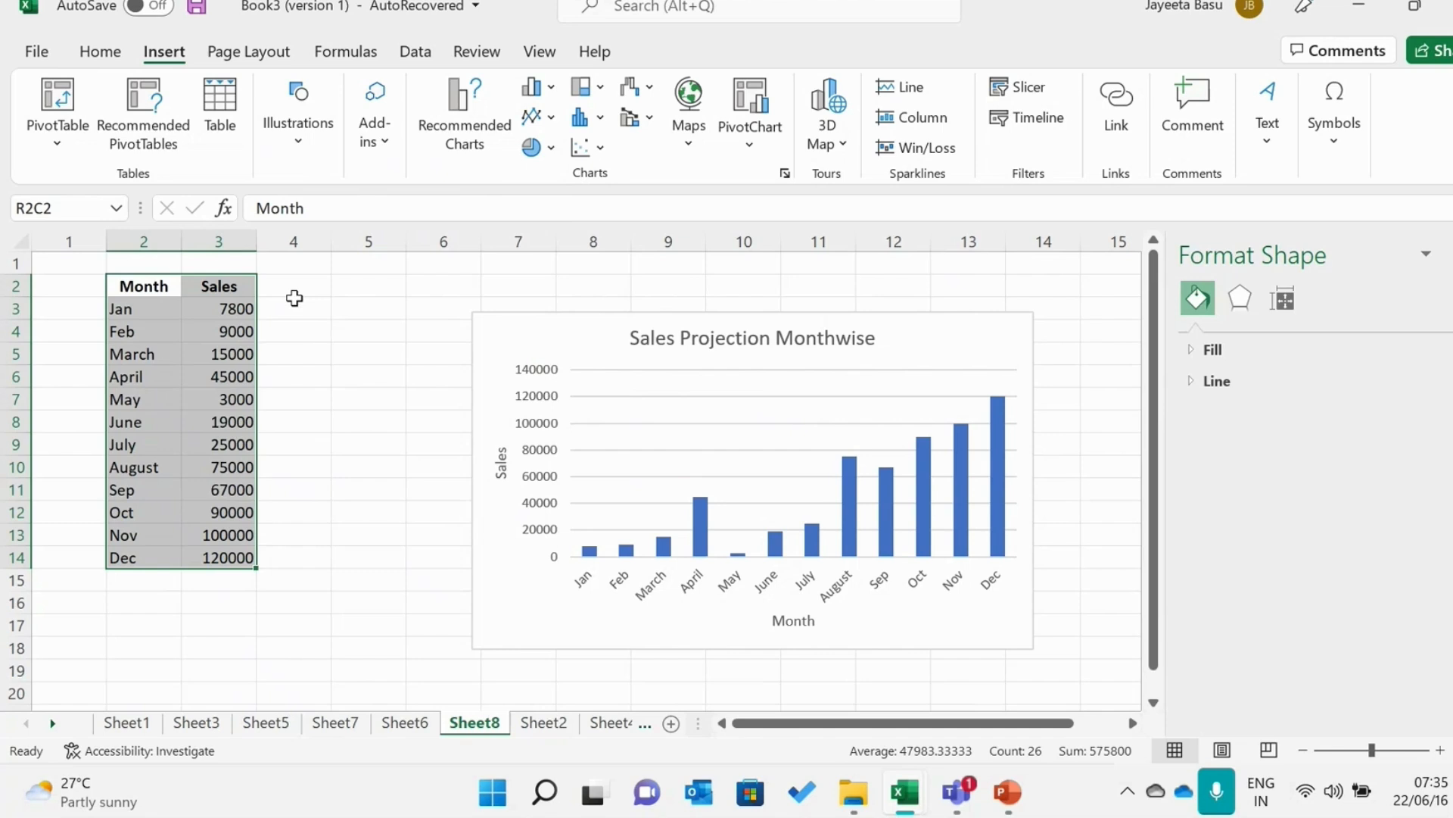
{"action": "left_click", "coordinate": [505, 345]}
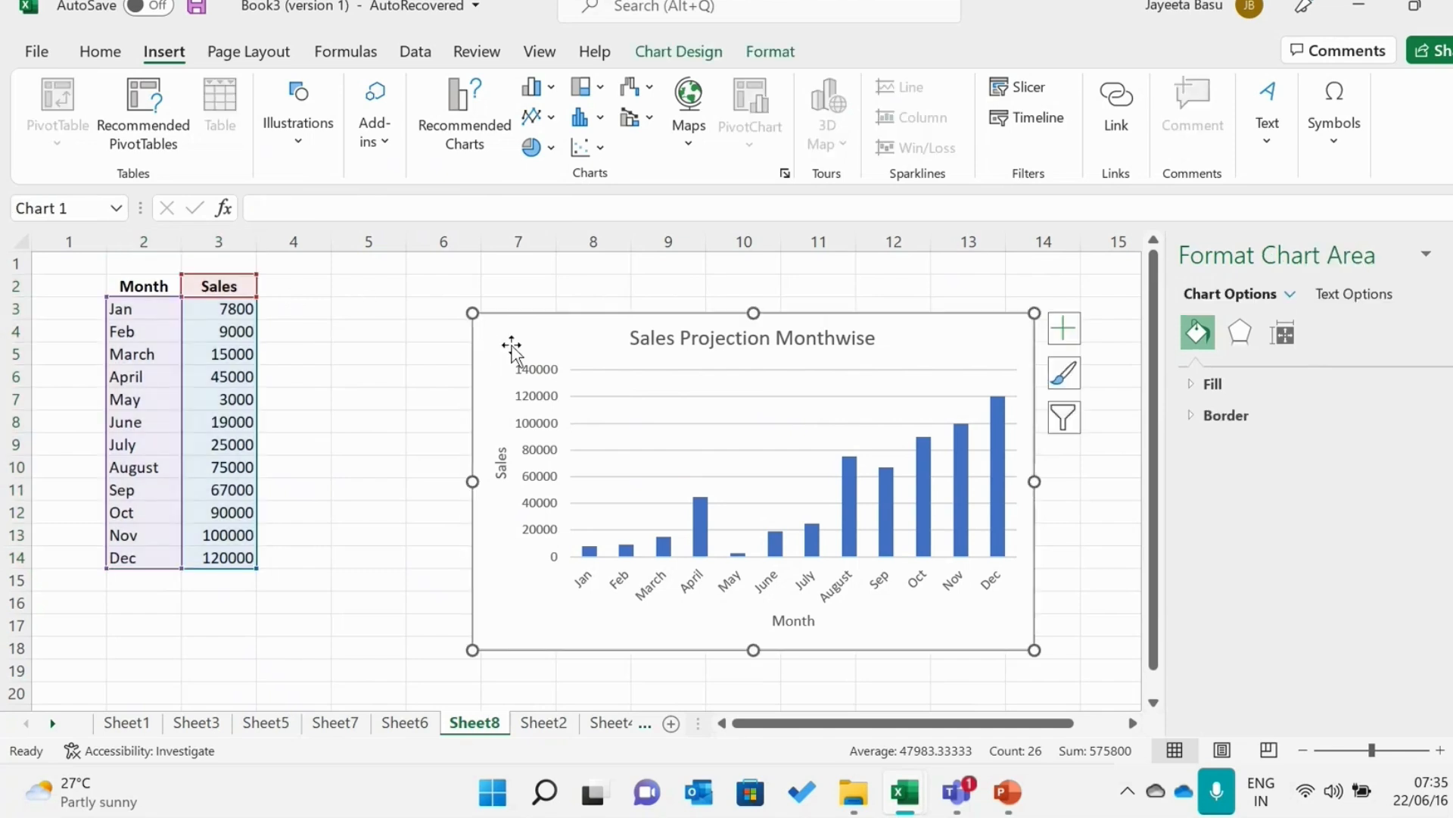
Select the empty cell in row 22, column 2, below the sales table
{"action": "left_click", "coordinate": [142, 676]}
{"action": "key", "text": "Down"}
{"action": "key", "text": "Down"}
{"action": "key", "text": "Down"}
{"action": "key", "text": "Down"}
{"action": "key", "text": "Down"}
{"action": "key", "text": "Down"}
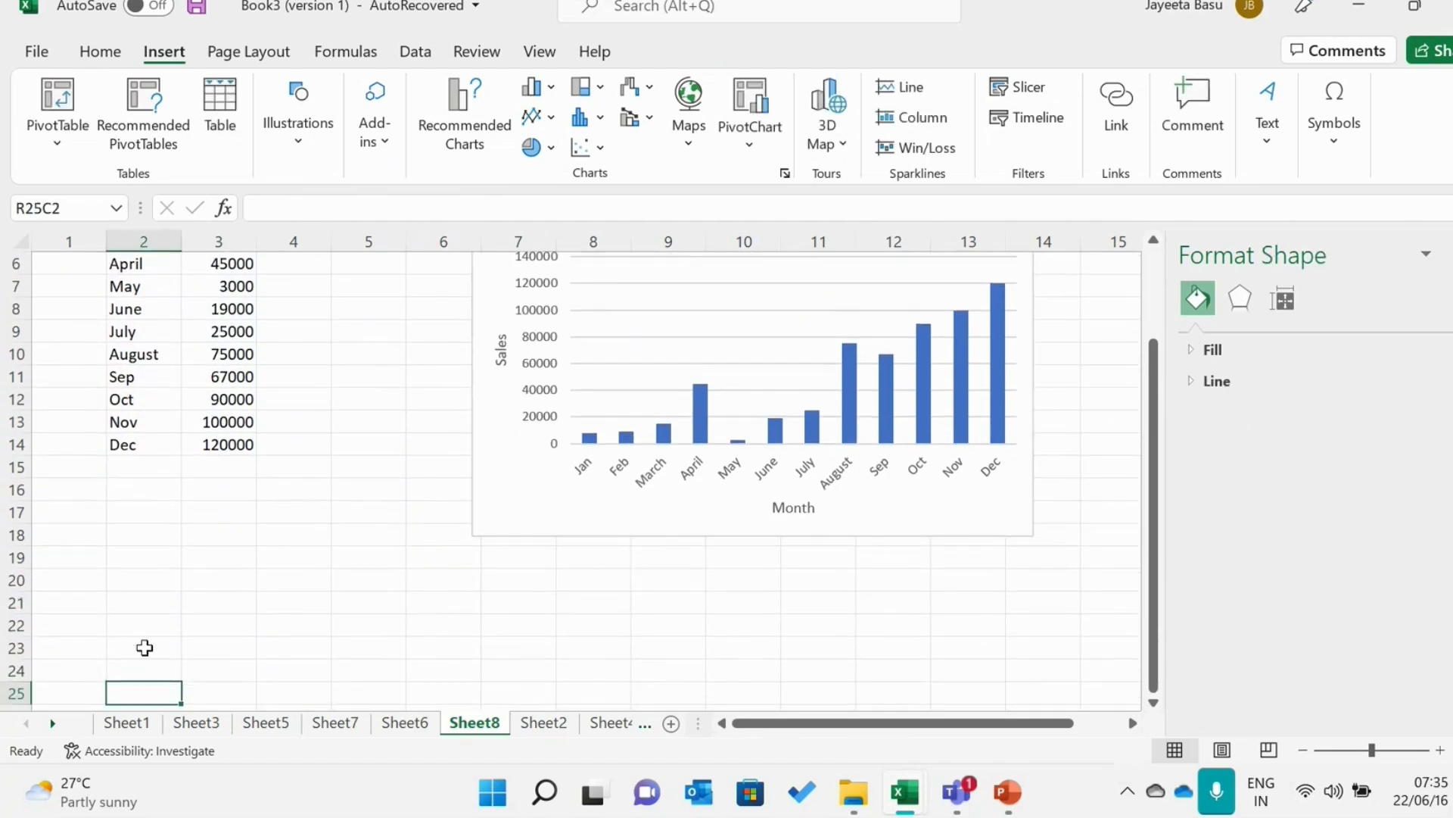
{"action": "left_click", "coordinate": [149, 645]}
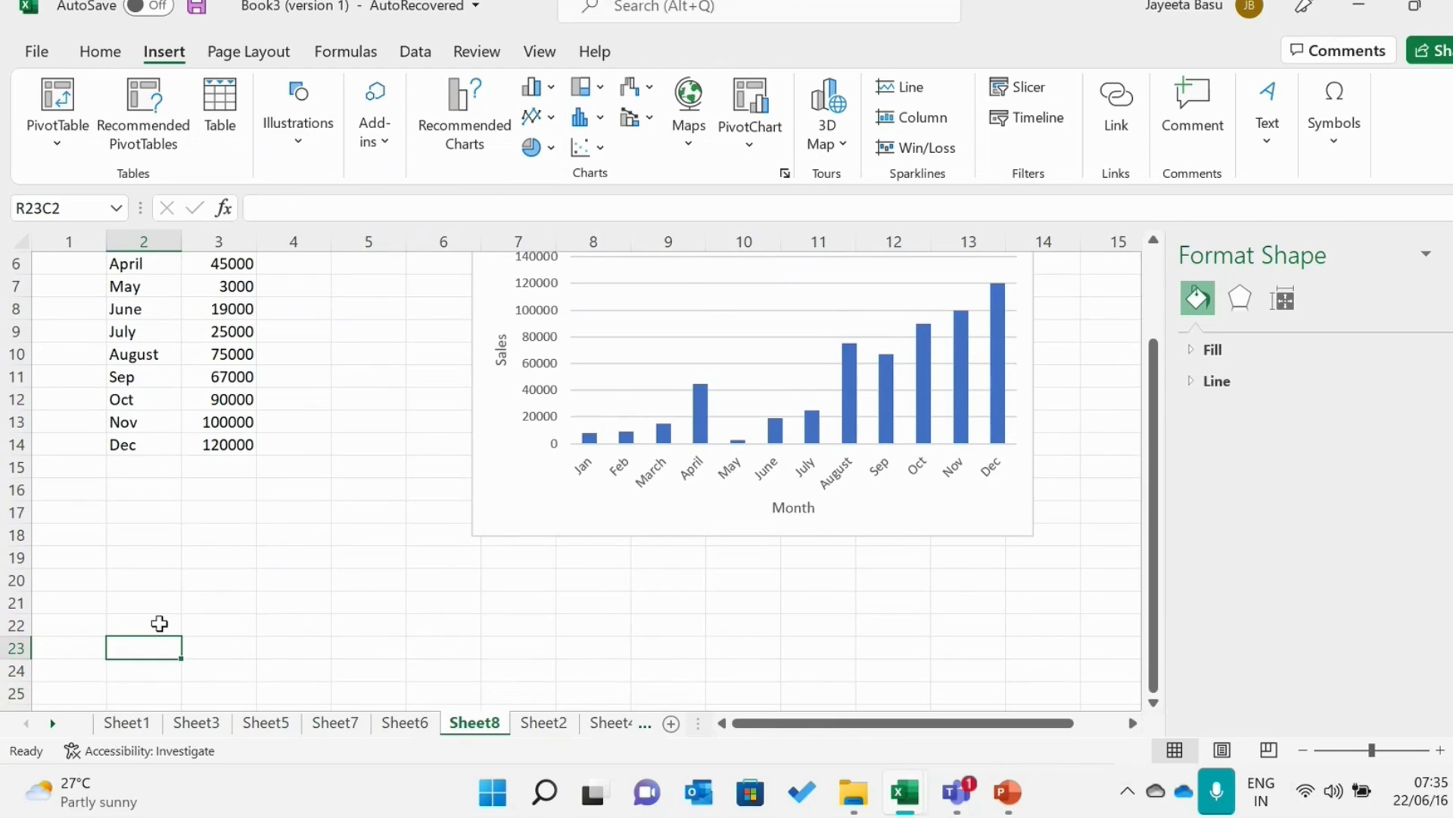
{"action": "left_click", "coordinate": [159, 623]}
{"action": "key", "text": "Caps_Lock"}
{"action": "type", "text": "M"}
{"action": "key", "text": "Caps_Lock"}
{"action": "type", "text": "ont"}
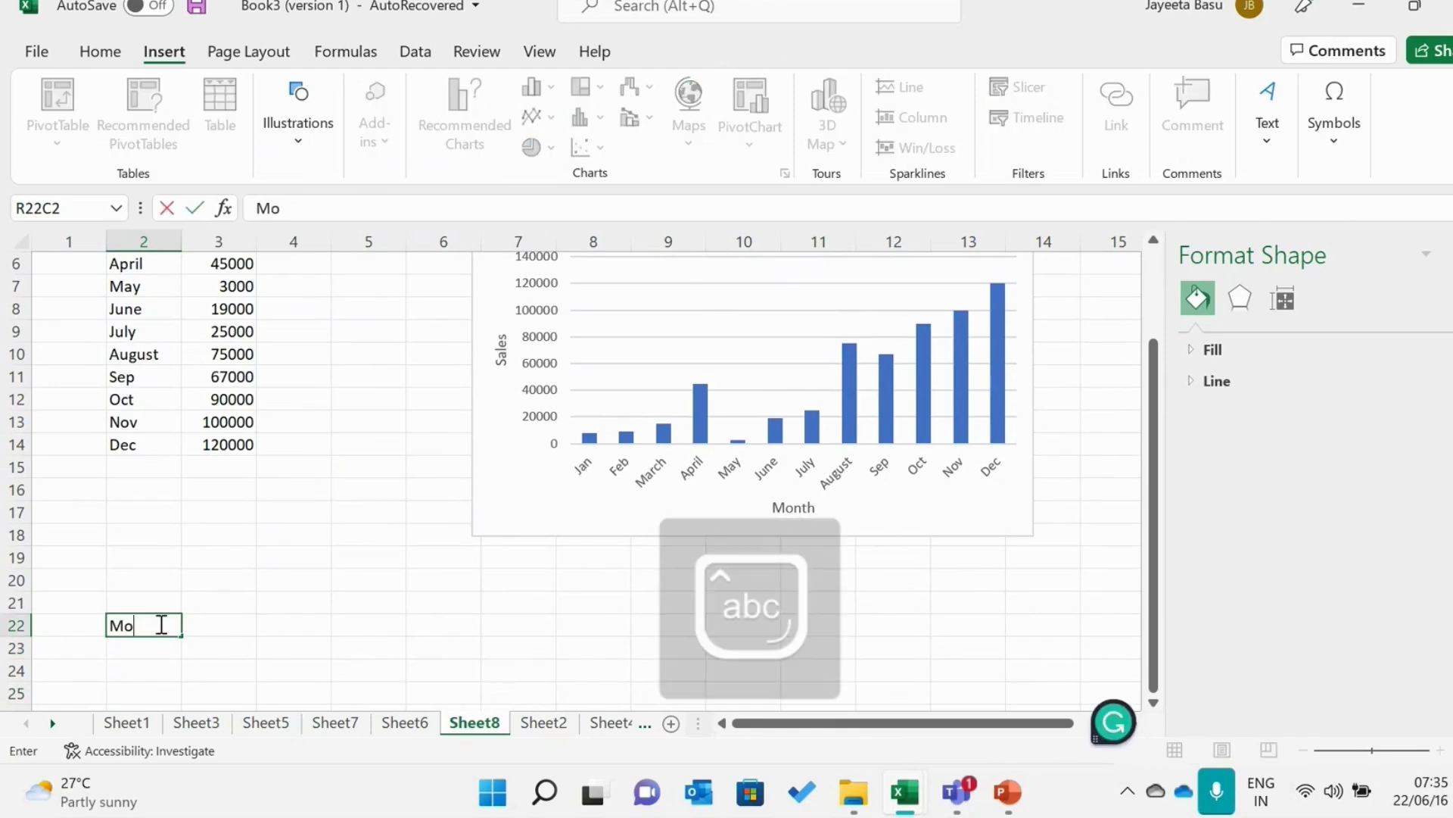
{"action": "key", "text": "BackSpace"}
{"action": "key", "text": "BackSpace"}
{"action": "key", "text": "BackSpace"}
{"action": "key", "text": "BackSpace"}
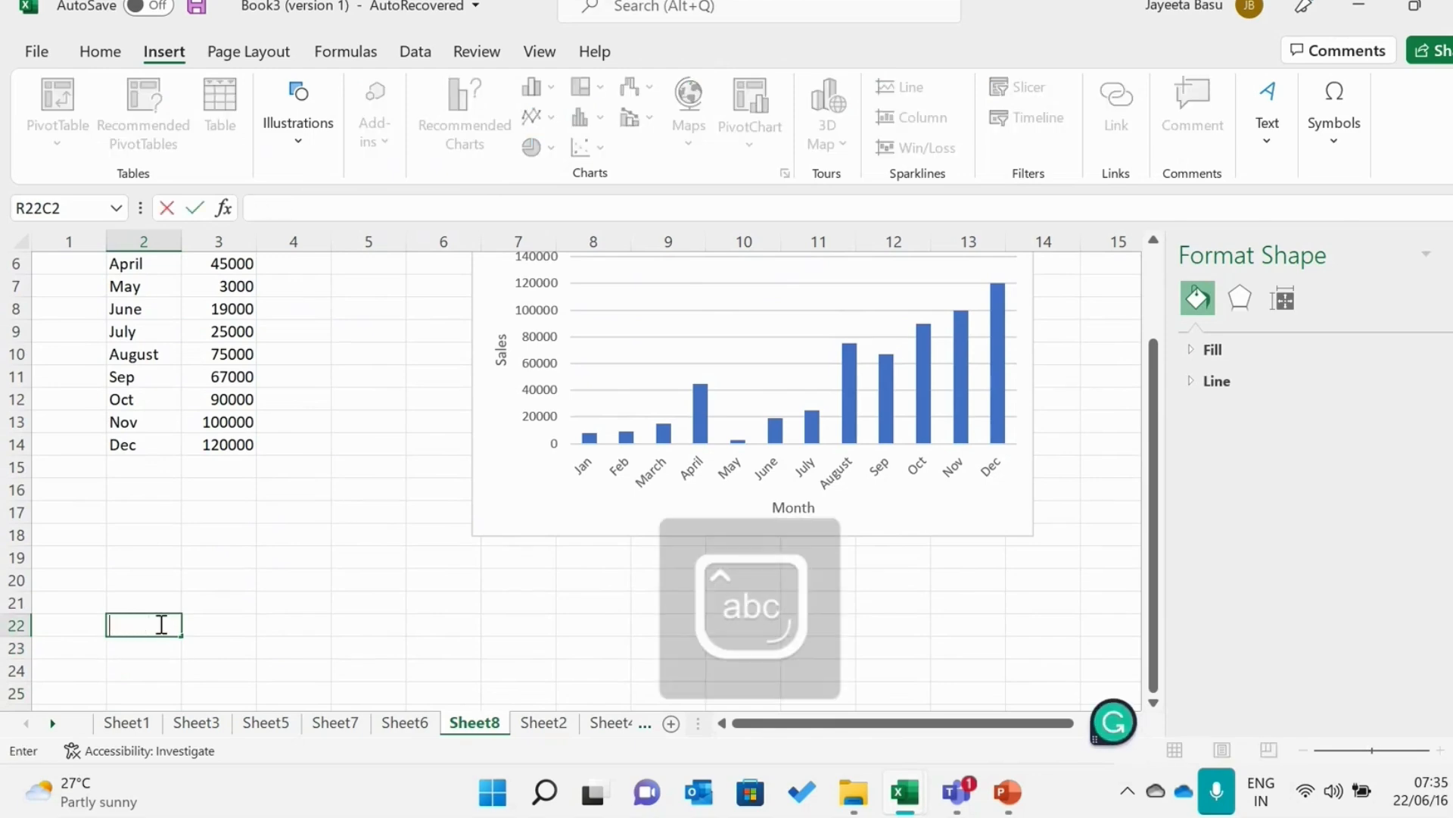
{"action": "type", "text": "a"}
{"action": "key", "text": "Caps_Lock"}
{"action": "type", "text": "REA"}
{"action": "key", "text": "BackSpace"}
{"action": "key", "text": "BackSpace"}
{"action": "key", "text": "BackSpace"}
{"action": "key", "text": "BackSpace"}
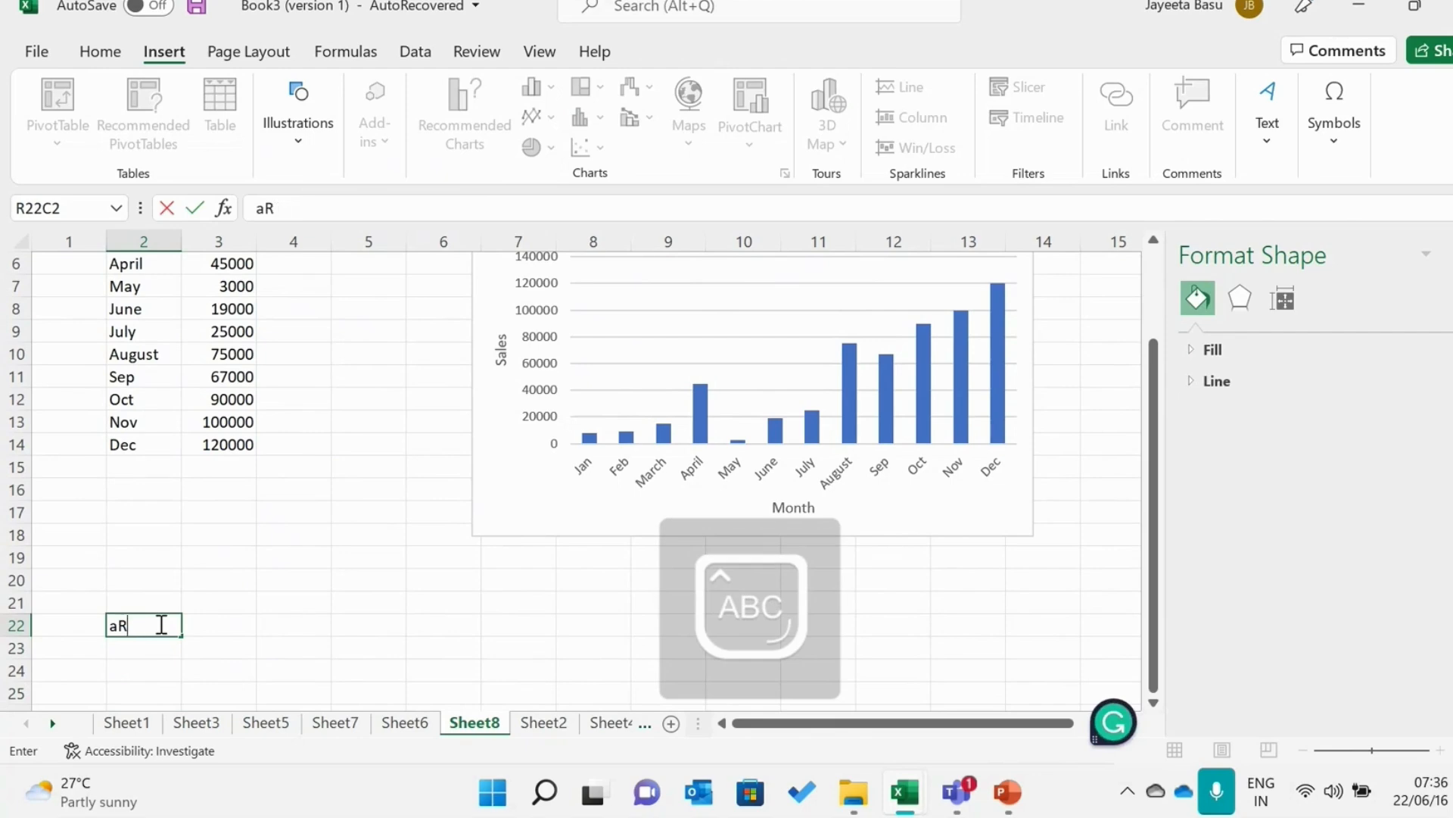
Enter the headings "Area" and "Population" in columns 2 and 3 of row 22
{"action": "type", "text": "A"}
{"action": "key", "text": "Caps_Lock"}
{"action": "type", "text": "rea"}
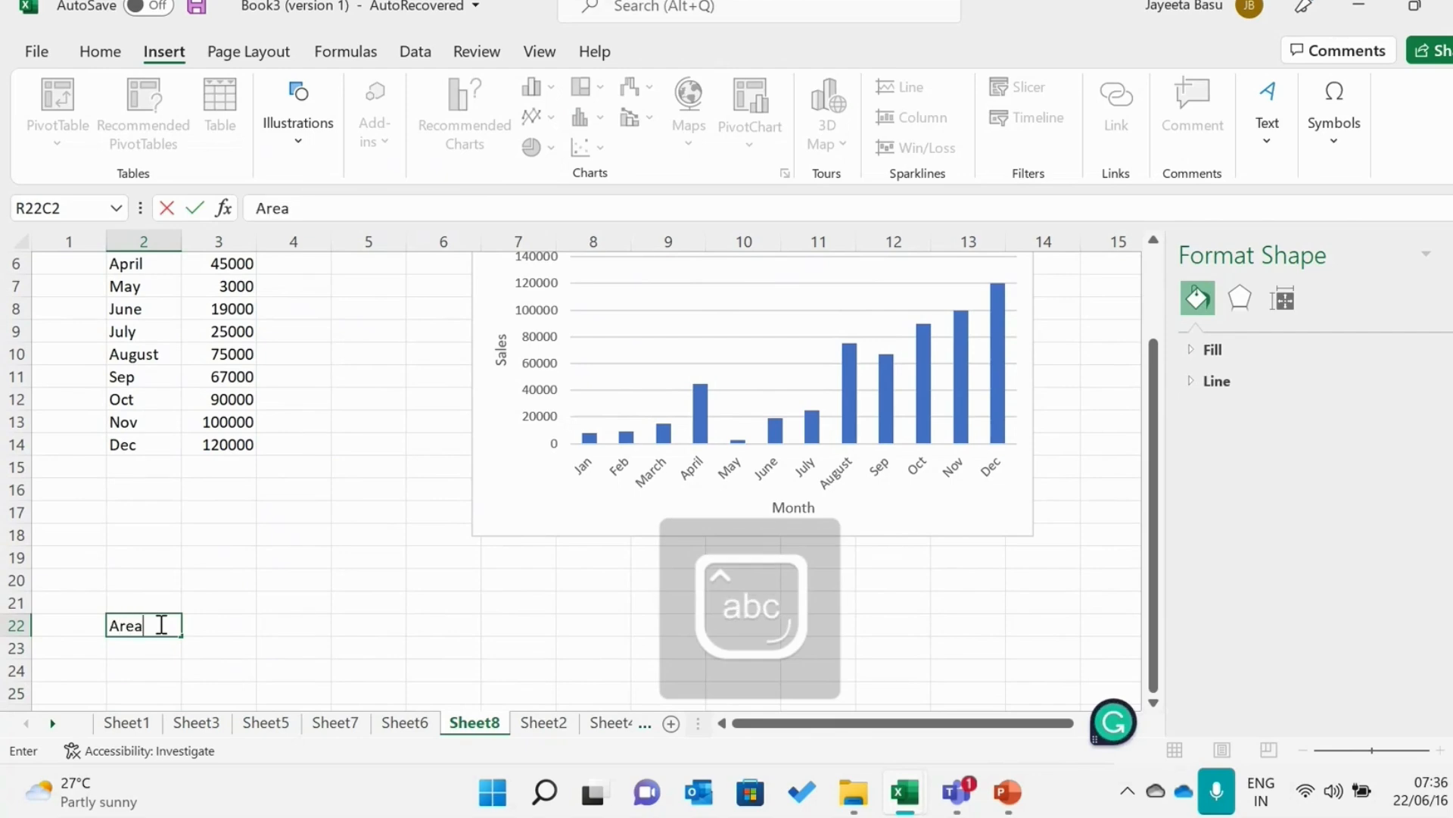
{"action": "left_click", "coordinate": [217, 629]}
{"action": "type", "text": "Po"}
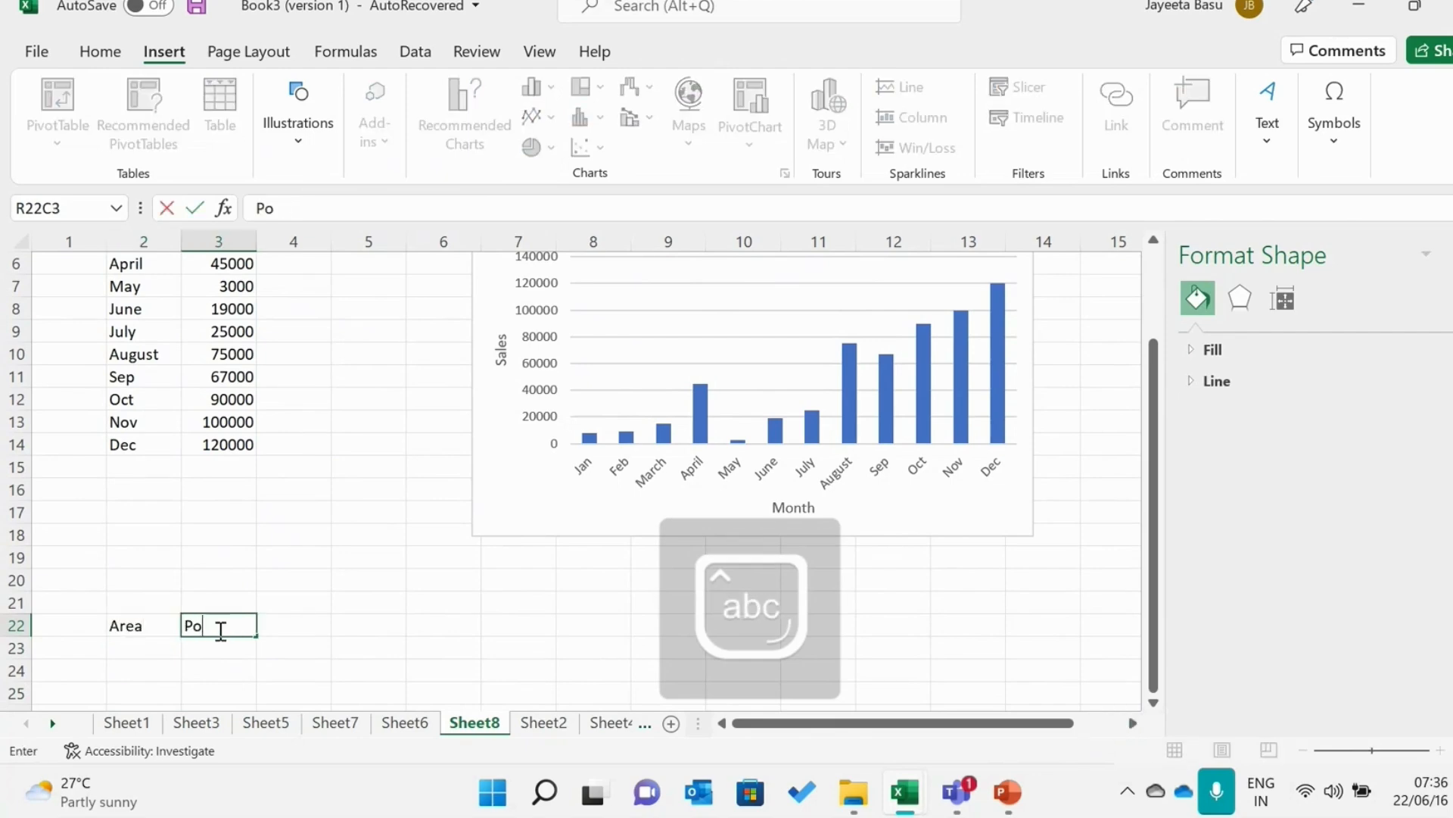
{"action": "type", "text": "pul"}
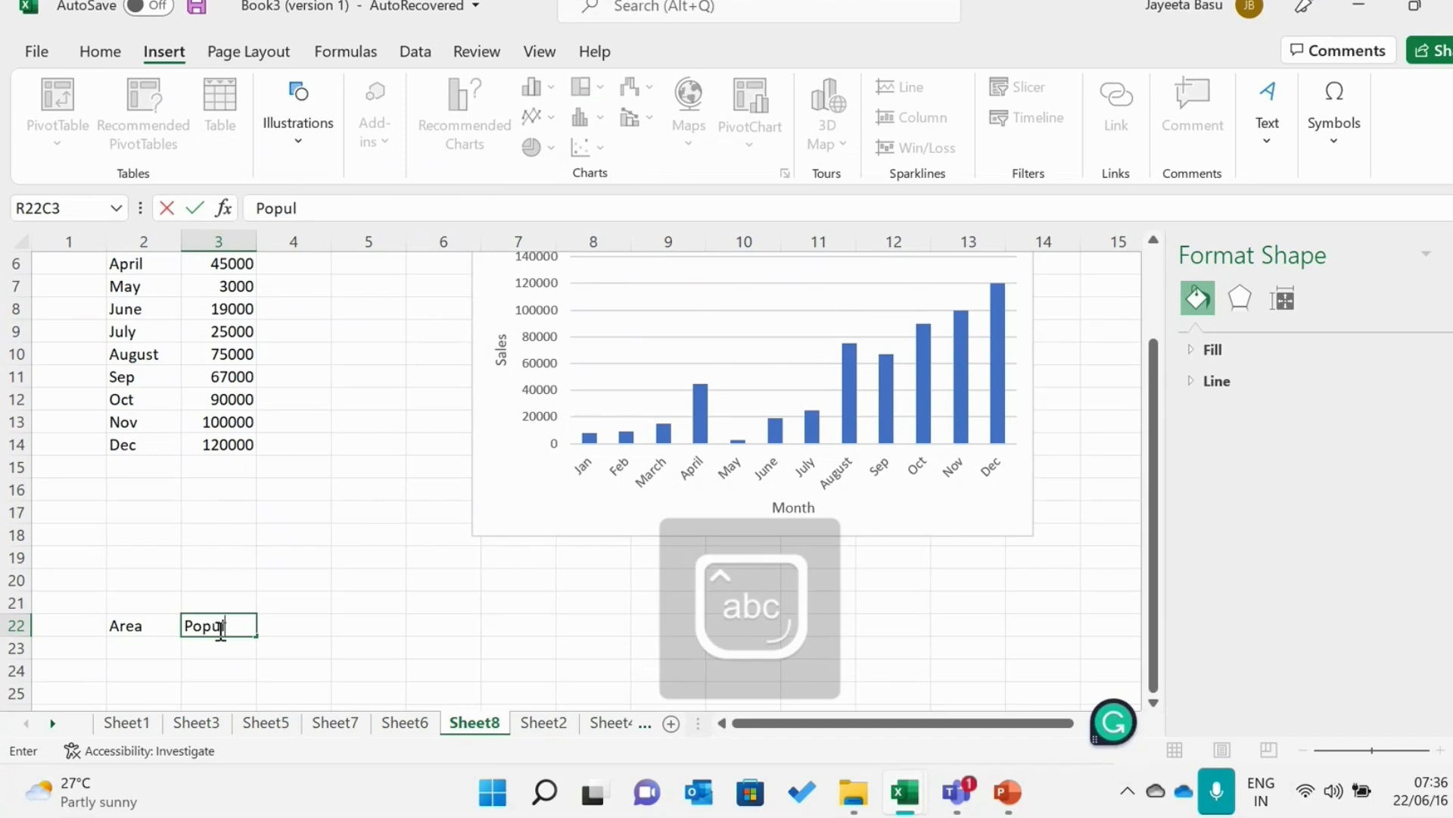
{"action": "type", "text": "ation"}
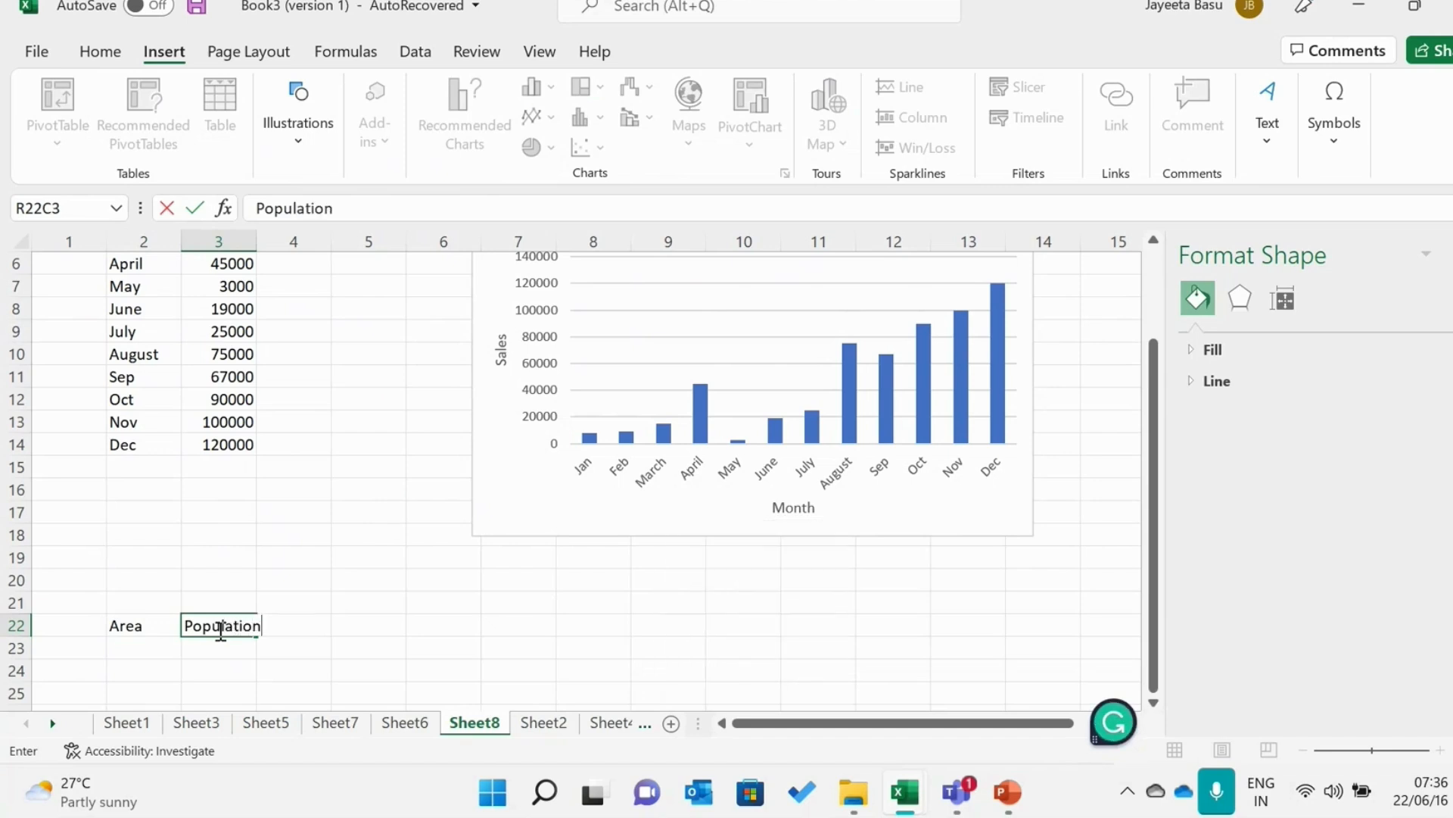
{"action": "left_click", "coordinate": [143, 651]}
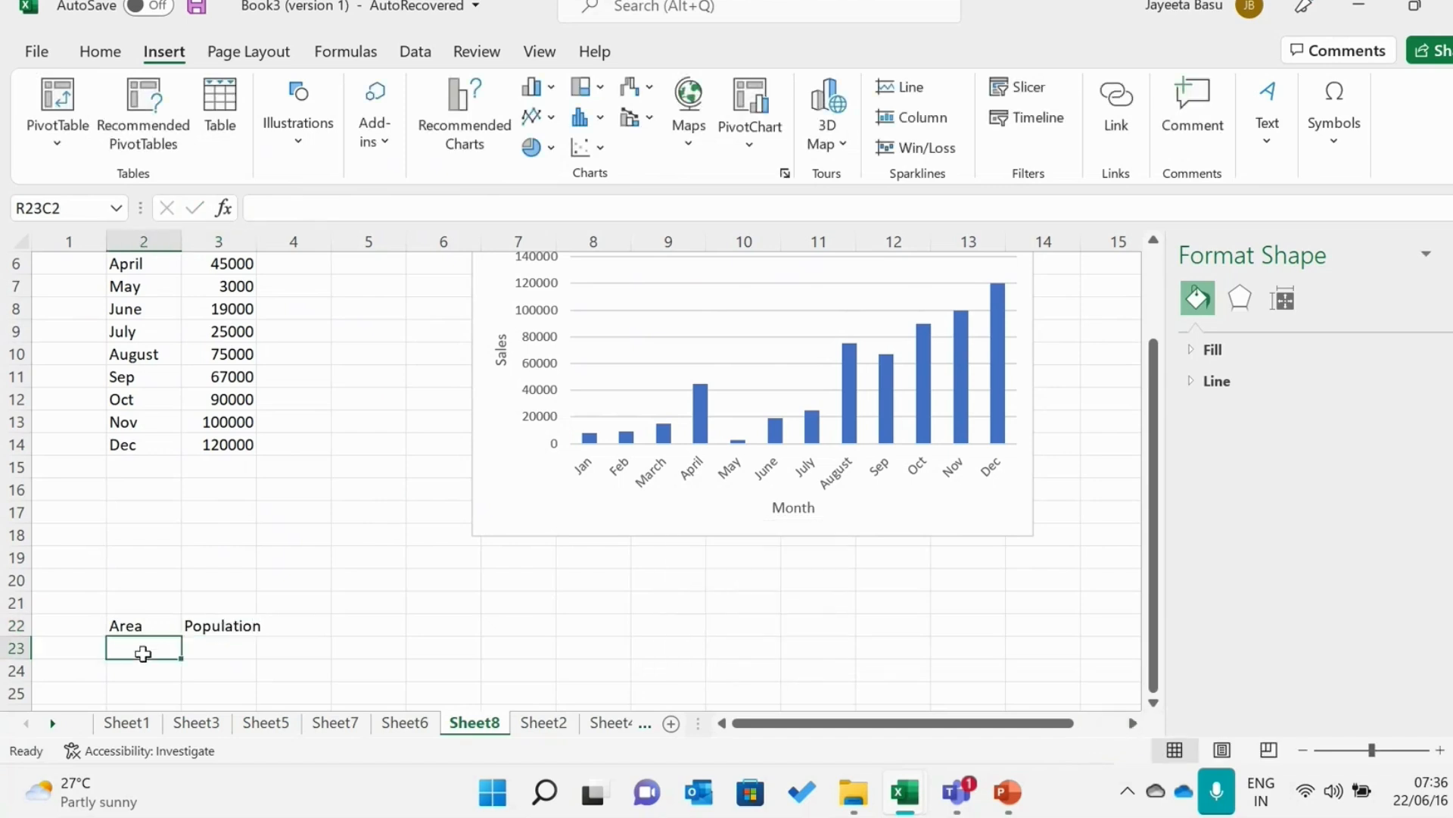
{"action": "type", "text": "Andhra"}
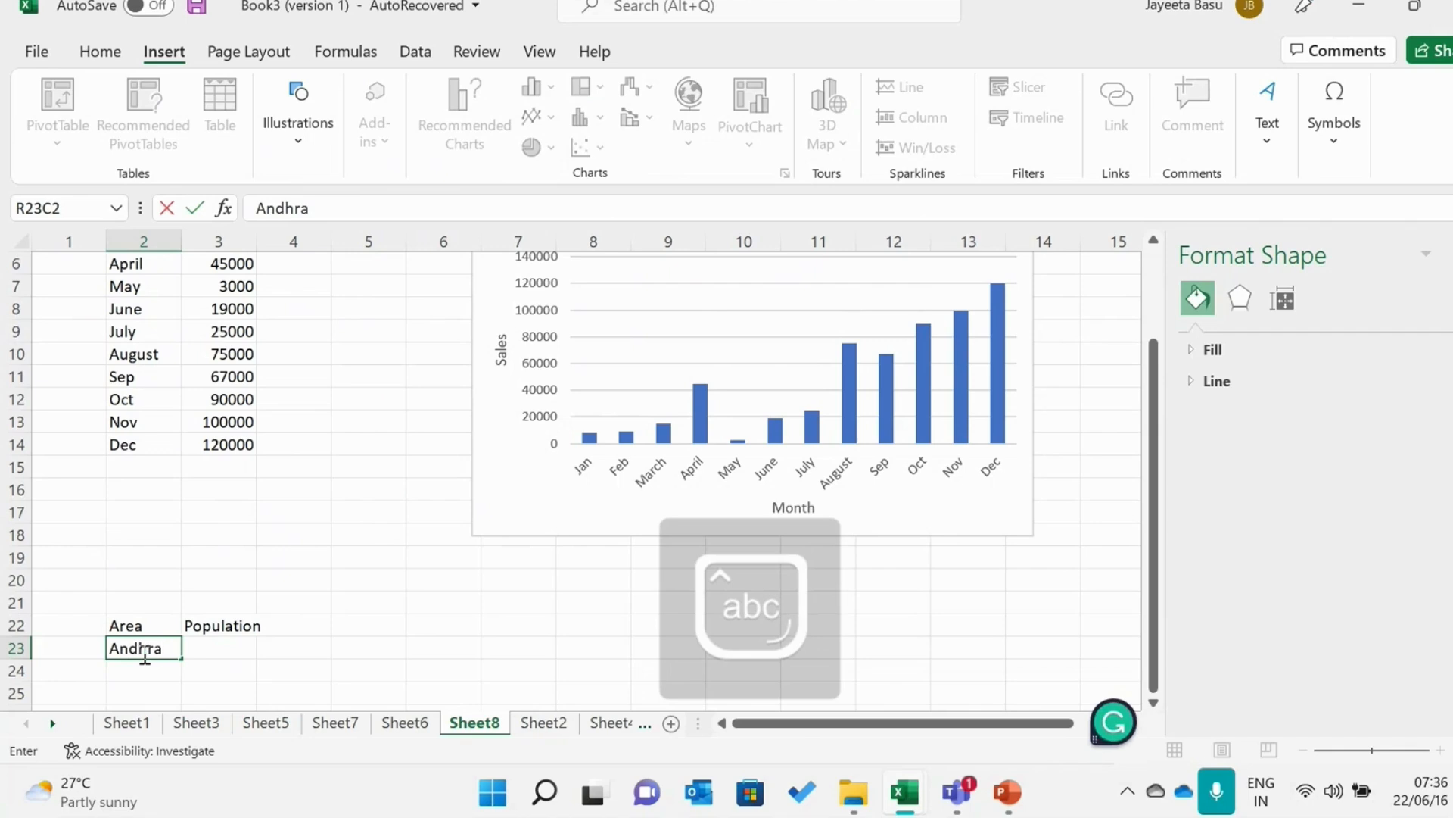
{"action": "type", "text": "P"}
{"action": "key", "text": "BackSpace"}
{"action": "key", "text": "BackSpace"}
{"action": "key", "text": "BackSpace"}
{"action": "key", "text": "BackSpace"}
{"action": "key", "text": "BackSpace"}
{"action": "key", "text": "BackSpace"}
{"action": "key", "text": "BackSpace"}
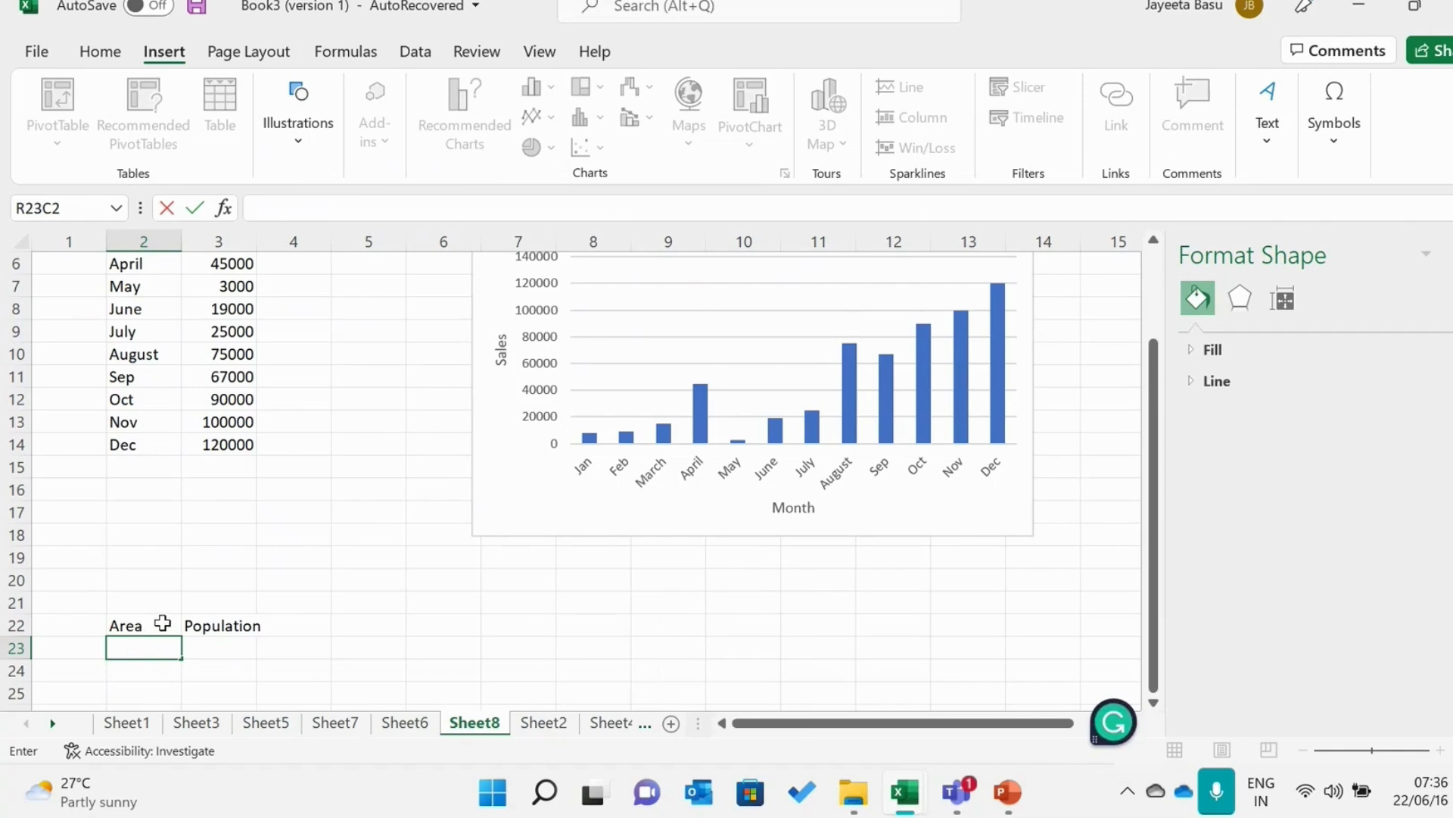
Replace the heading "Area" in row 22 with "College"
{"action": "left_click", "coordinate": [162, 623]}
{"action": "double_click", "coordinate": [164, 623]}
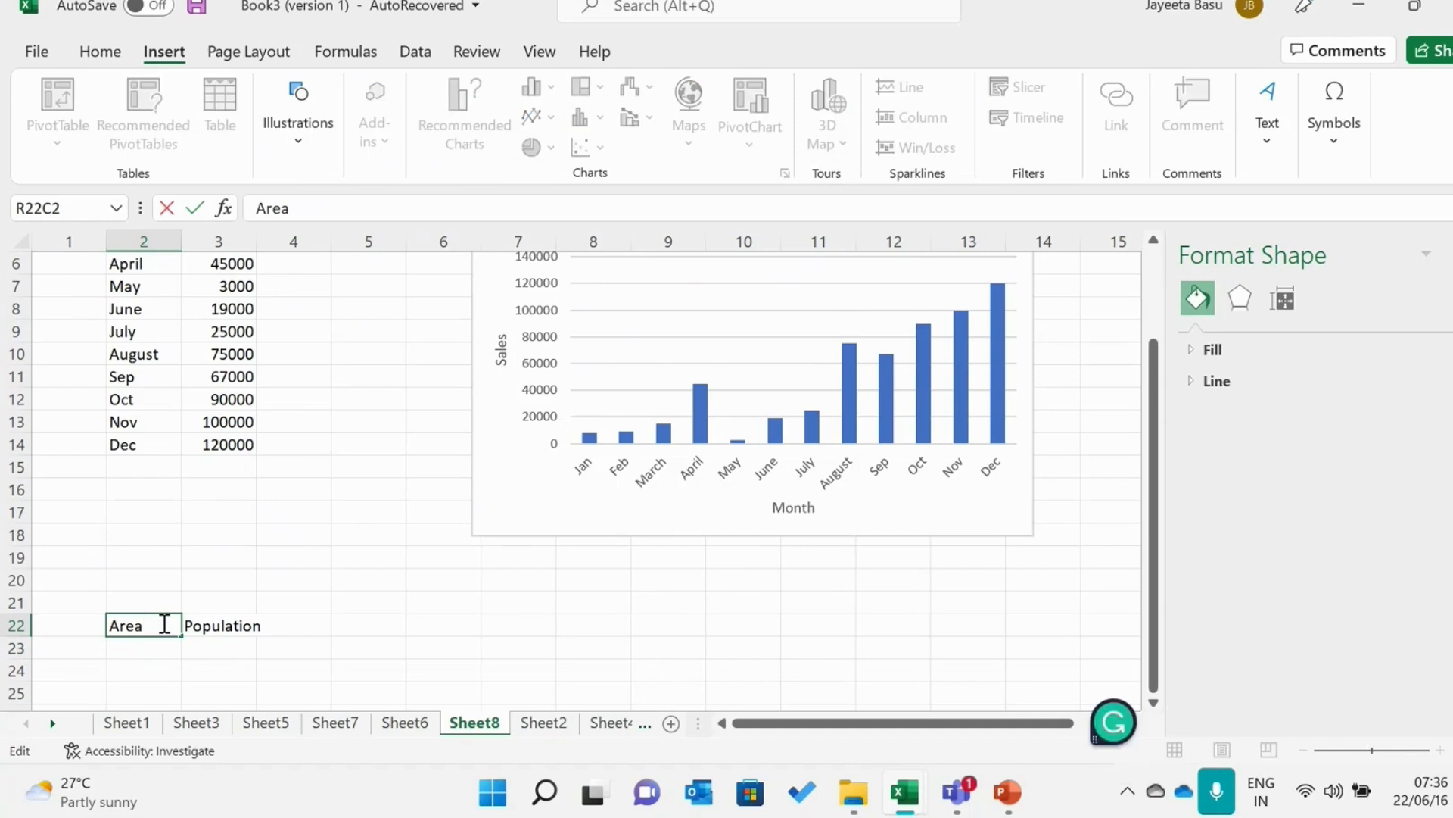
{"action": "key", "text": "BackSpace"}
{"action": "key", "text": "BackSpace"}
{"action": "key", "text": "BackSpace"}
{"action": "key", "text": "BackSpace"}
{"action": "key", "text": "Caps_Lock"}
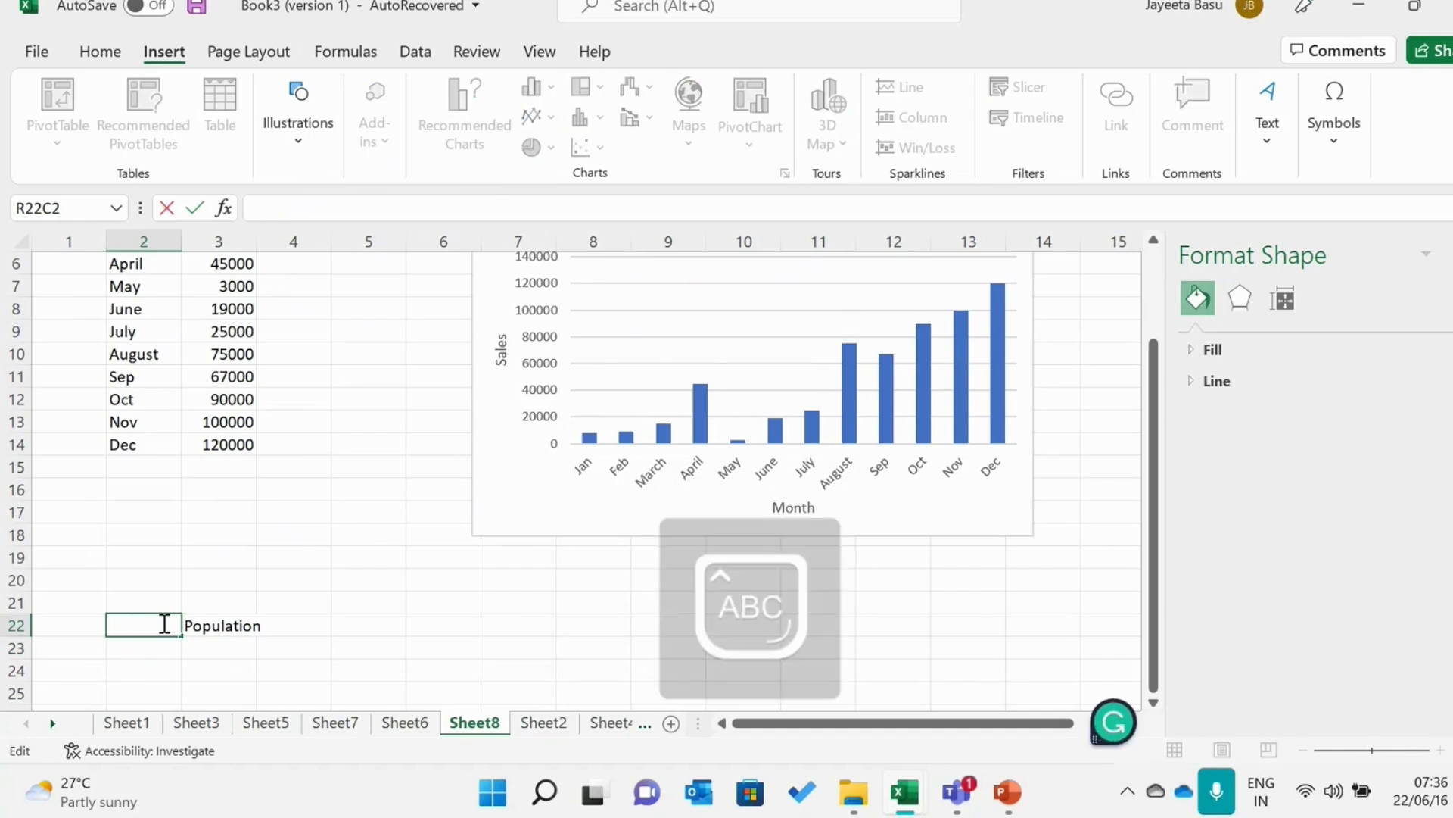
{"action": "type", "text": "C"}
{"action": "key", "text": "Caps_Lock"}
{"action": "type", "text": "ollege"}
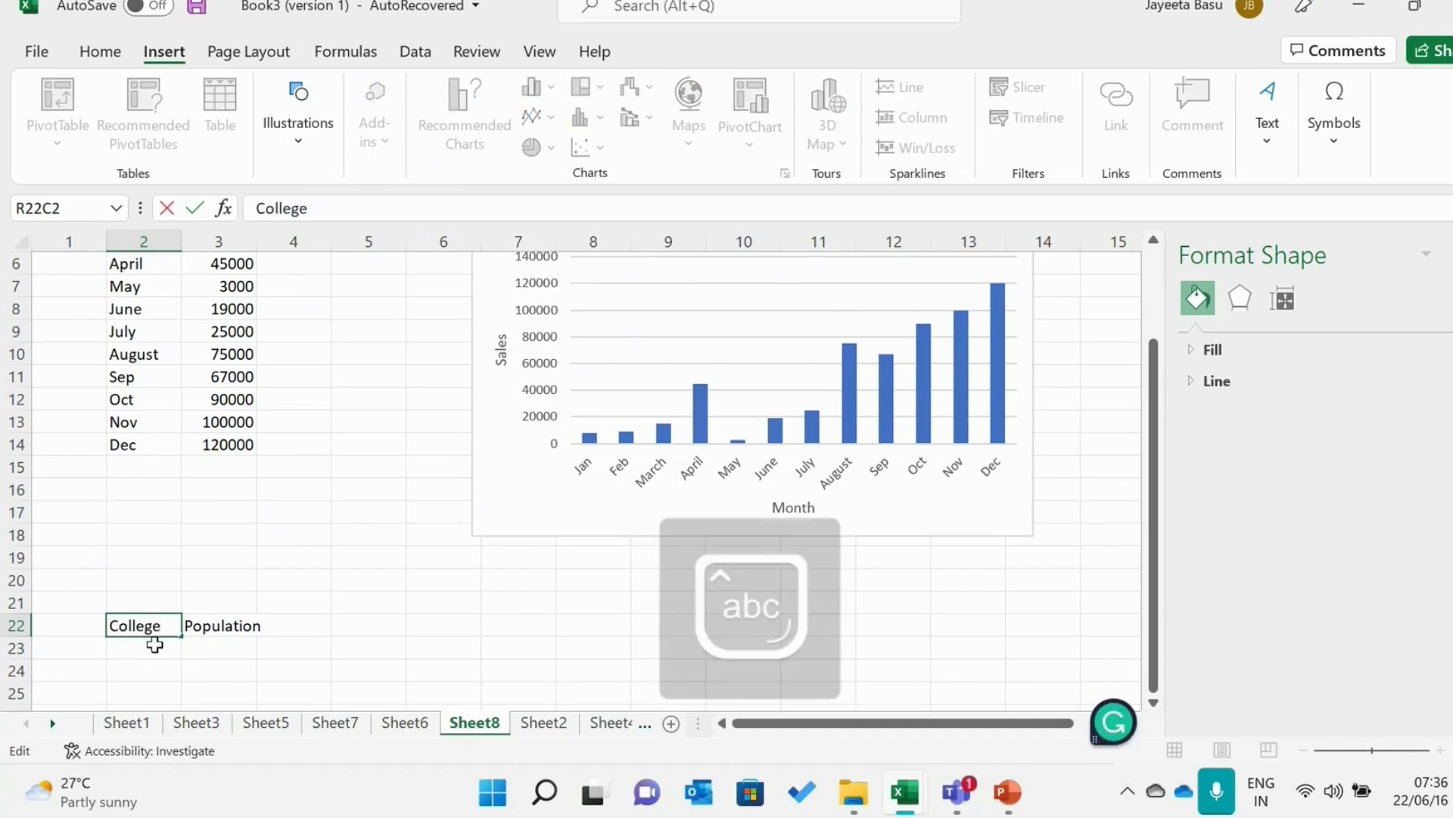
Fill the first row under the College and Population headings with "ABC" and 45%
{"action": "left_click", "coordinate": [155, 644]}
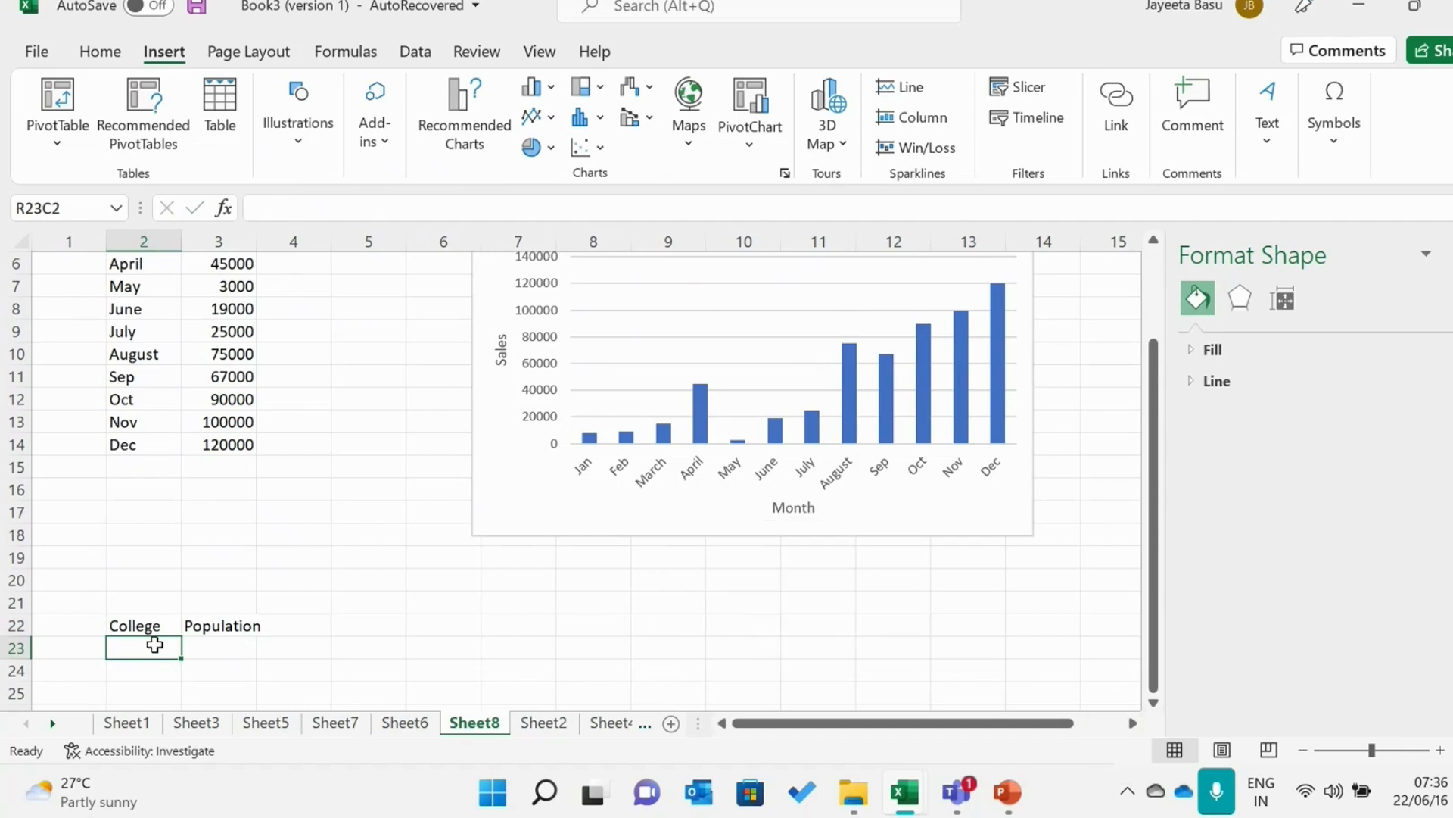
{"action": "key", "text": "Caps_Lock"}
{"action": "type", "text": "ABC"}
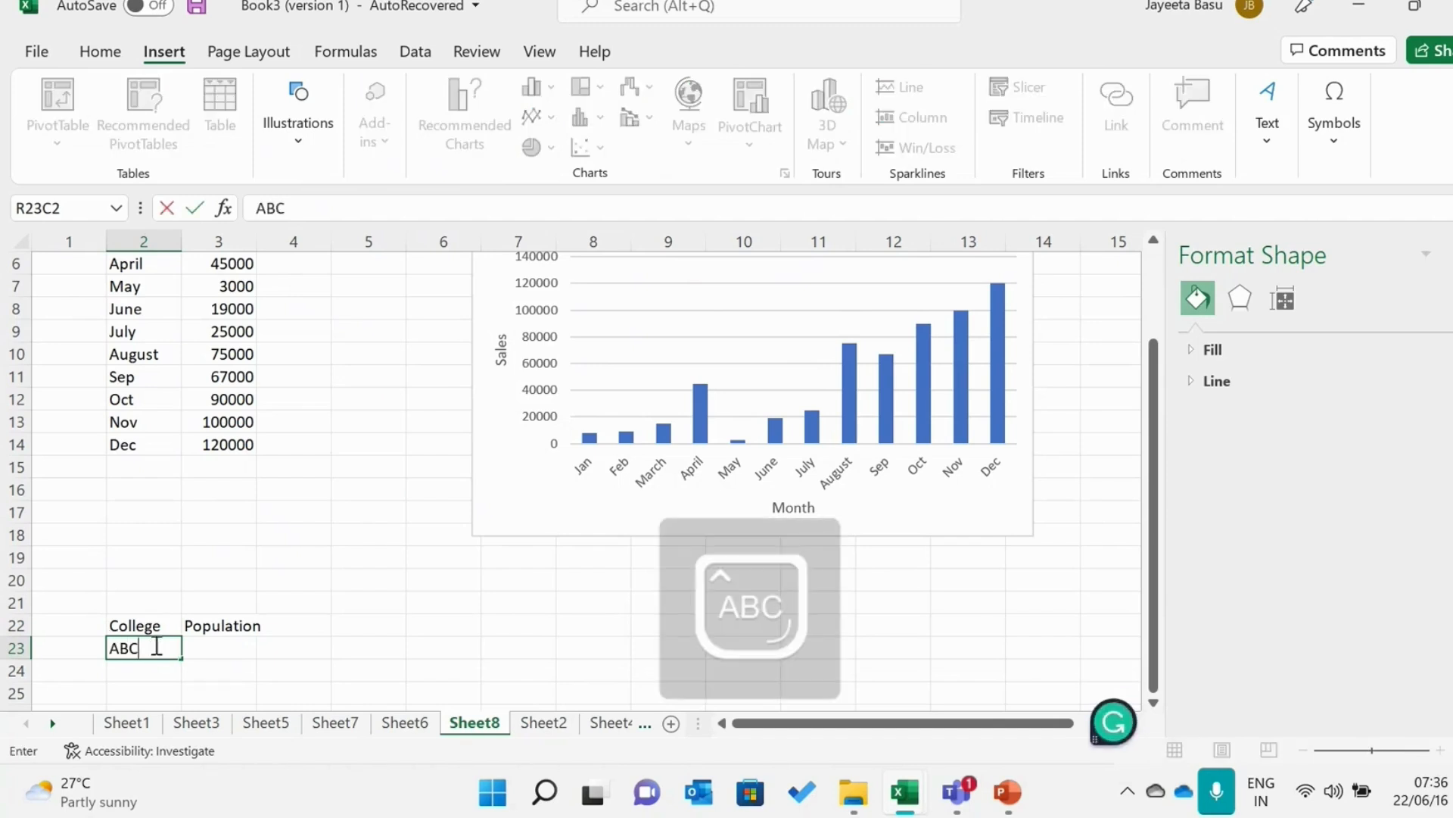
{"action": "key", "text": "Tab"}
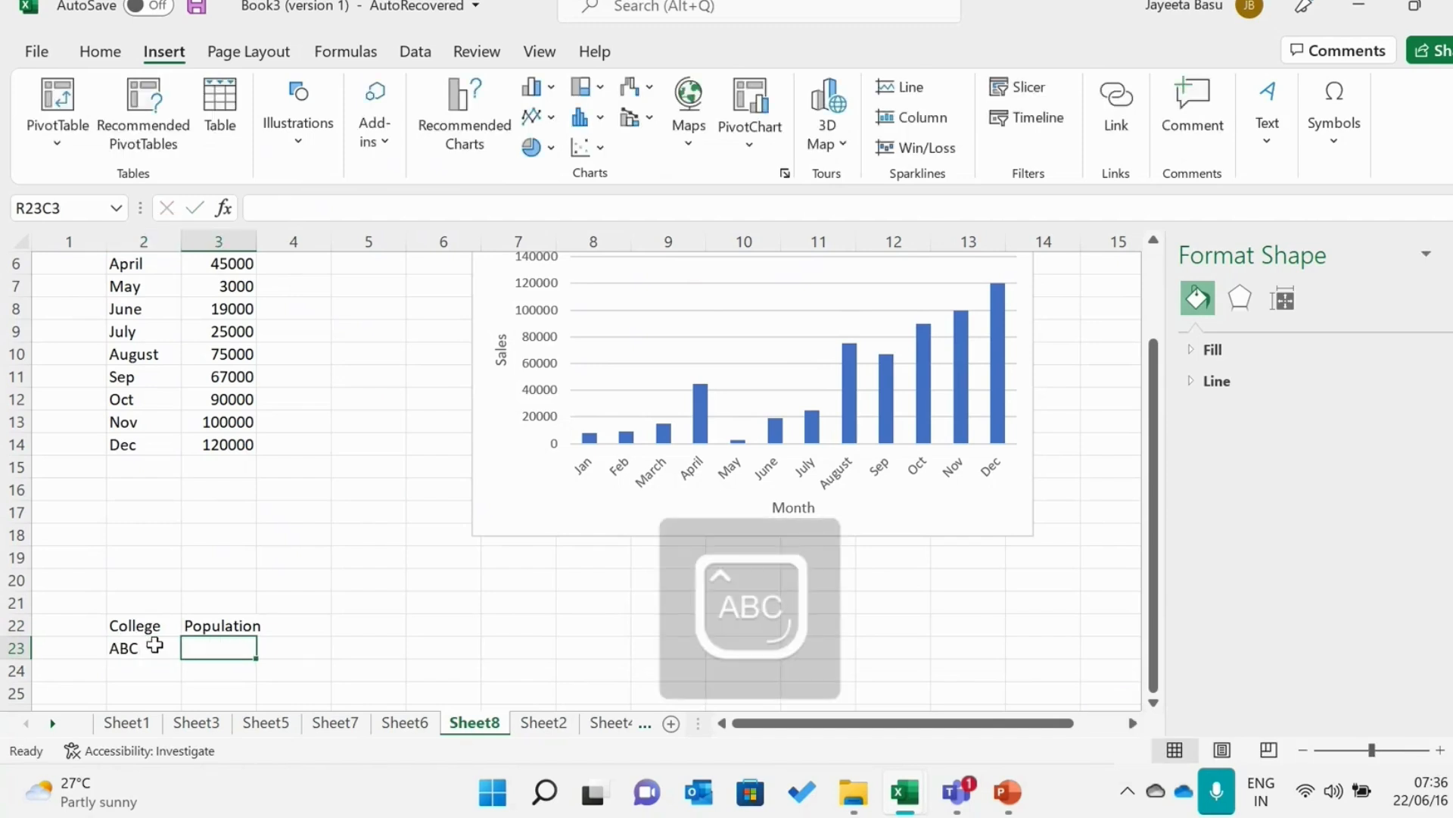
{"action": "type", "text": "45%"}
{"action": "key", "text": "Return"}
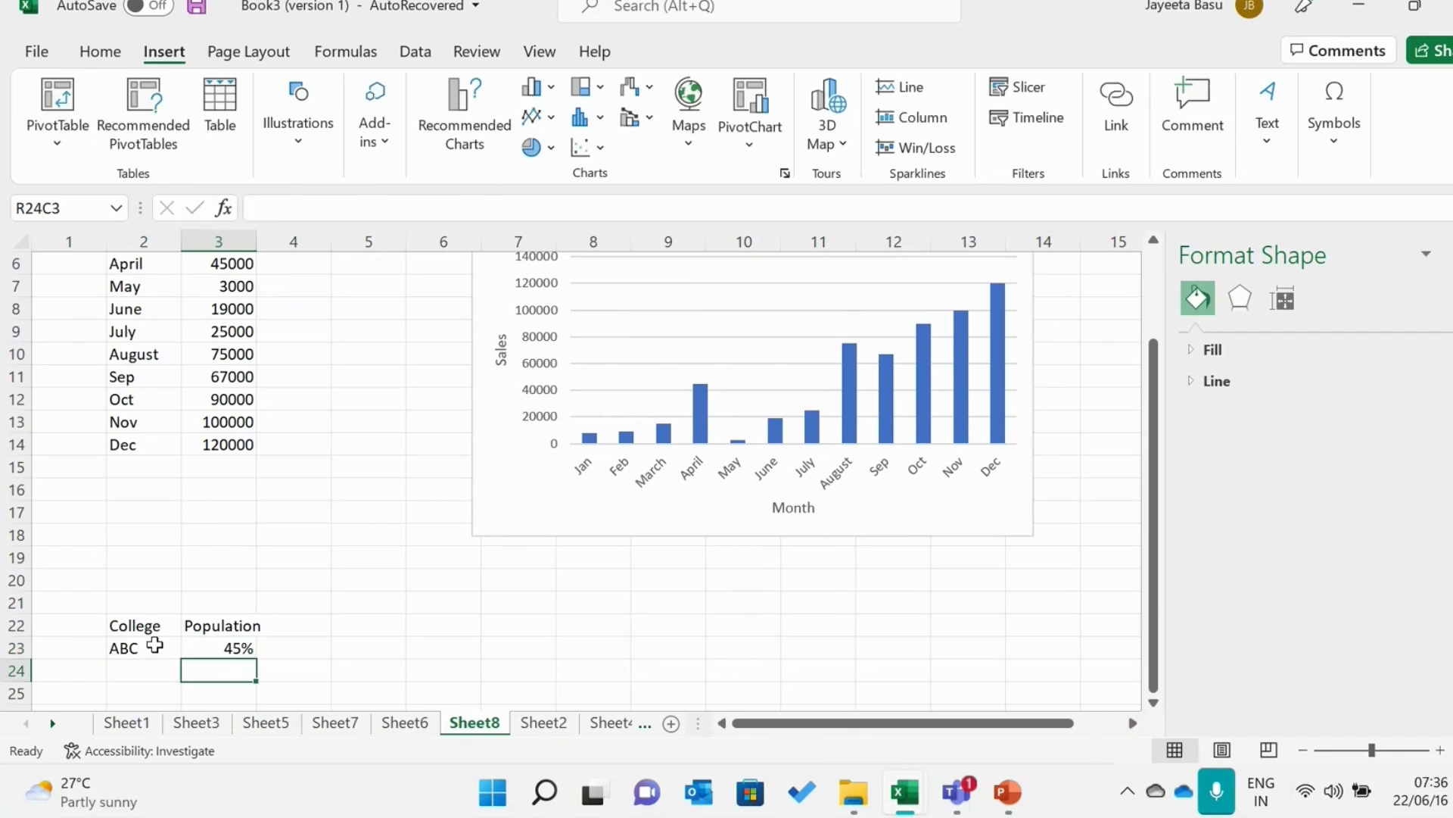
Add college "DEF" with a population of 90% in row 24
{"action": "key", "text": "Left"}
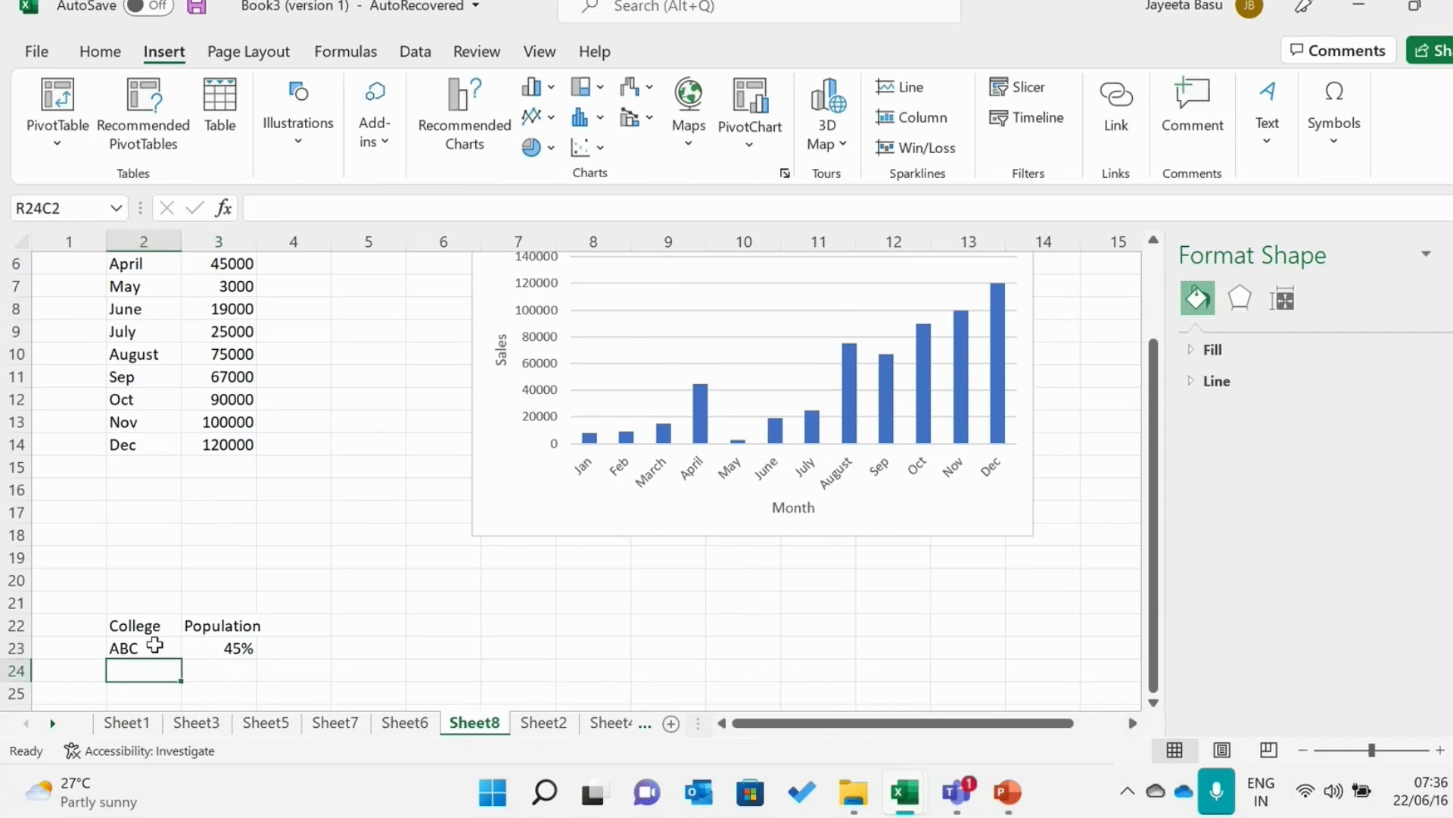
{"action": "type", "text": "DEF"}
{"action": "key", "text": "Tab"}
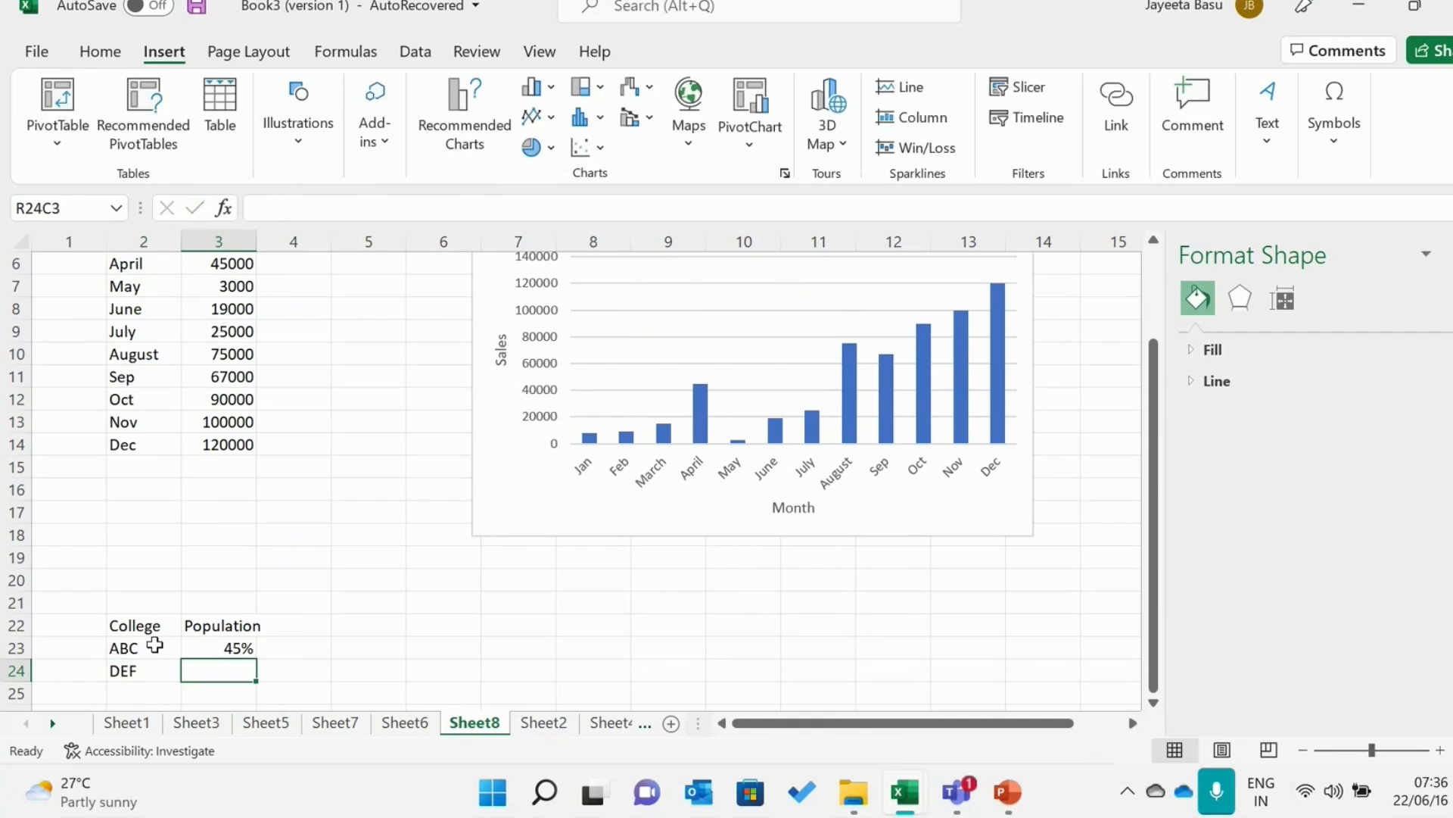
{"action": "type", "text": "90%"}
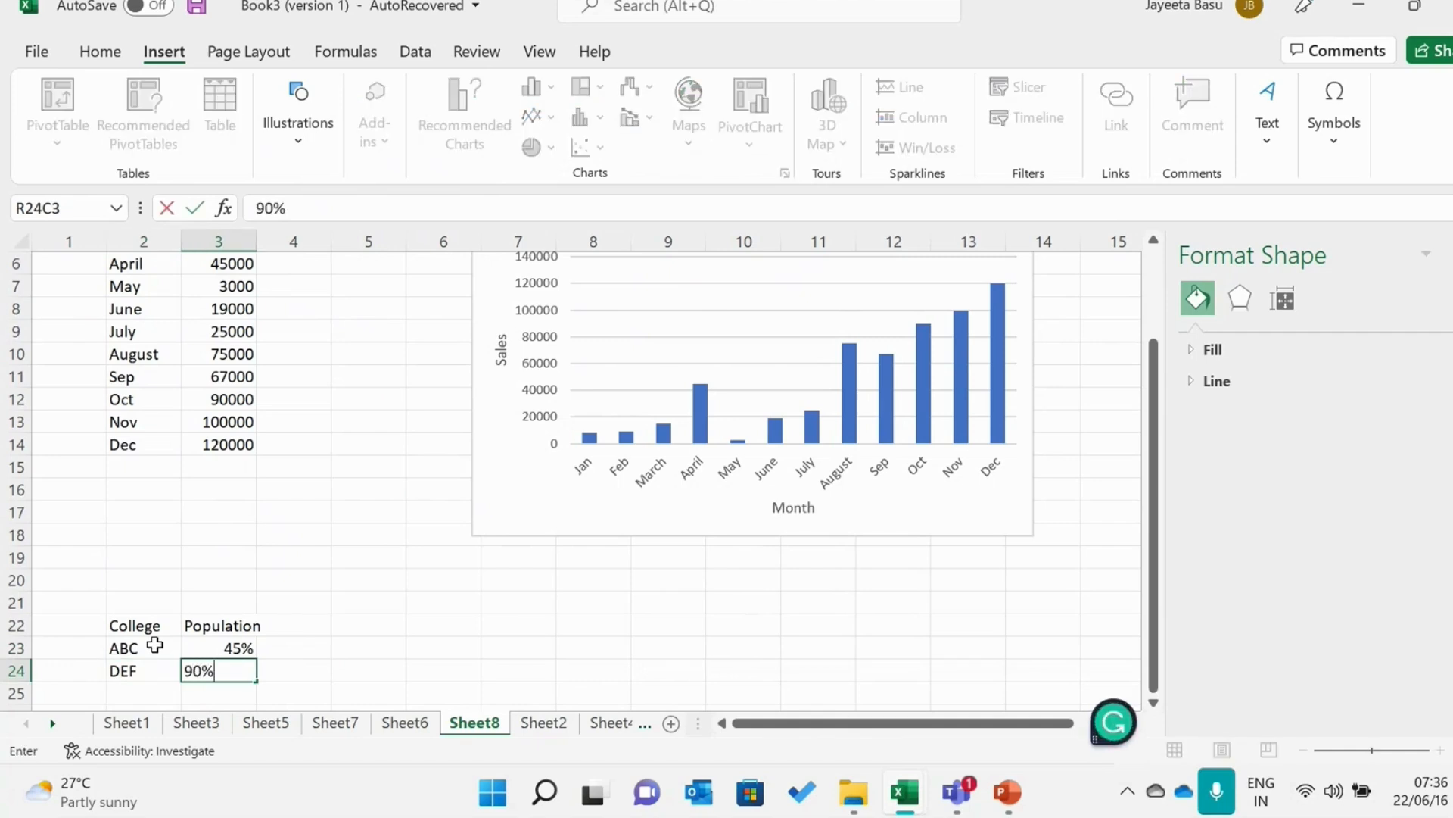
{"action": "key", "text": "Return"}
Add college "POI" with a population of 10% in row 25
{"action": "key", "text": "Left"}
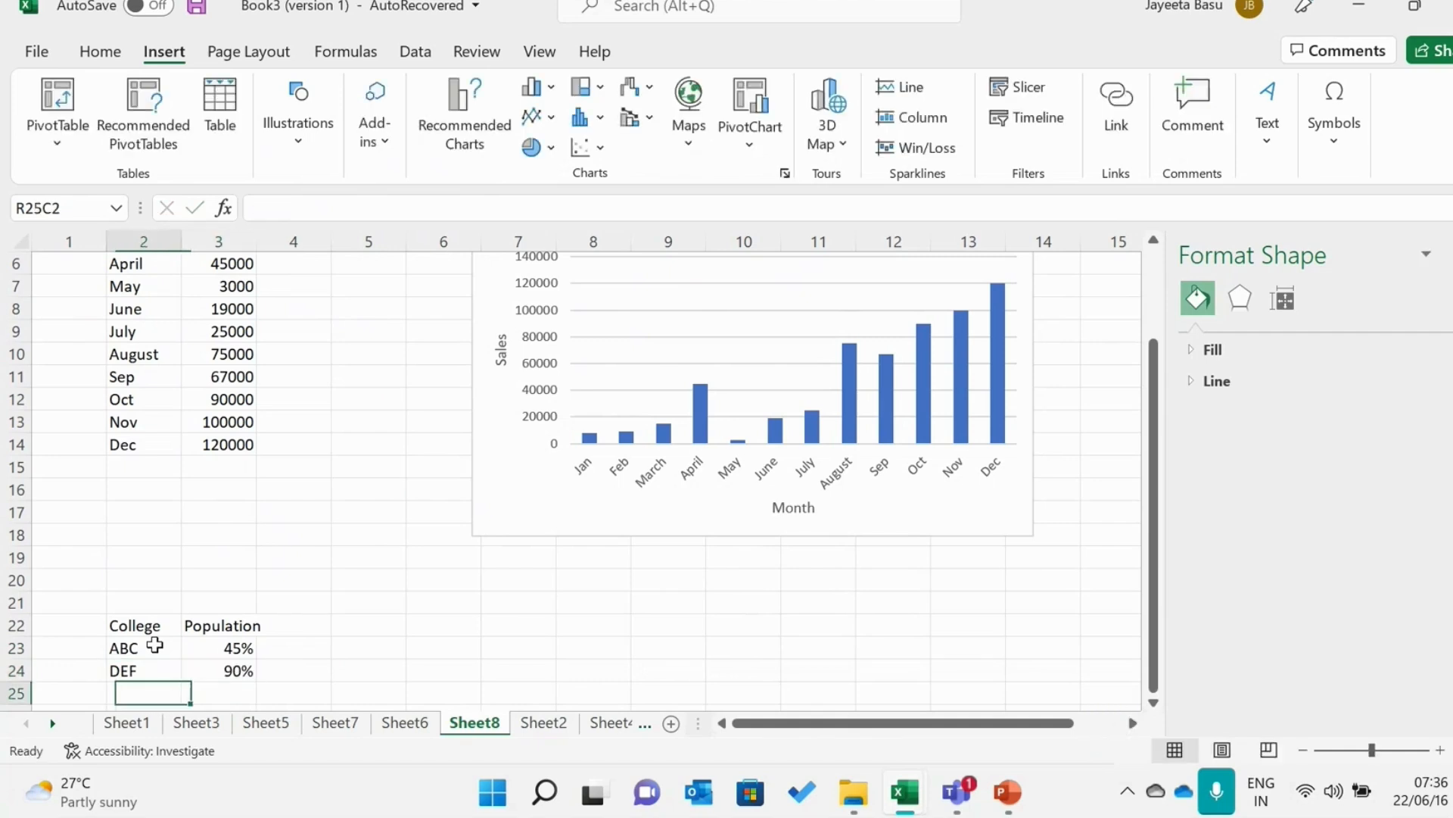
{"action": "type", "text": "POI"}
{"action": "key", "text": "Tab"}
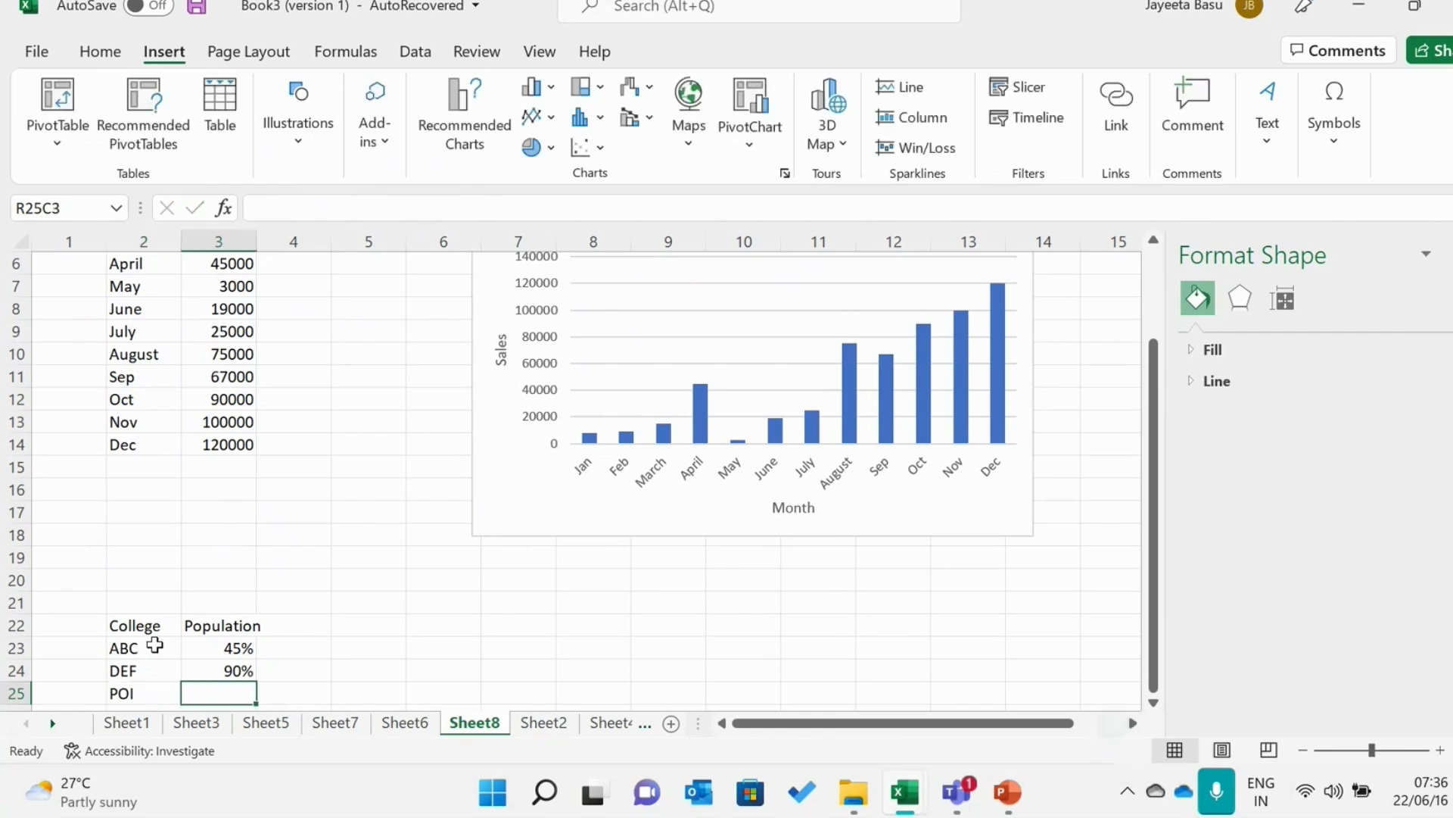
{"action": "type", "text": "78%"}
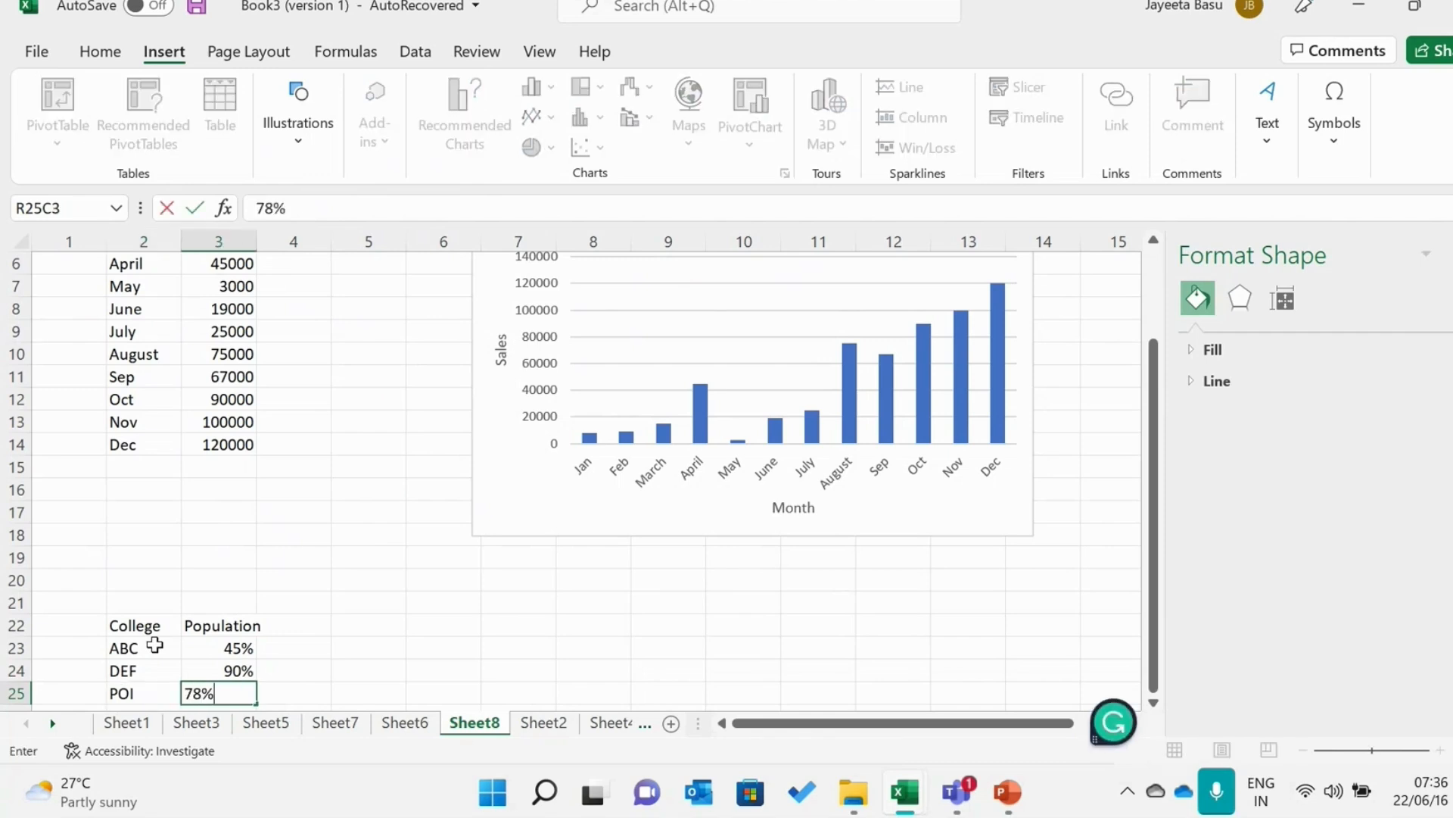
{"action": "key", "text": "BackSpace"}
{"action": "key", "text": "BackSpace"}
{"action": "key", "text": "BackSpace"}
{"action": "type", "text": "34"}
{"action": "key", "text": "BackSpace"}
{"action": "key", "text": "BackSpace"}
{"action": "type", "text": "10%"}
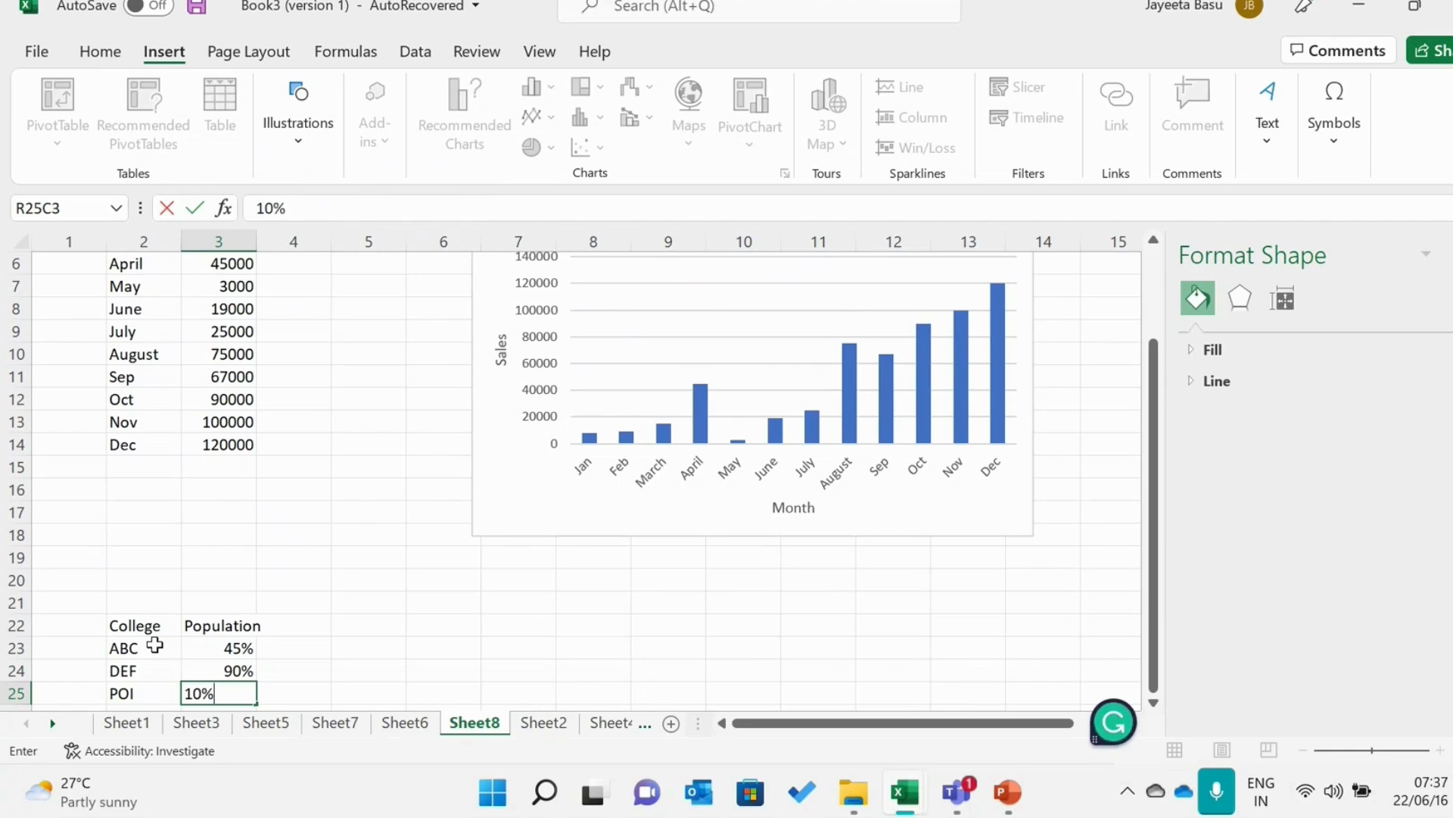
Change the population of college DEF to 9%
{"action": "double_click", "coordinate": [227, 671]}
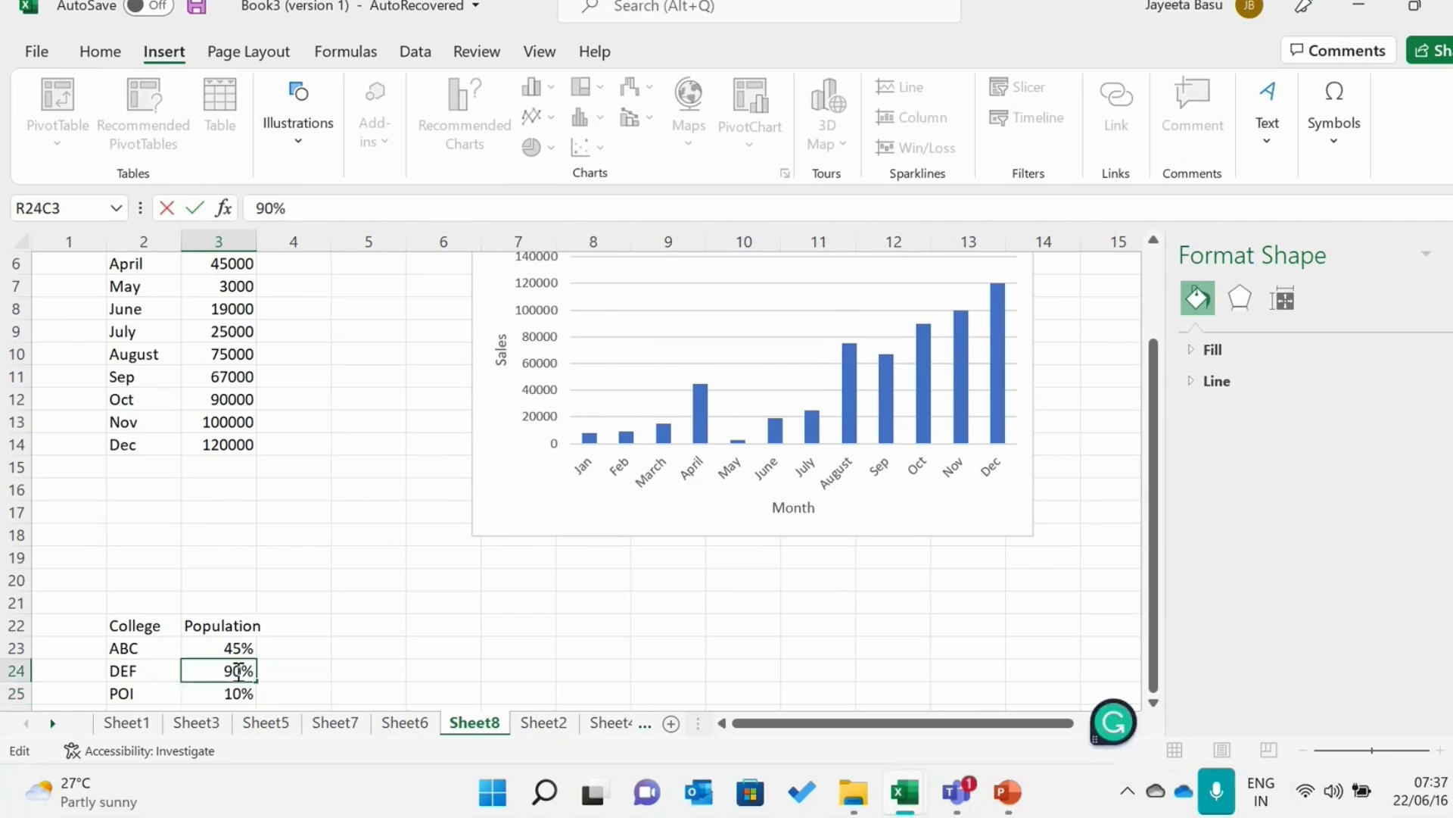
{"action": "key", "text": "BackSpace"}
{"action": "left_click", "coordinate": [121, 693]}
Add college "TYS" with a population of 15% in row 26
{"action": "key", "text": "Return"}
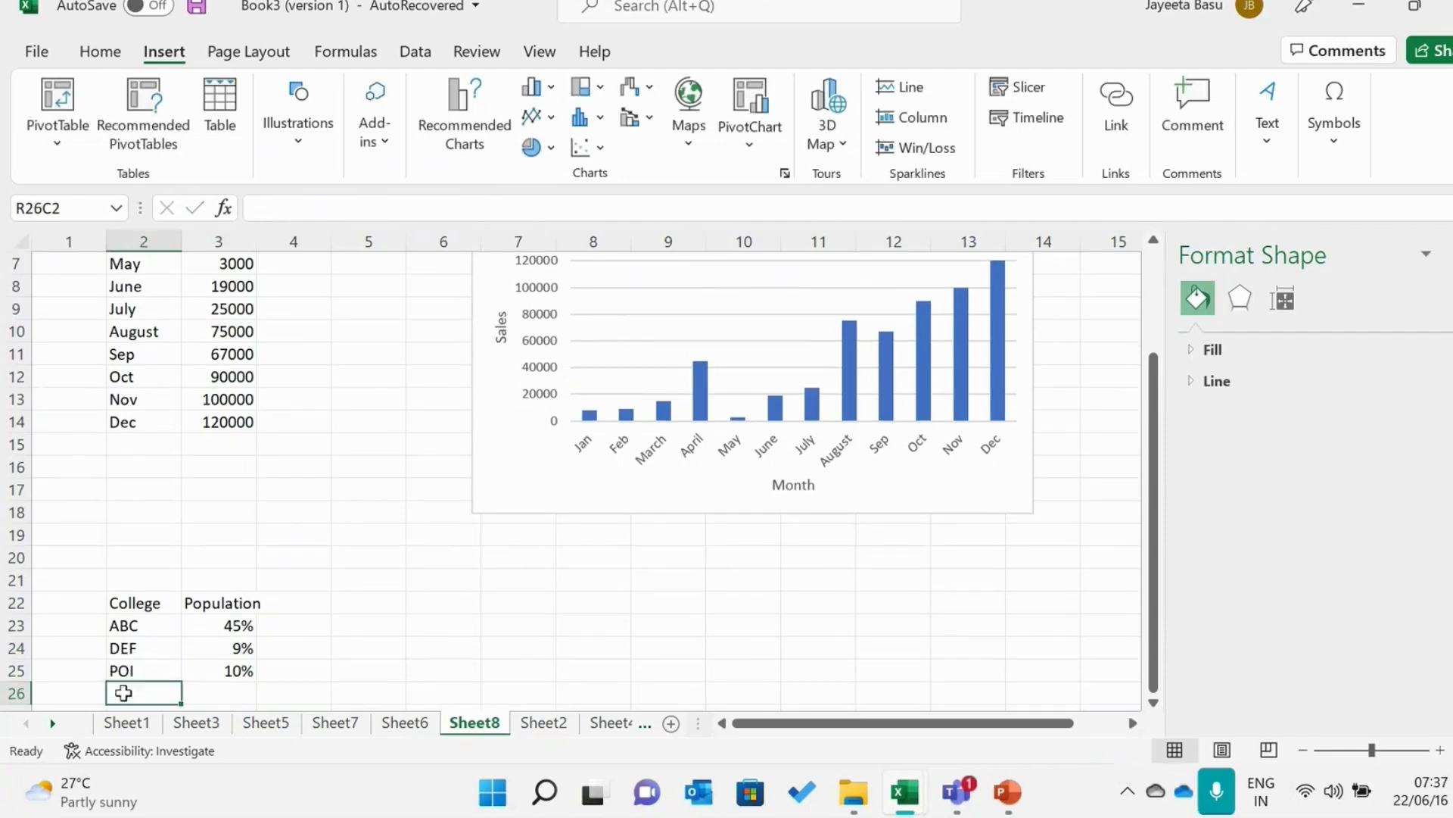
{"action": "type", "text": "Y"}
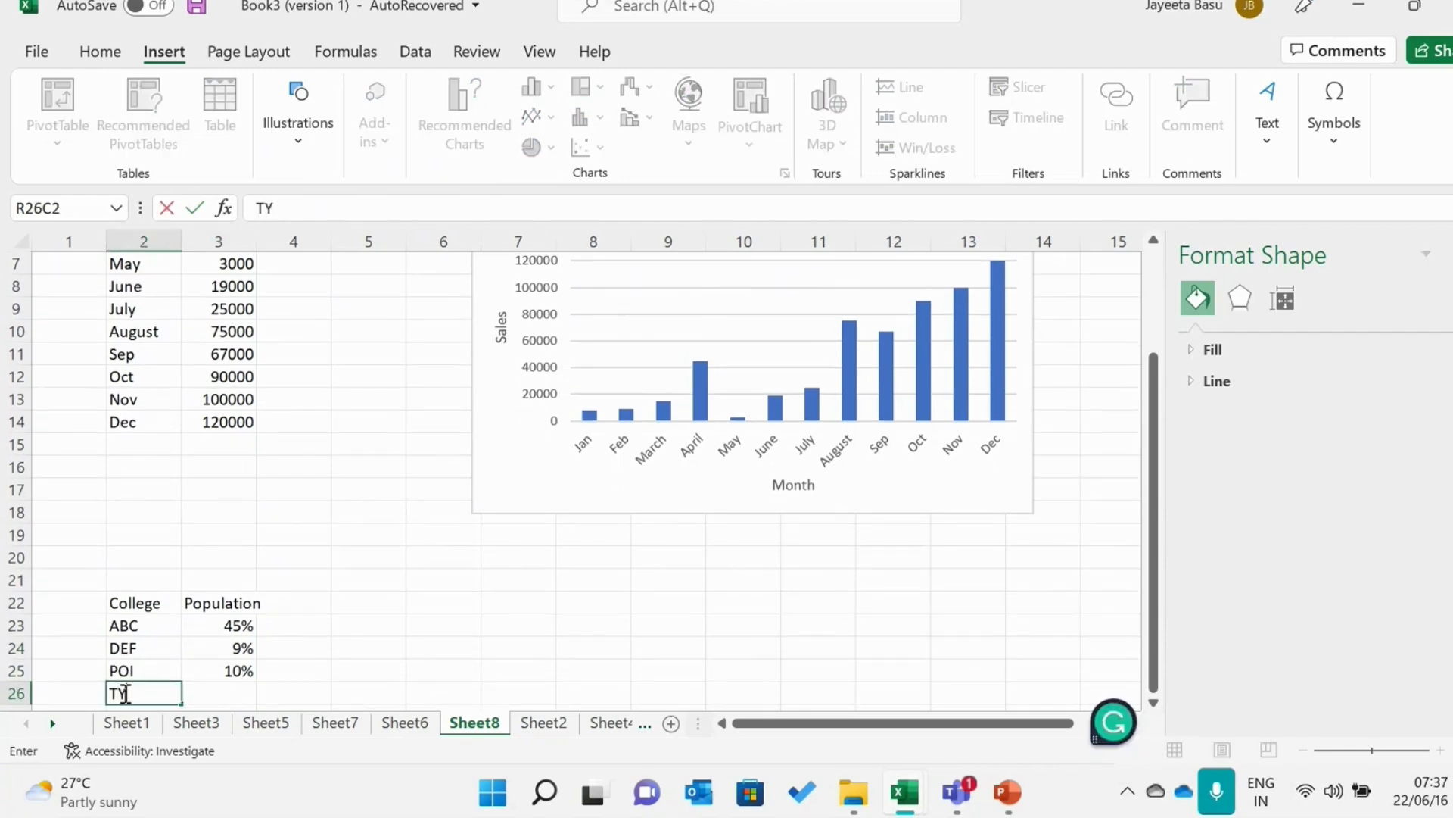
{"action": "type", "text": "S"}
{"action": "left_click", "coordinate": [246, 687]}
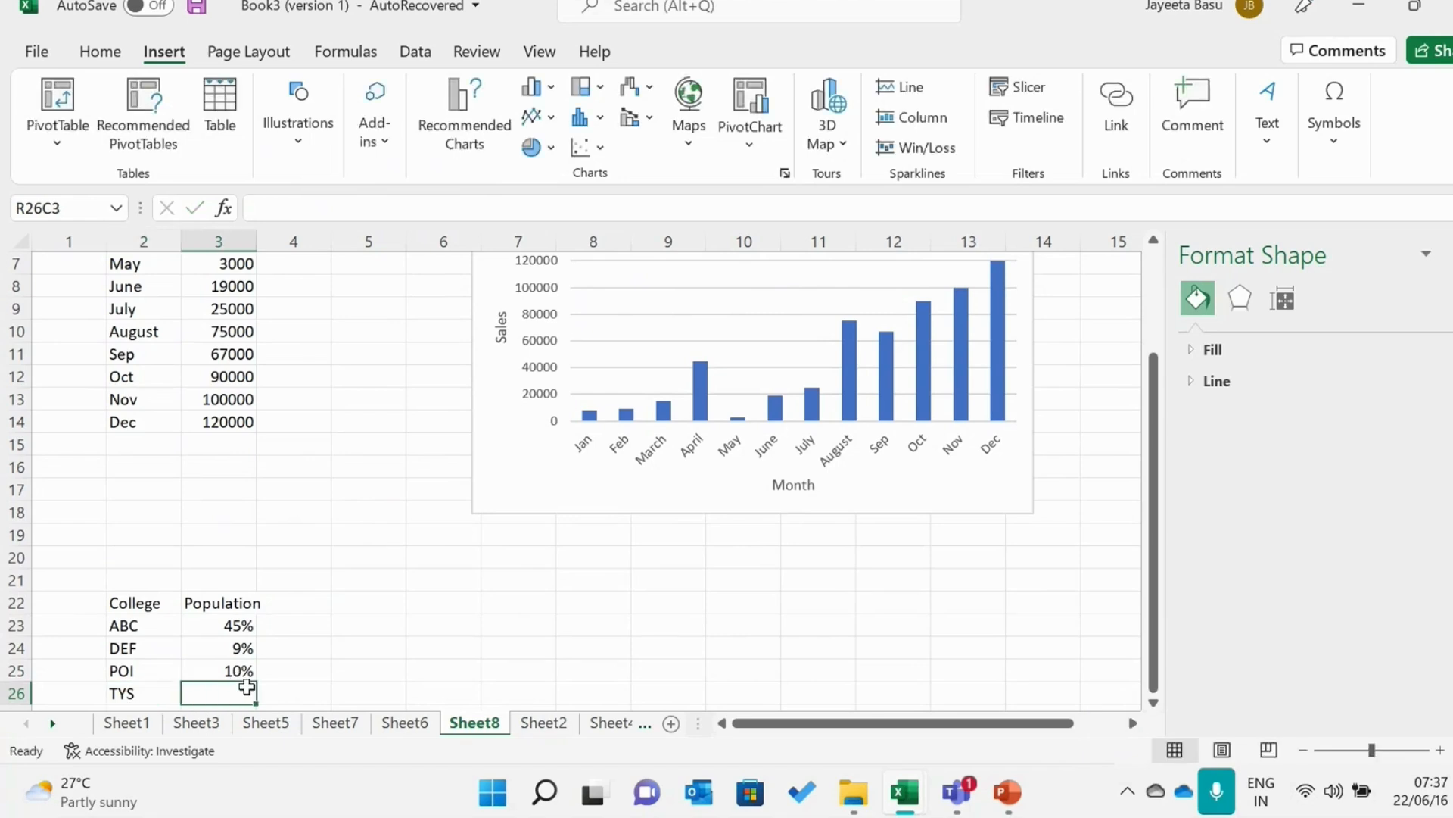
{"action": "type", "text": "15%"}
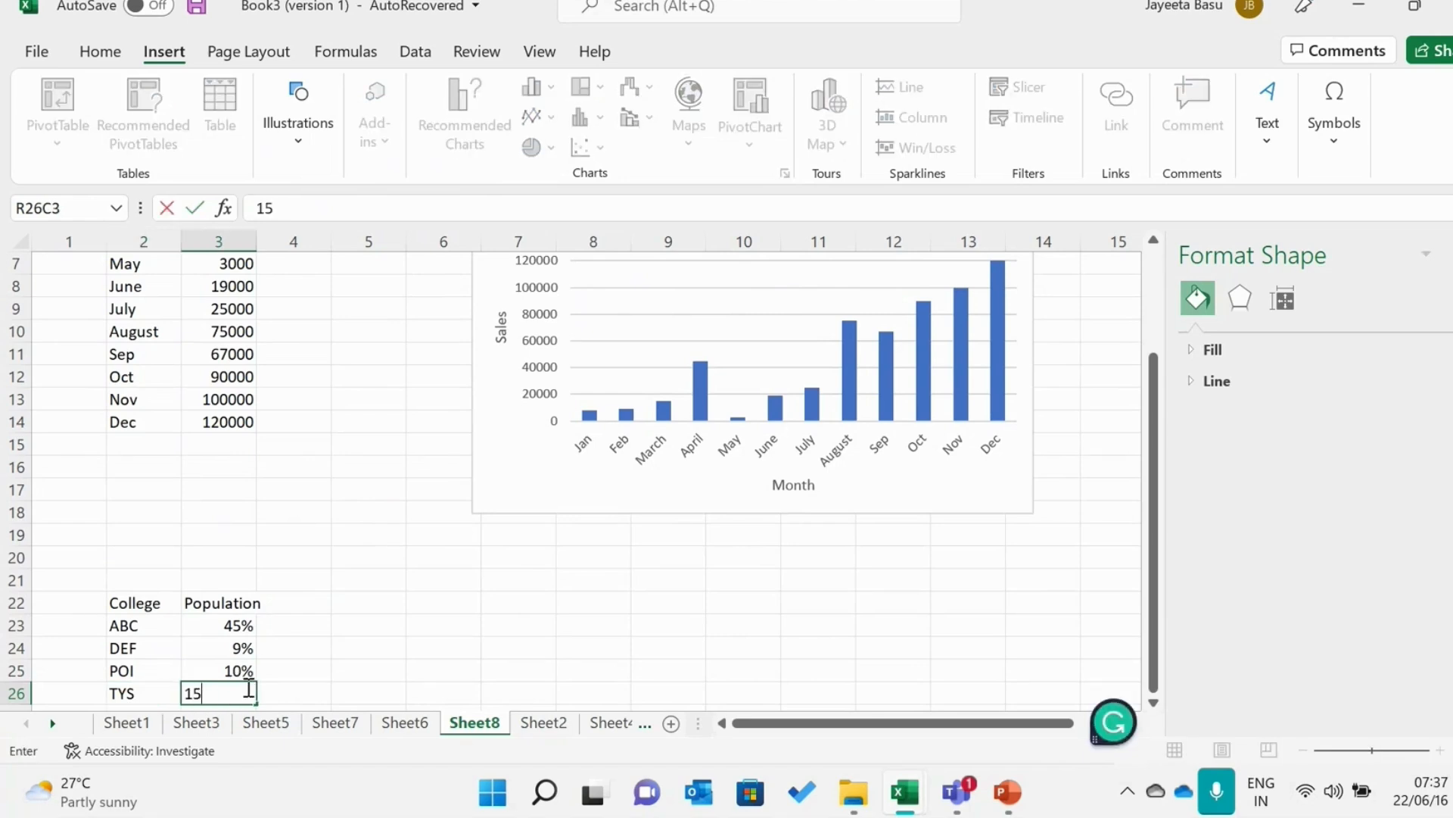
Insert a 2-D pie chart from the College and Population table in rows 22 to 26
{"action": "left_click", "coordinate": [137, 596]}
{"action": "left_click_drag", "start_coordinate": [137, 595], "coordinate": [223, 689]}
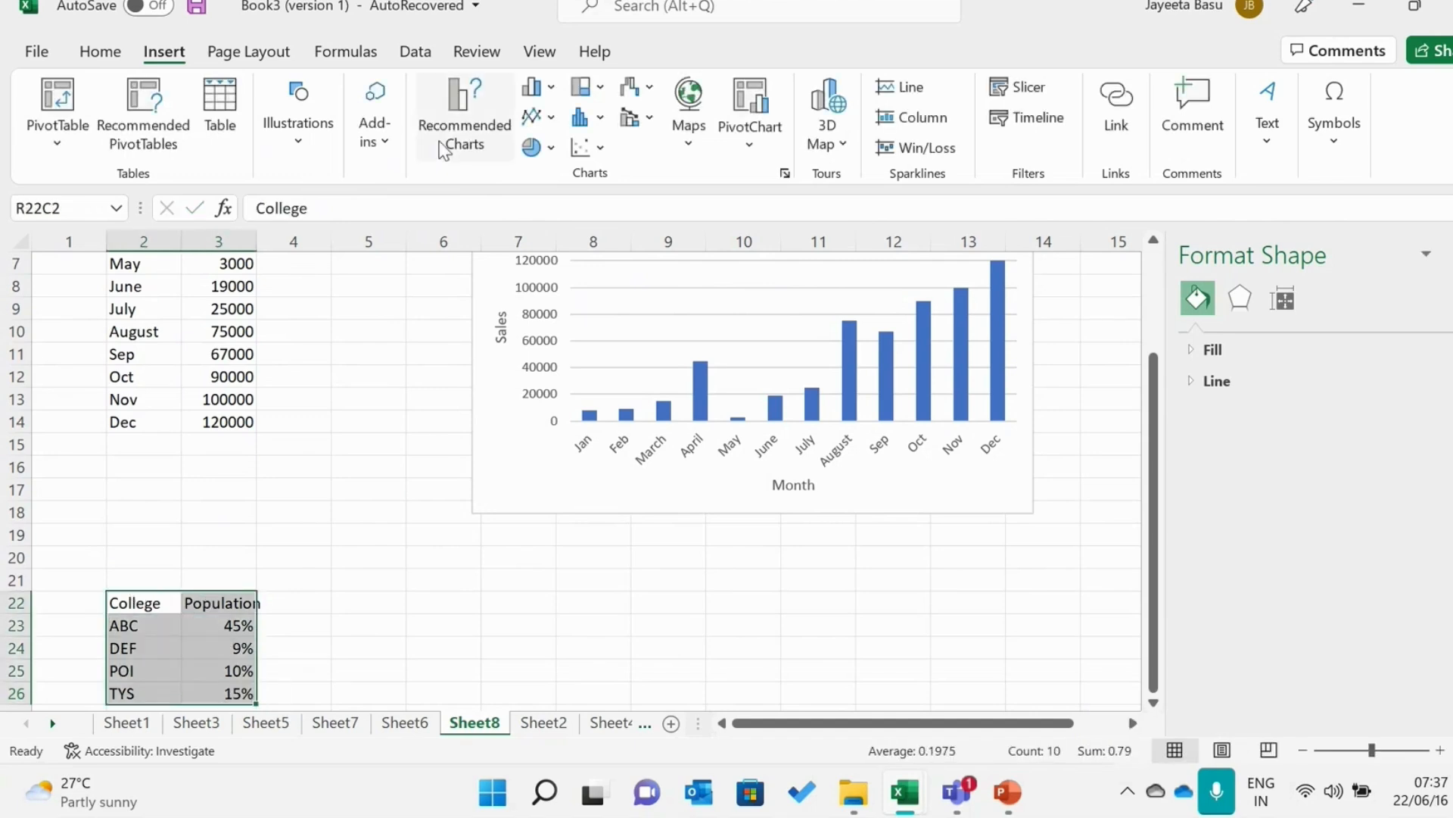
{"action": "left_click", "coordinate": [529, 149]}
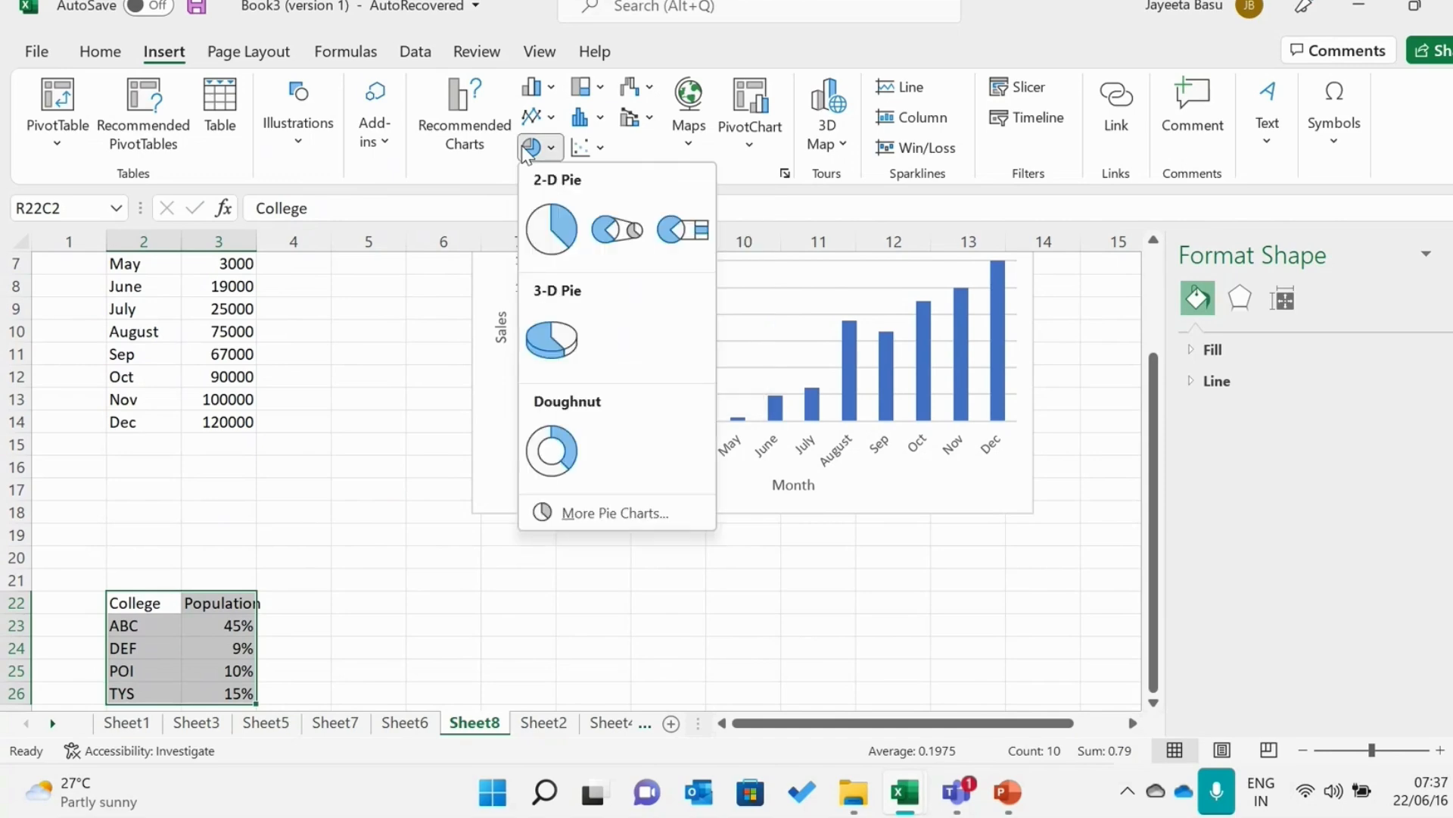
{"action": "left_click", "coordinate": [550, 222]}
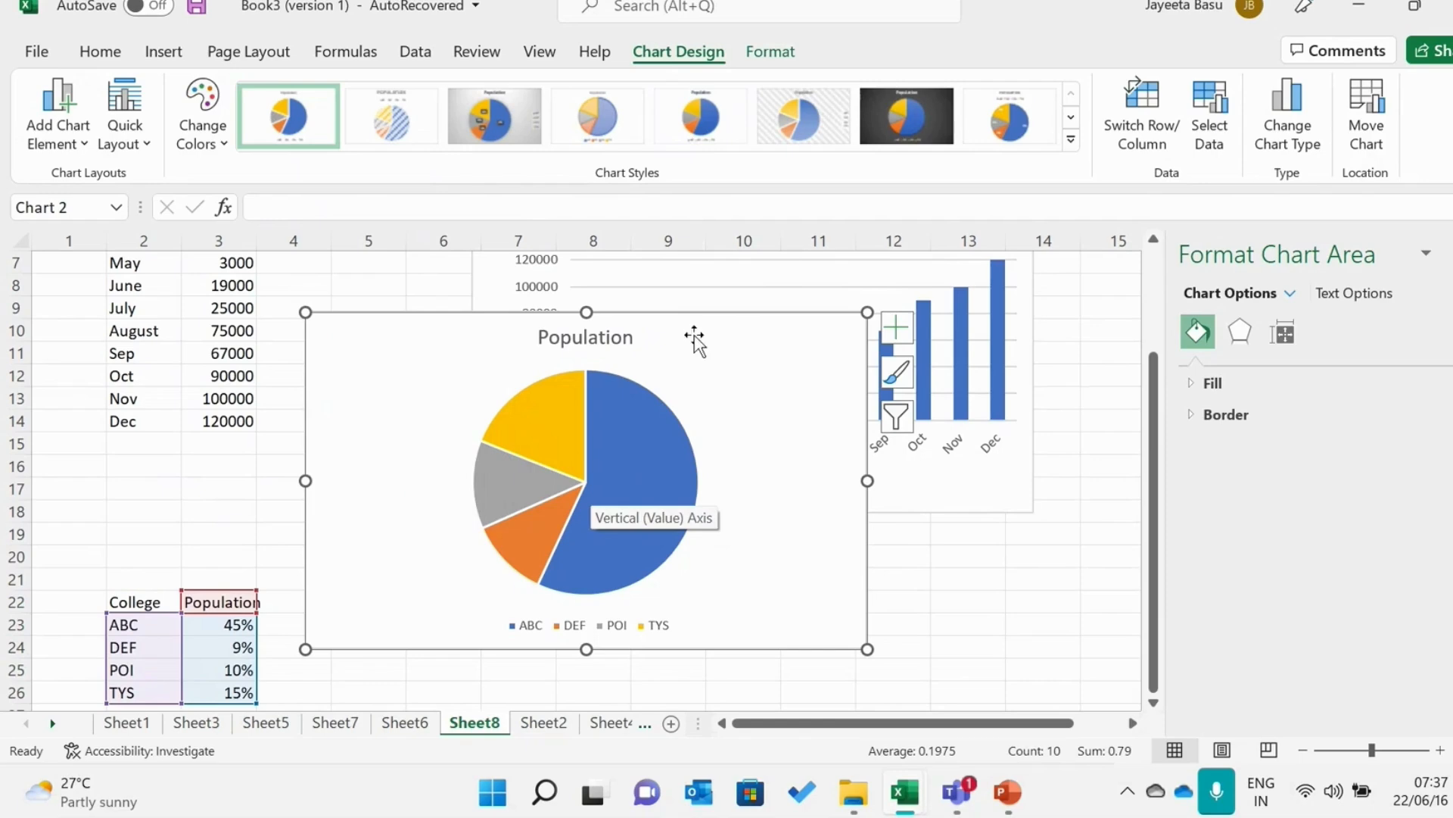
{"action": "mouse_move", "coordinate": [540, 440]}
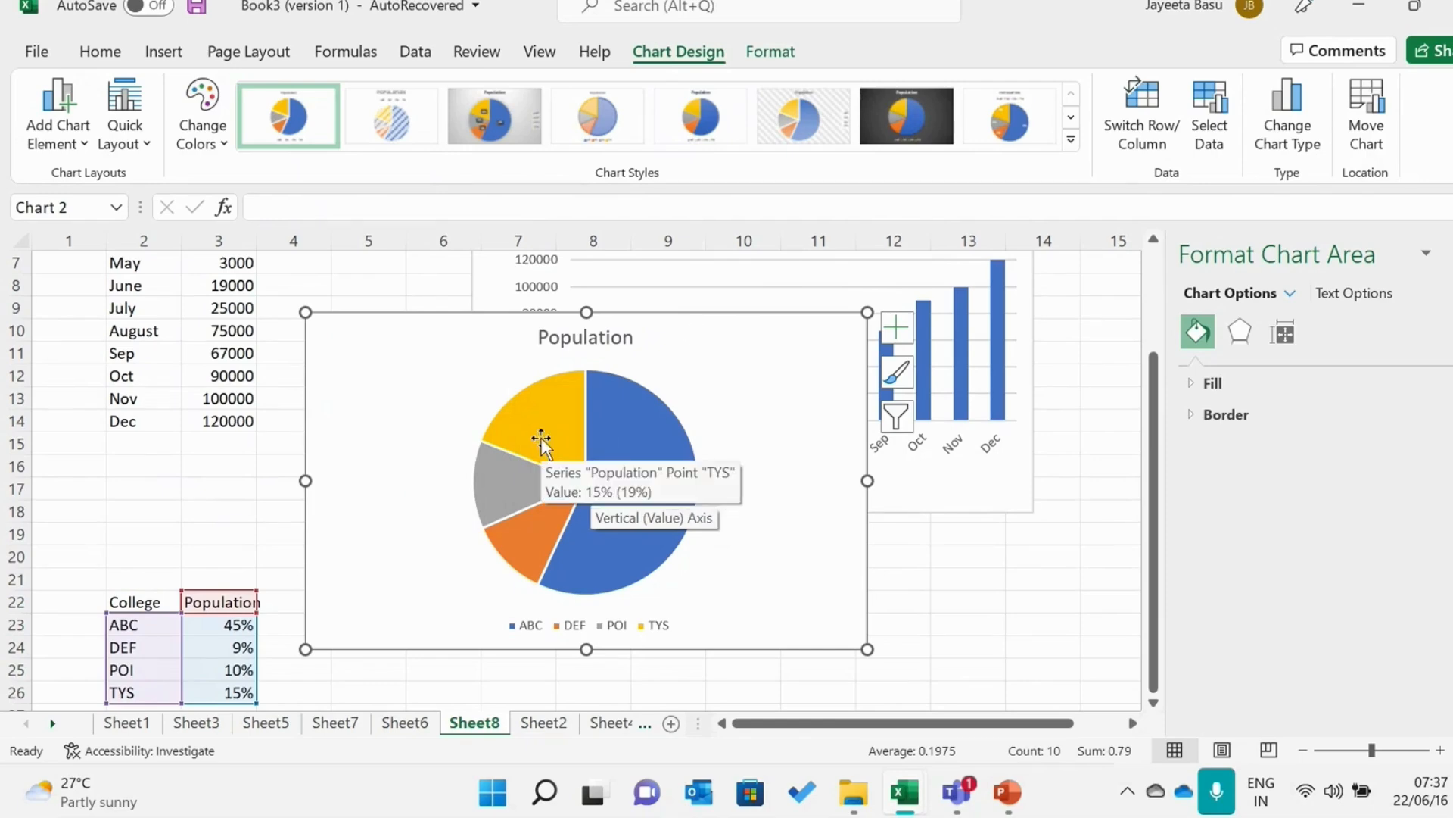
{"action": "mouse_move", "coordinate": [497, 490]}
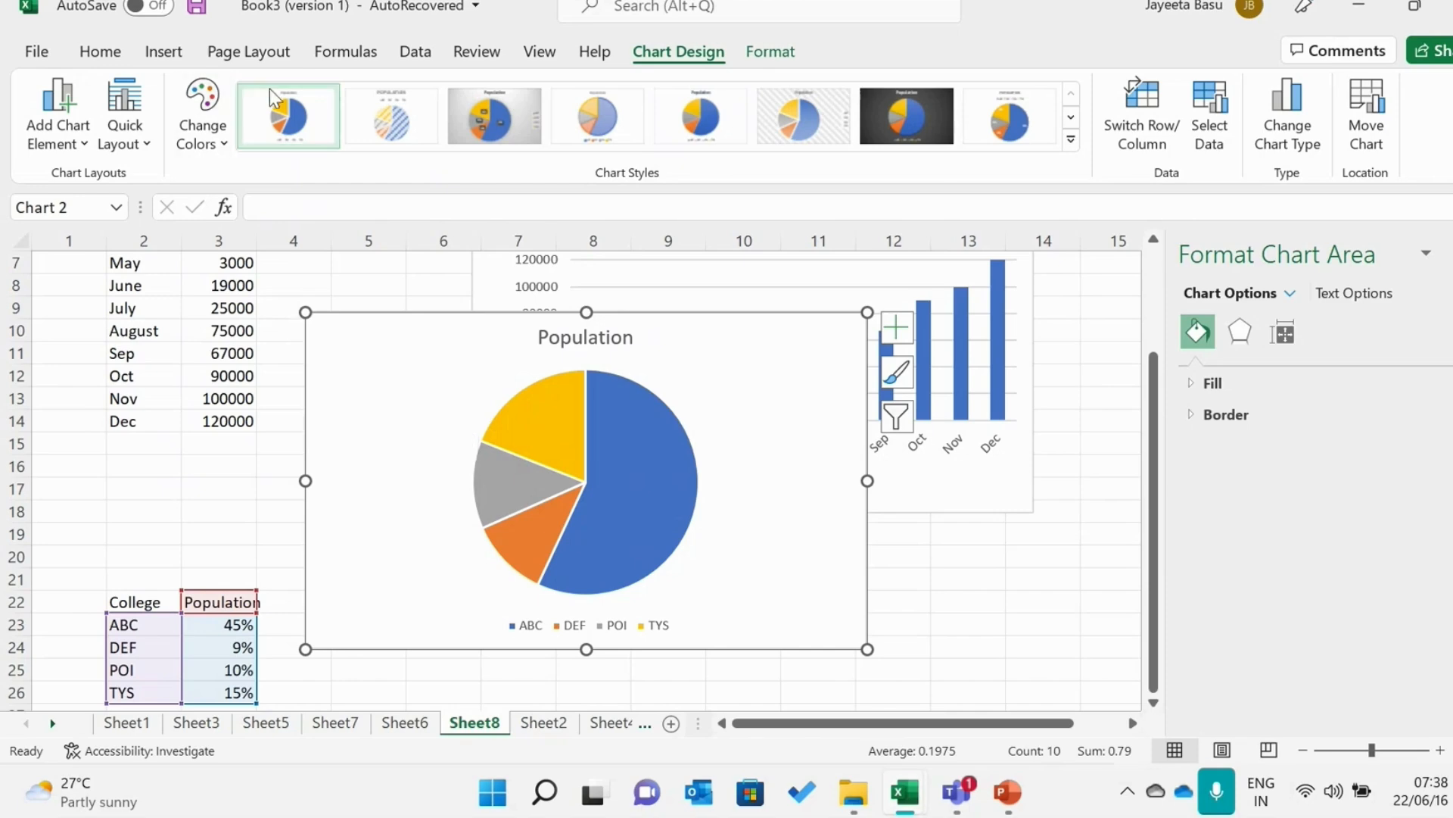
Look over the hierarchy chart types available for insertion
{"action": "left_click", "coordinate": [193, 62]}
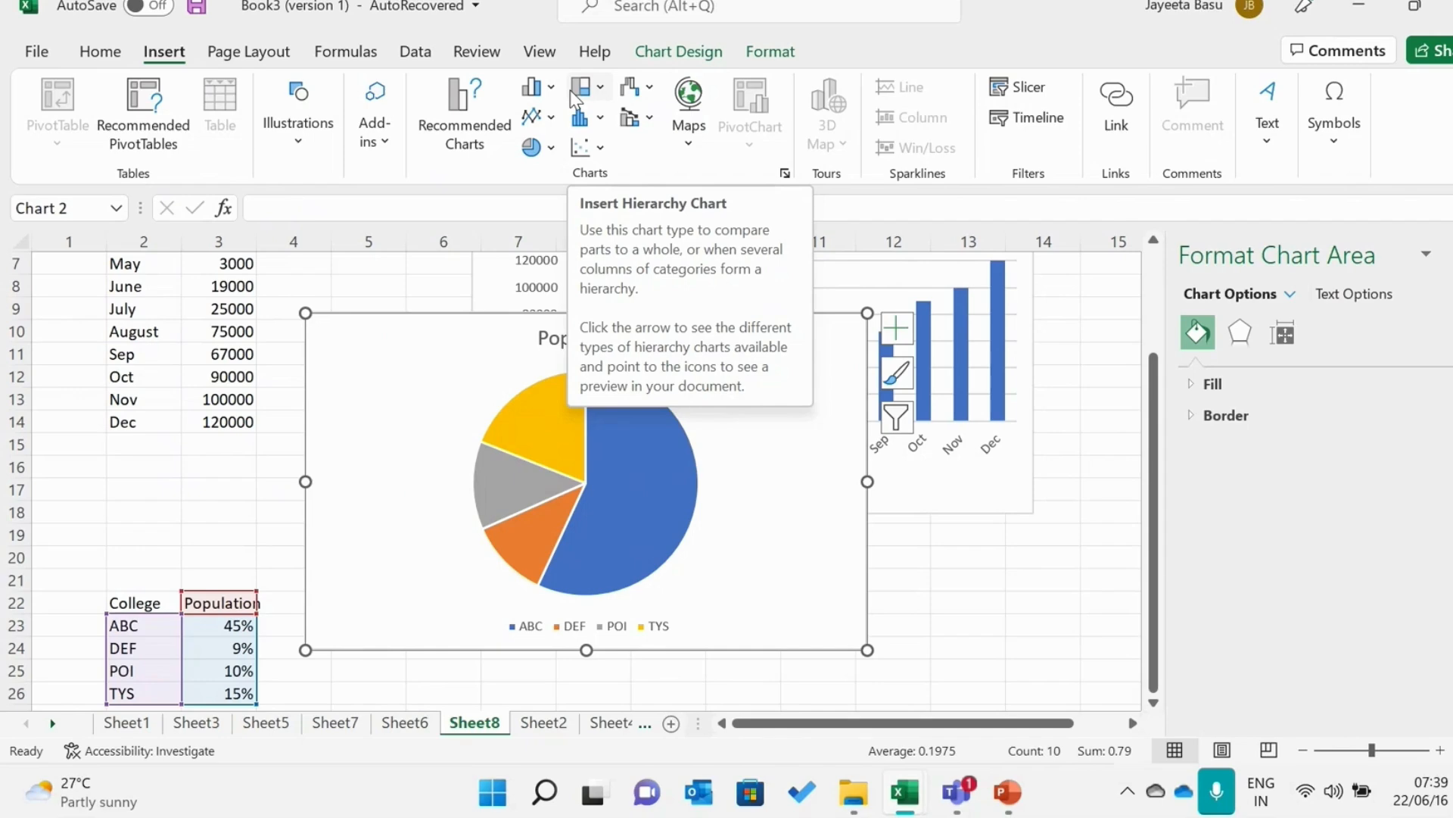
{"action": "left_click", "coordinate": [599, 89]}
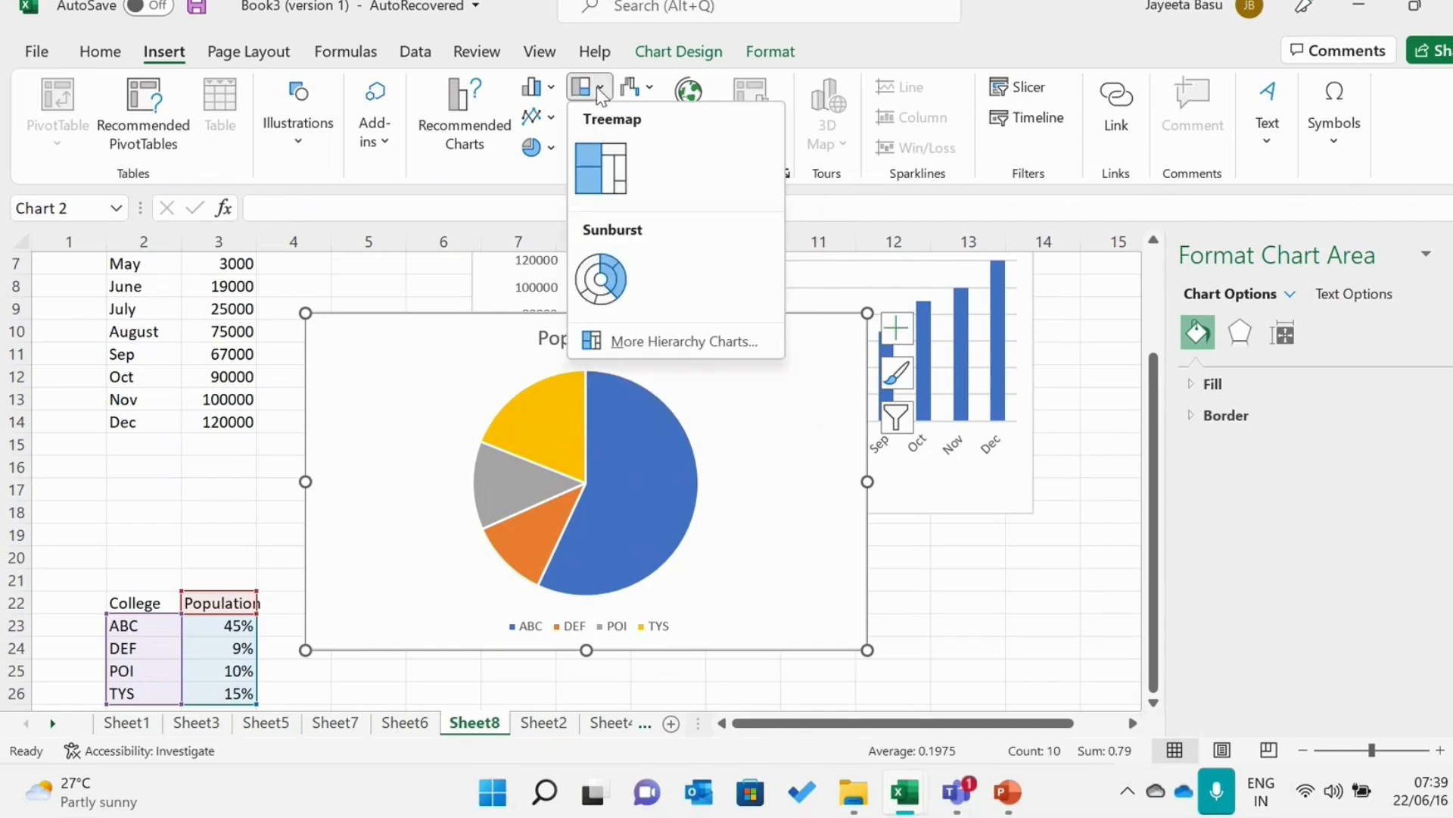
{"action": "left_click", "coordinate": [569, 89]}
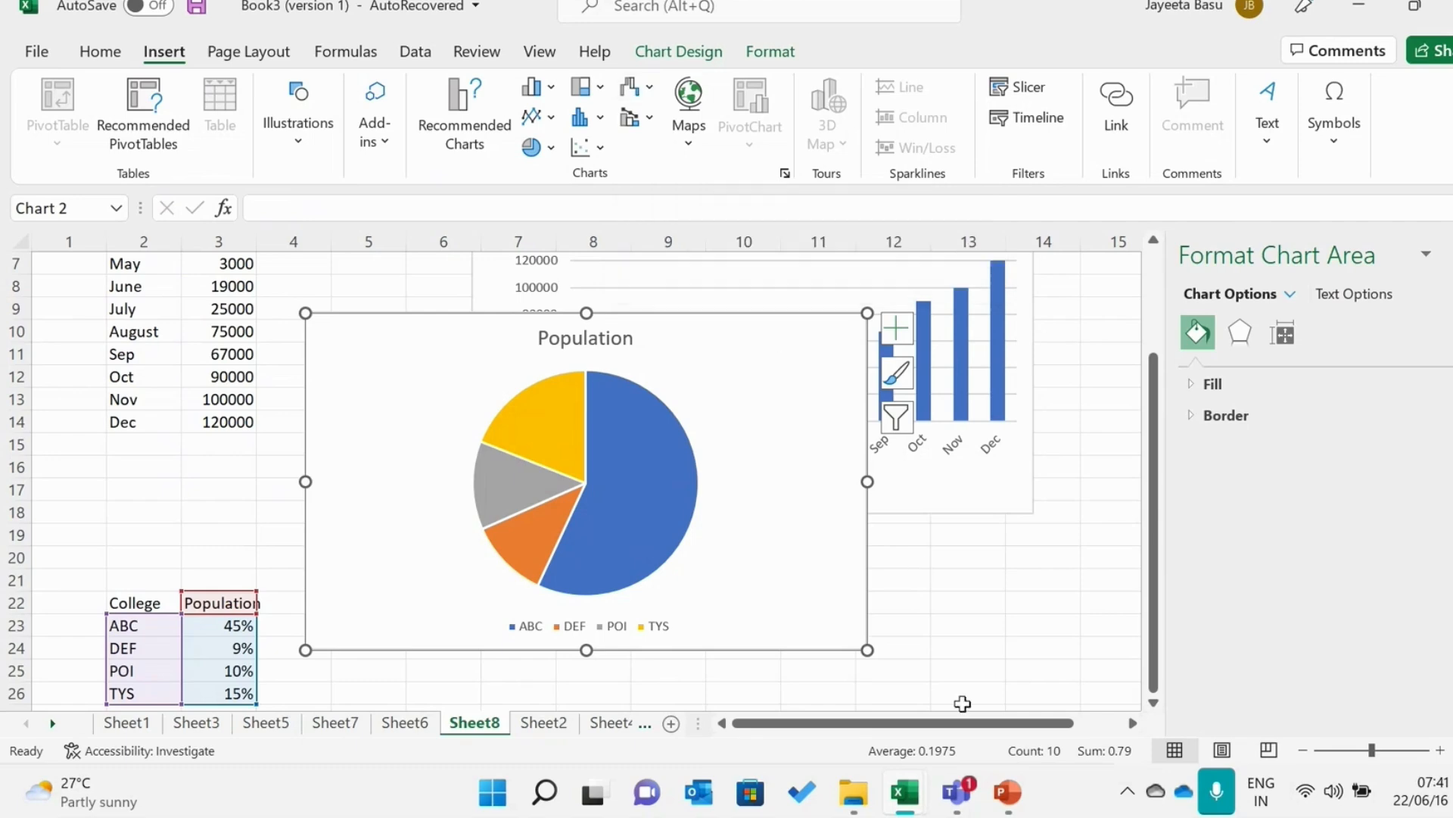
Switch to PowerPoint, present slide 4 on Recommended Charts as a slide show, and return to the Book3 workbook in Excel
{"action": "left_click", "coordinate": [1002, 801]}
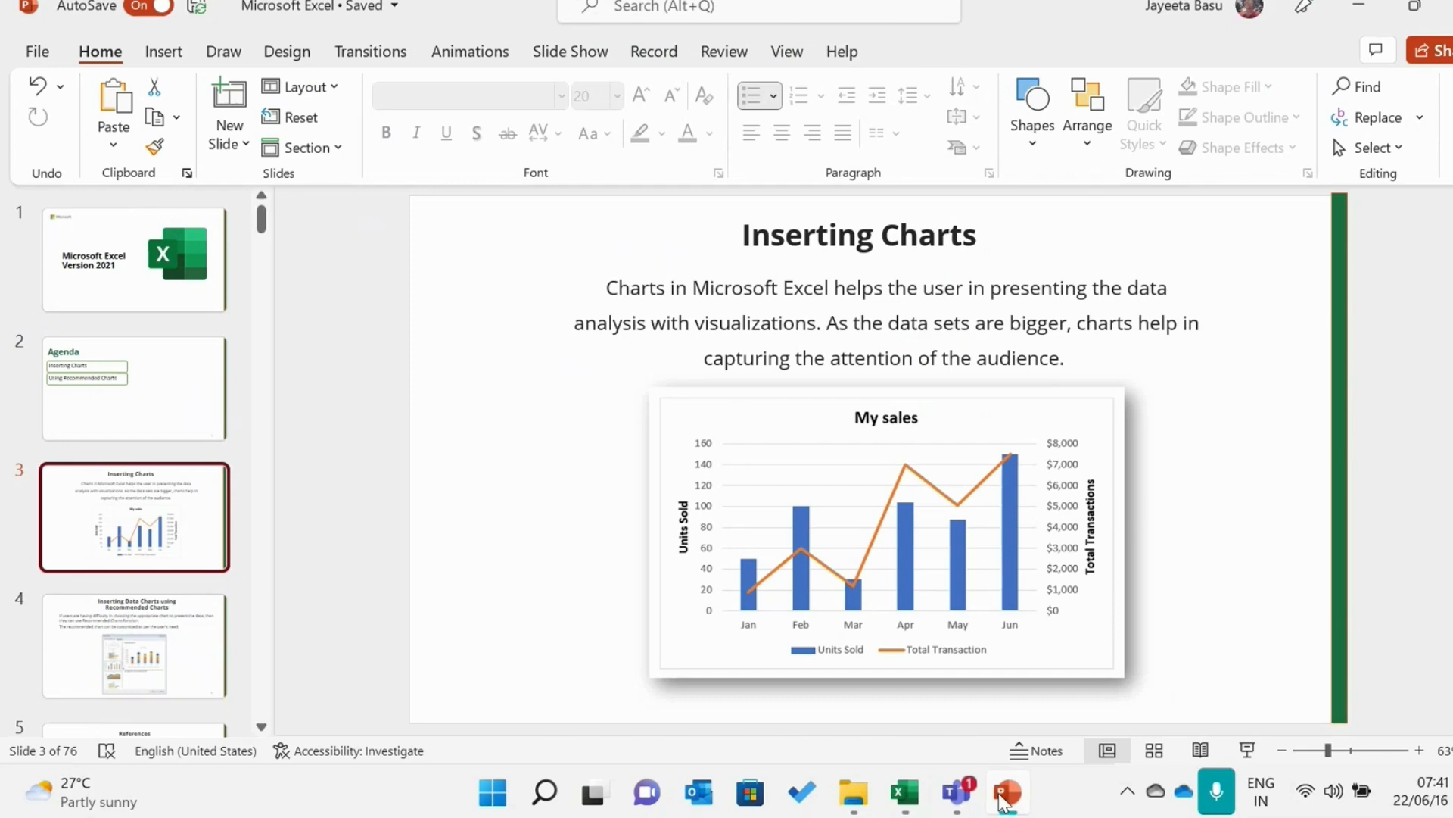
{"action": "left_click", "coordinate": [199, 644]}
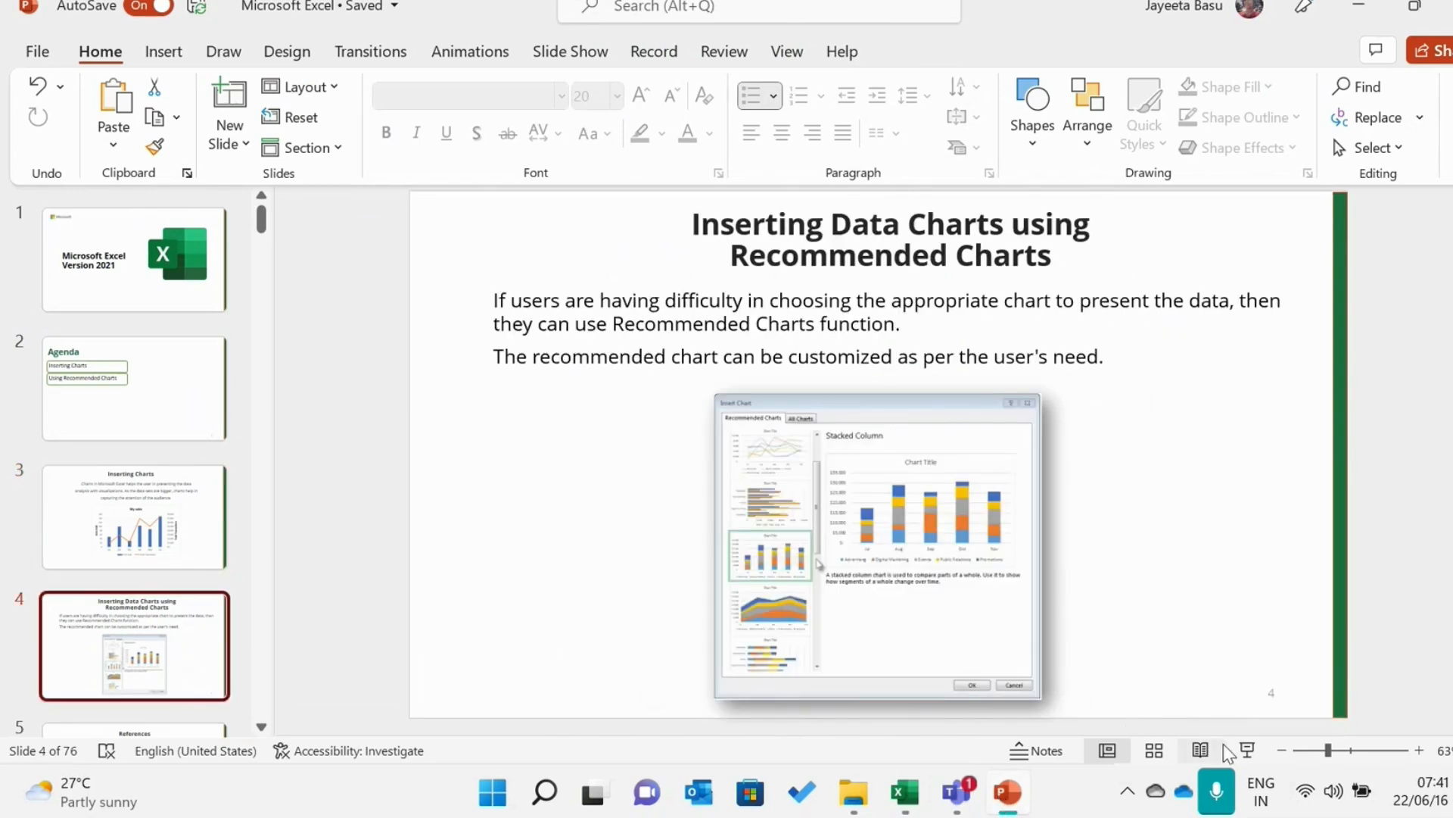
{"action": "left_click", "coordinate": [1249, 749]}
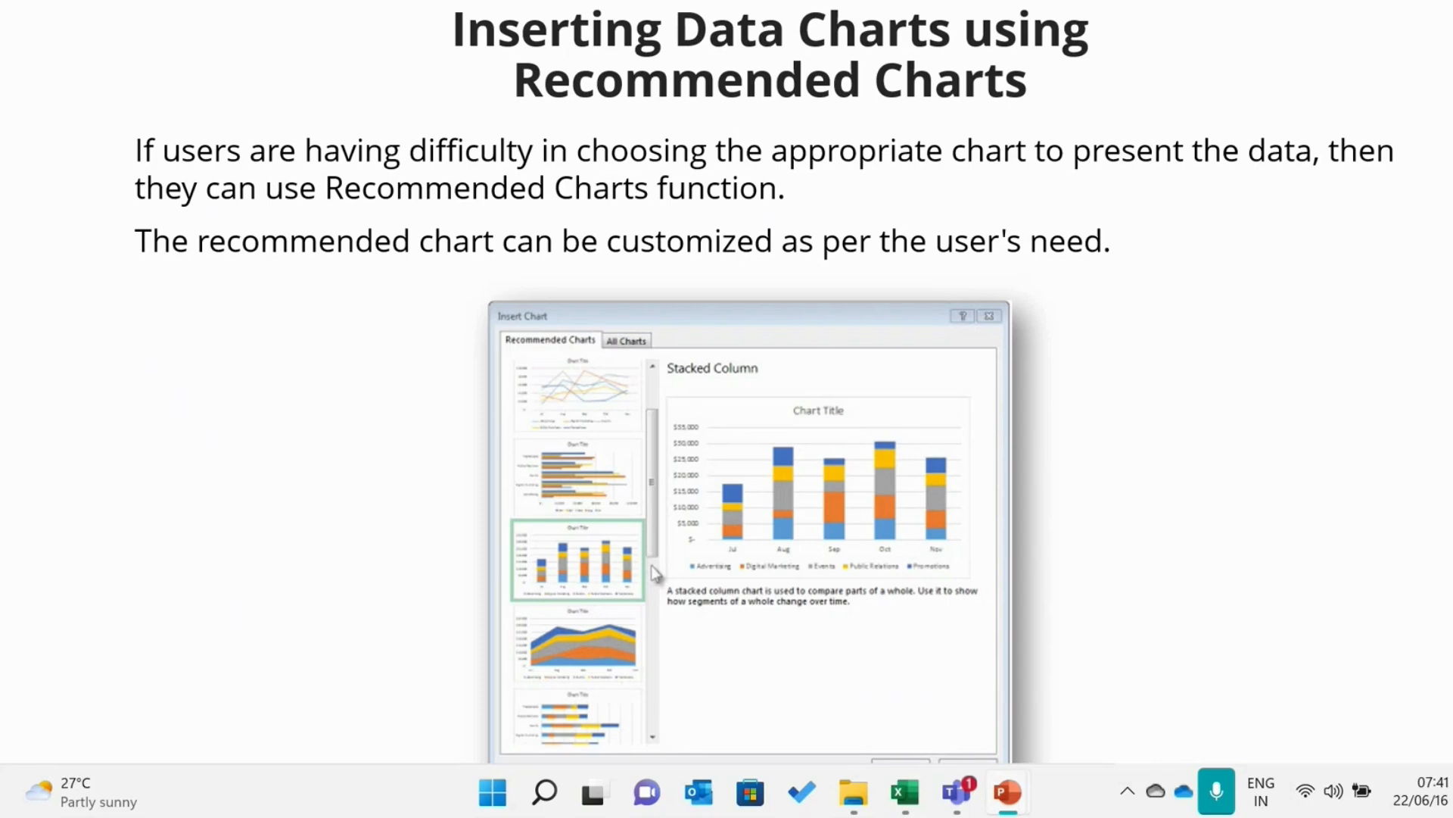
{"action": "key", "text": "Escape"}
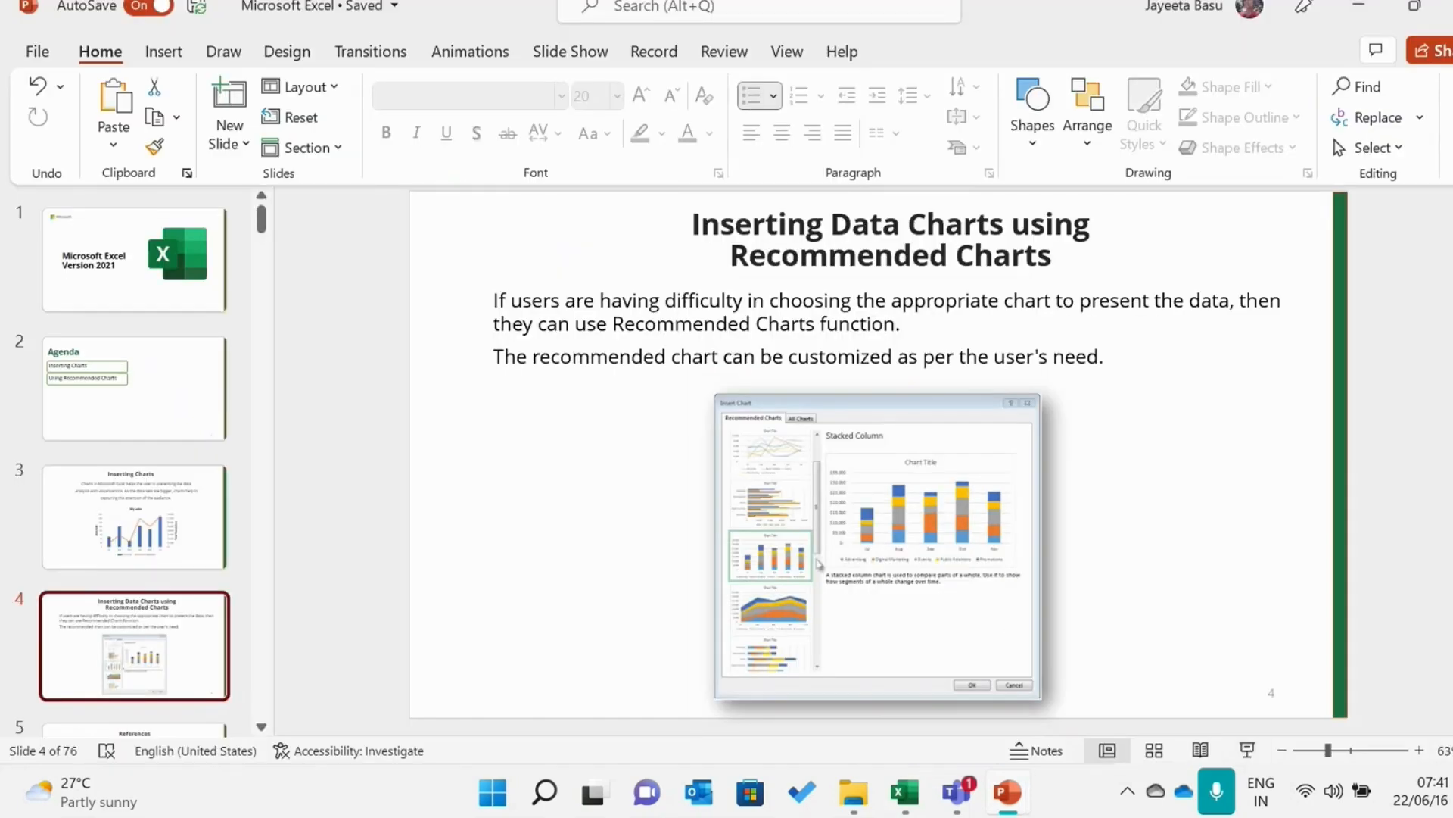
{"action": "mouse_move", "coordinate": [904, 795]}
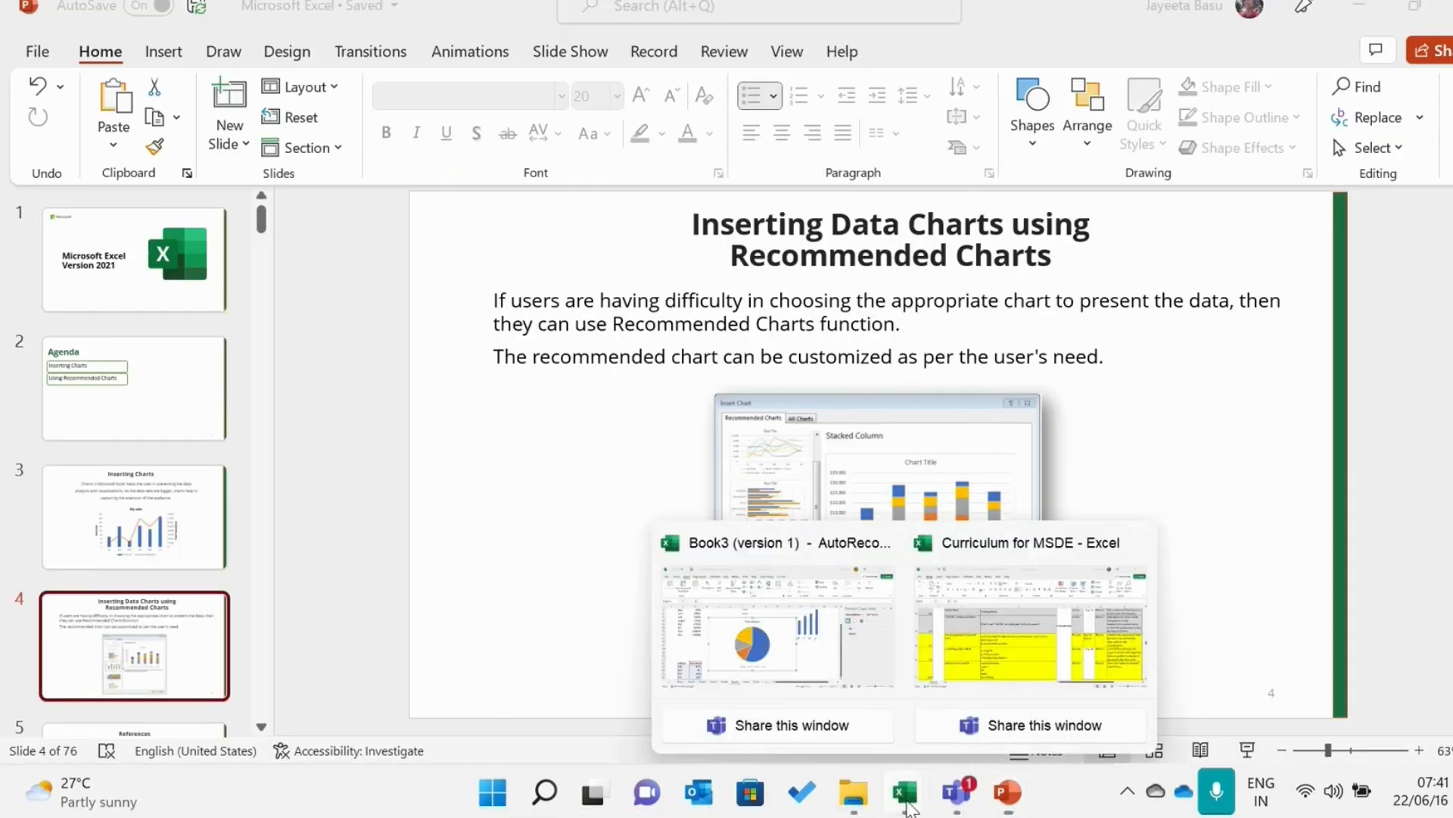
{"action": "left_click", "coordinate": [843, 675]}
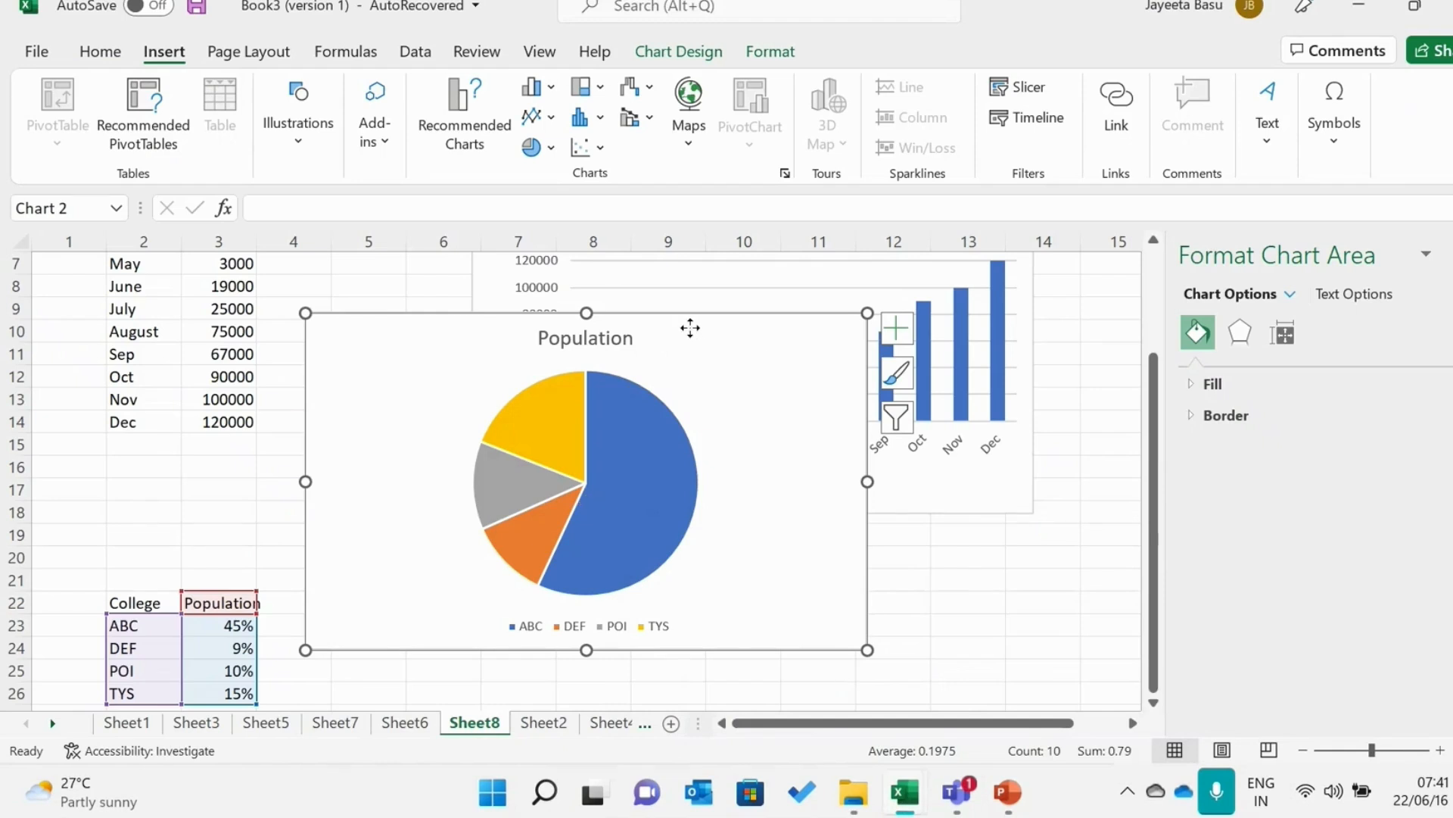
Delete the Population pie chart and close the formatting pane
{"action": "left_click_drag", "start_coordinate": [691, 330], "coordinate": [727, 483]}
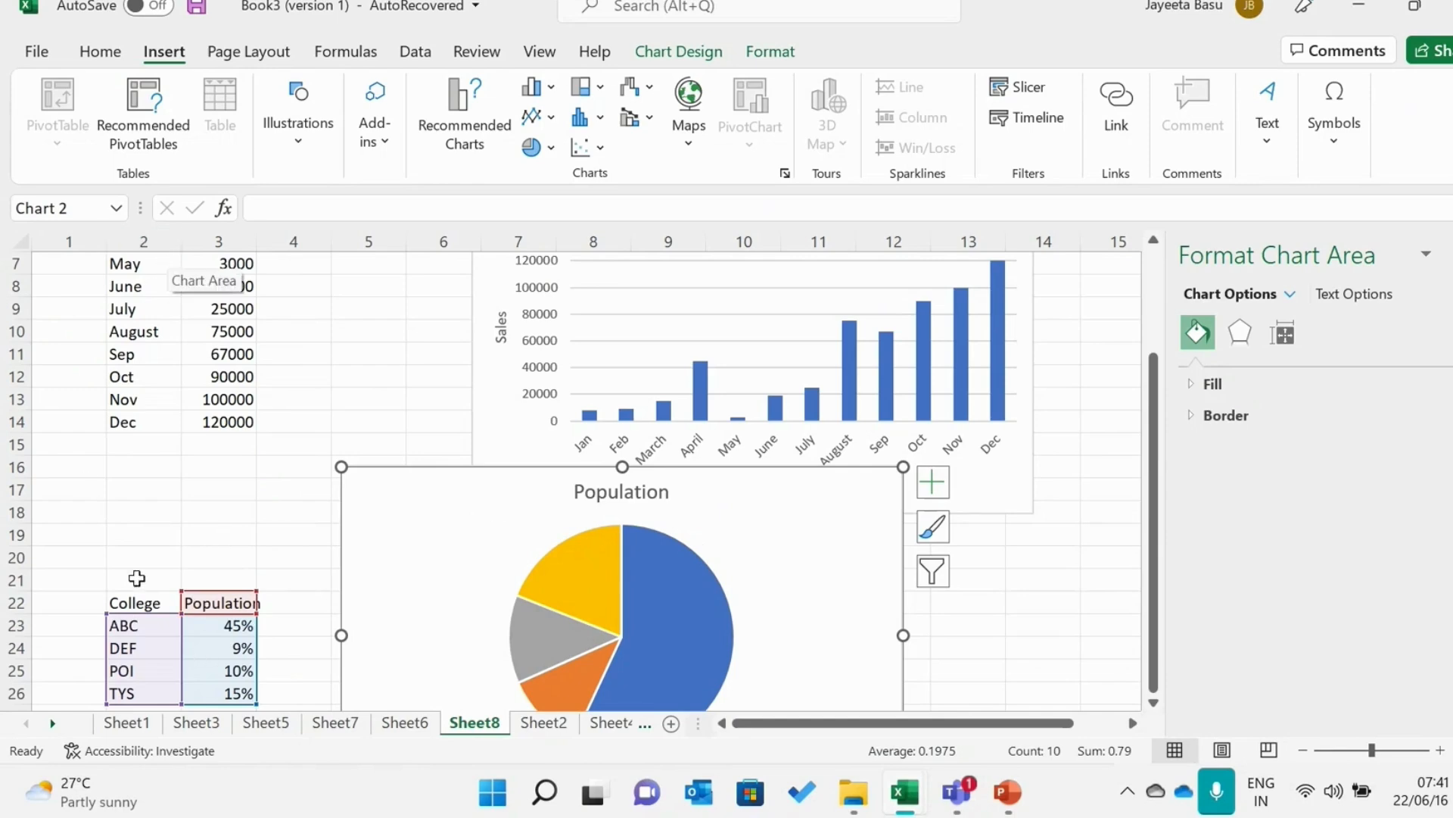
{"action": "key", "text": "Delete"}
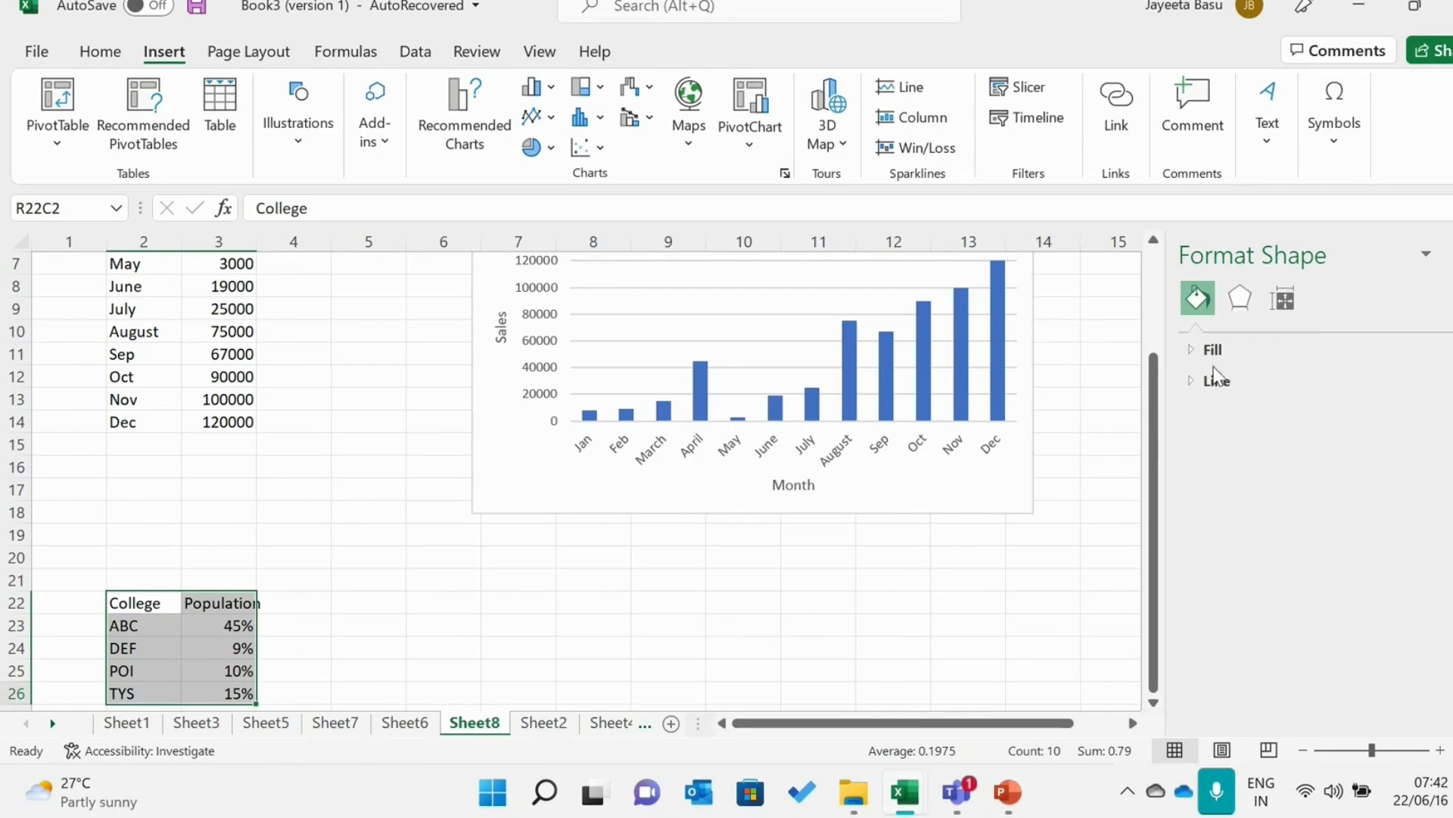
{"action": "left_click", "coordinate": [1451, 255]}
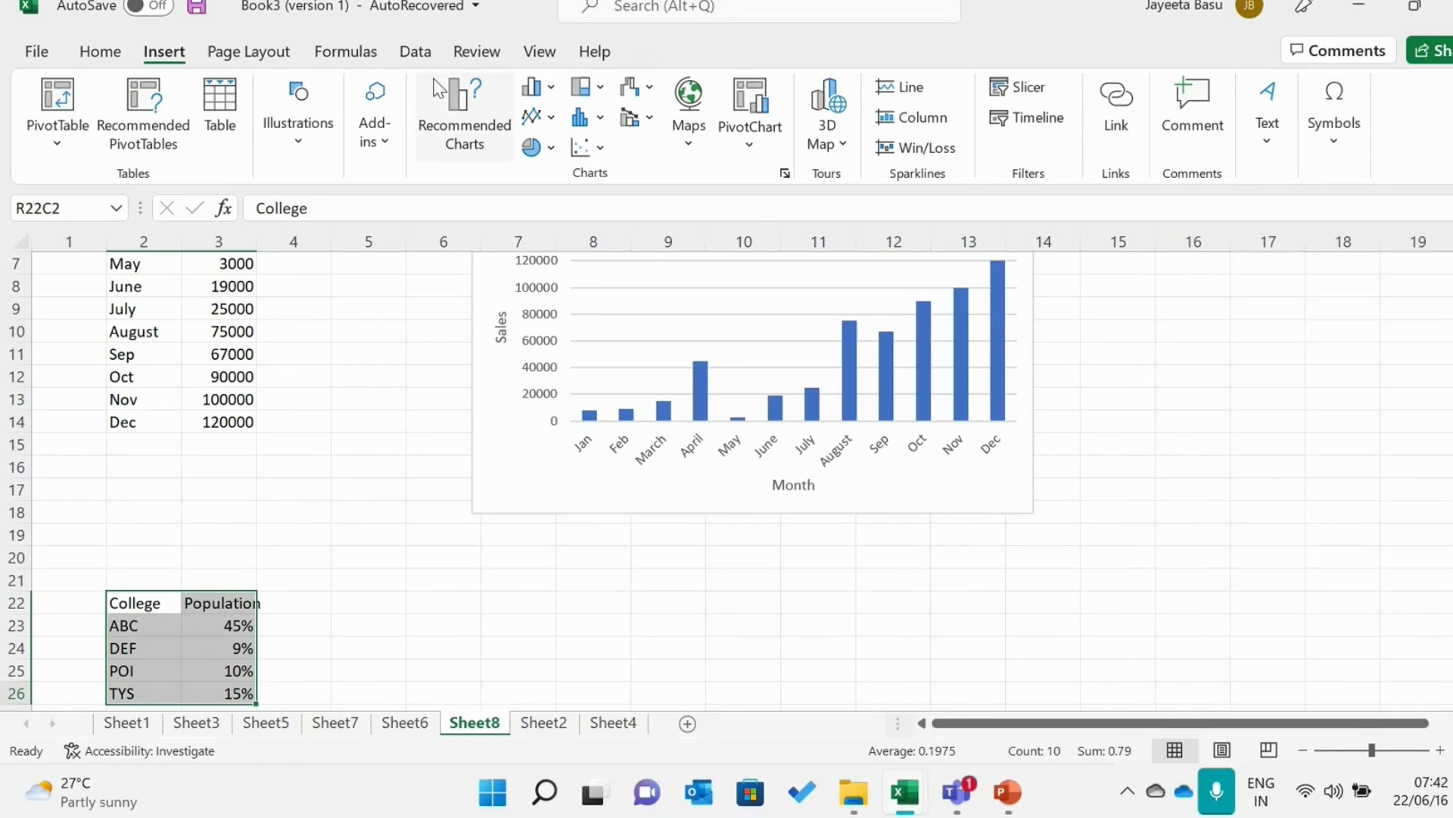
Review the recommended charts for the college population table without inserting one
{"action": "left_click", "coordinate": [461, 116]}
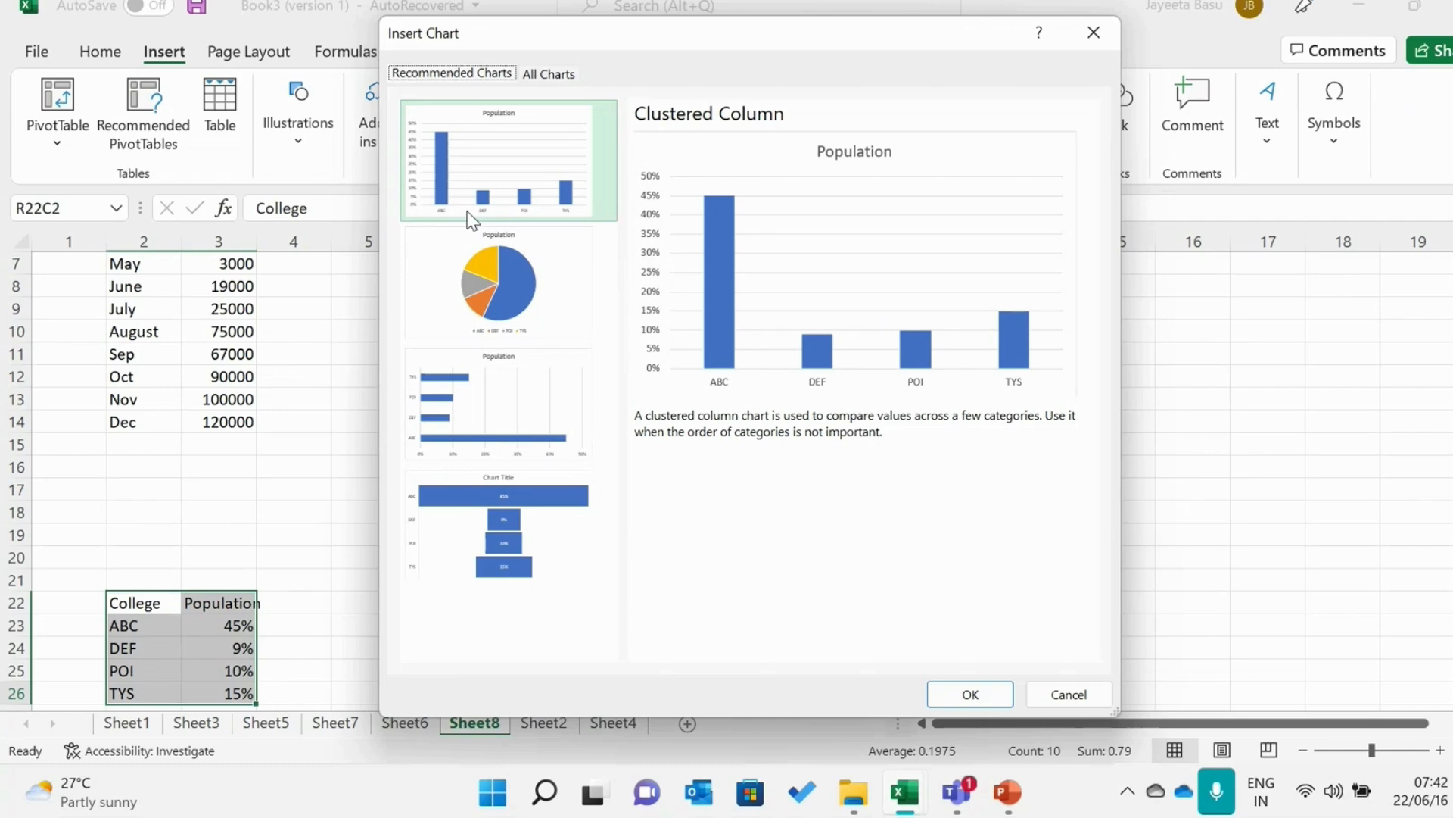
{"action": "left_click", "coordinate": [1094, 32]}
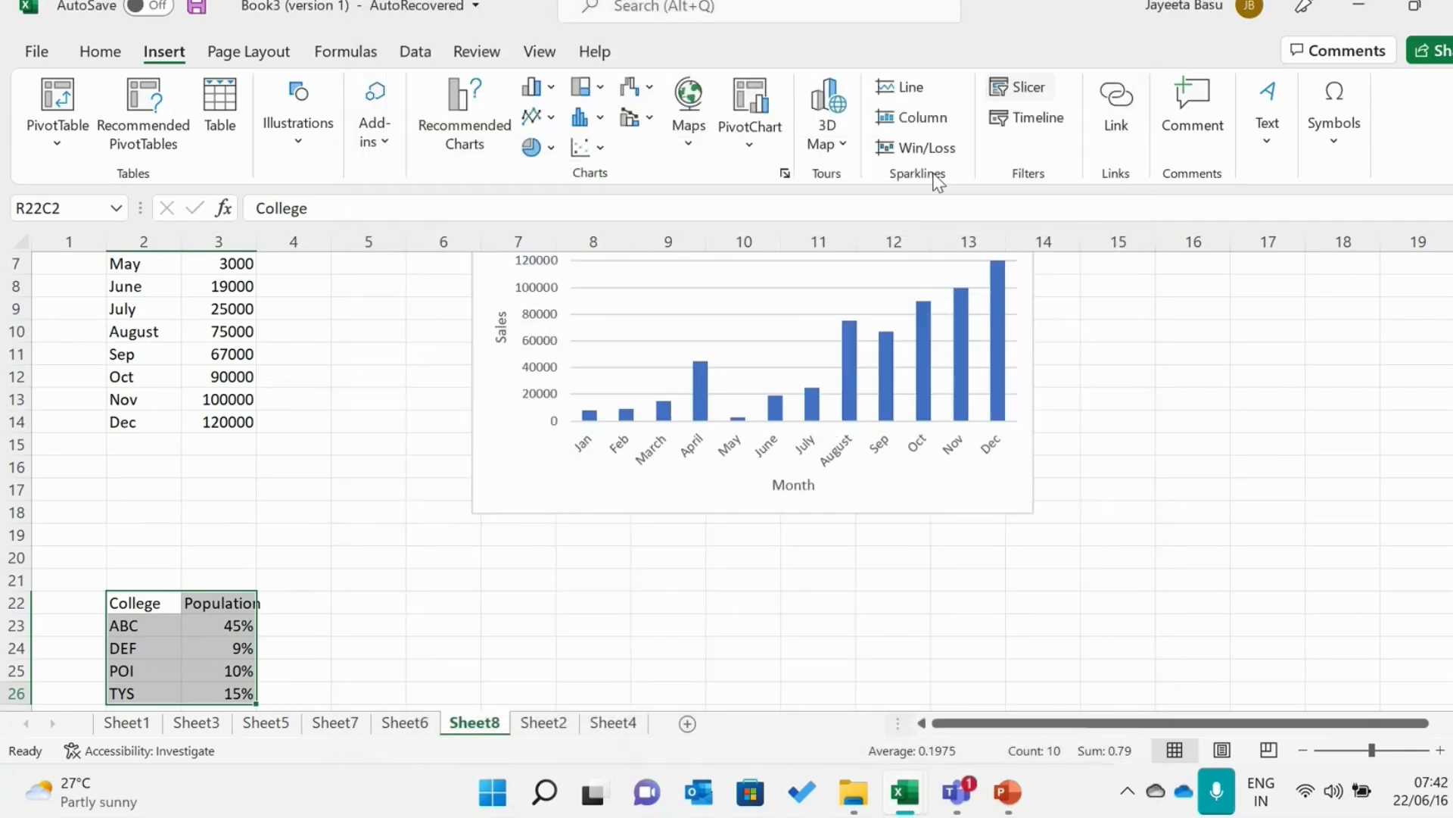
Delete the monthly sales column chart
{"action": "left_click", "coordinate": [667, 352]}
{"action": "key", "text": "Delete"}
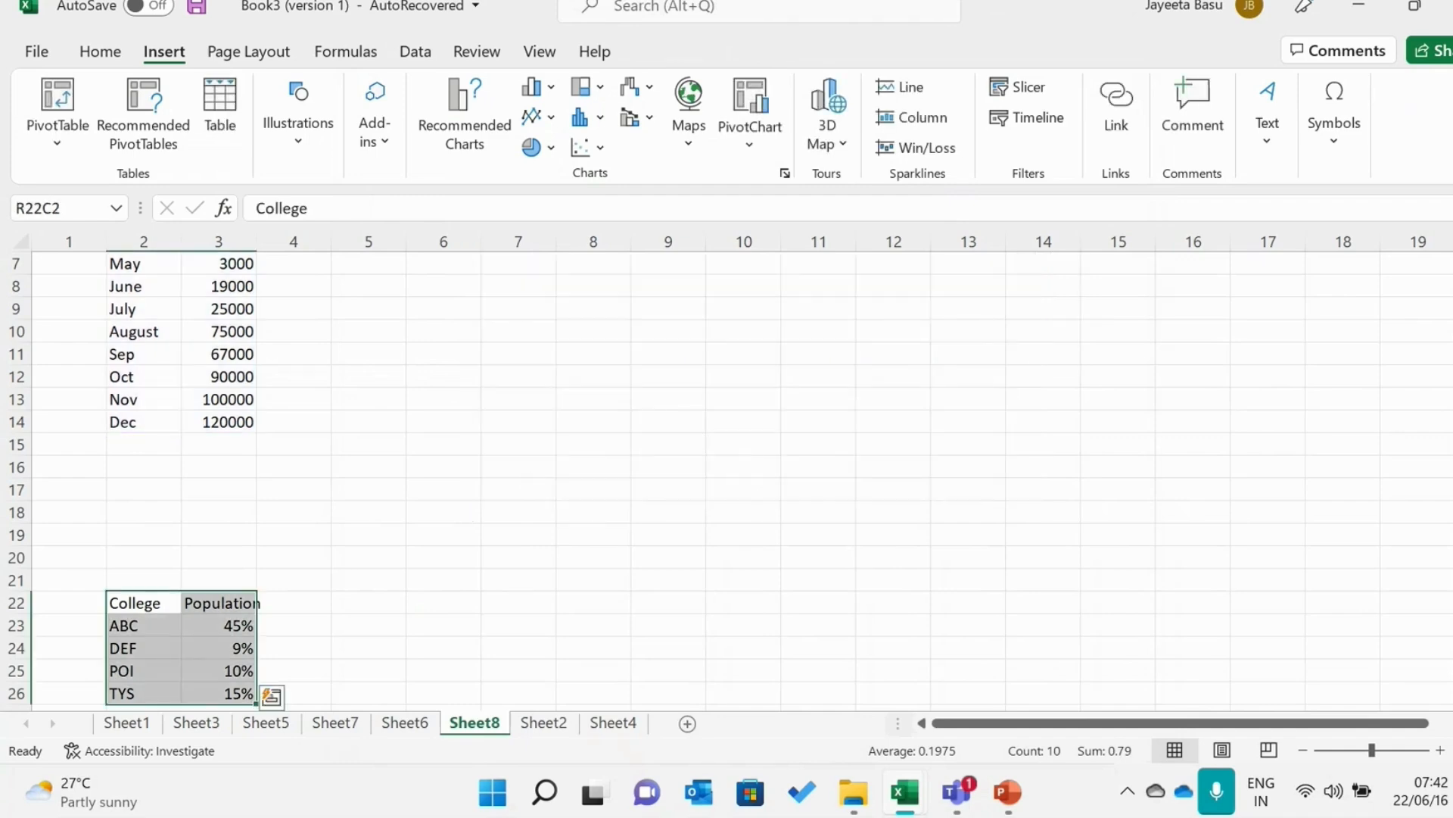
Preview the recommended charts for the Month and Sales table in rows 2 to 14 and insert the Clustered Column chart
{"action": "left_click_drag", "start_coordinate": [1452, 430], "coordinate": [1452, 333]}
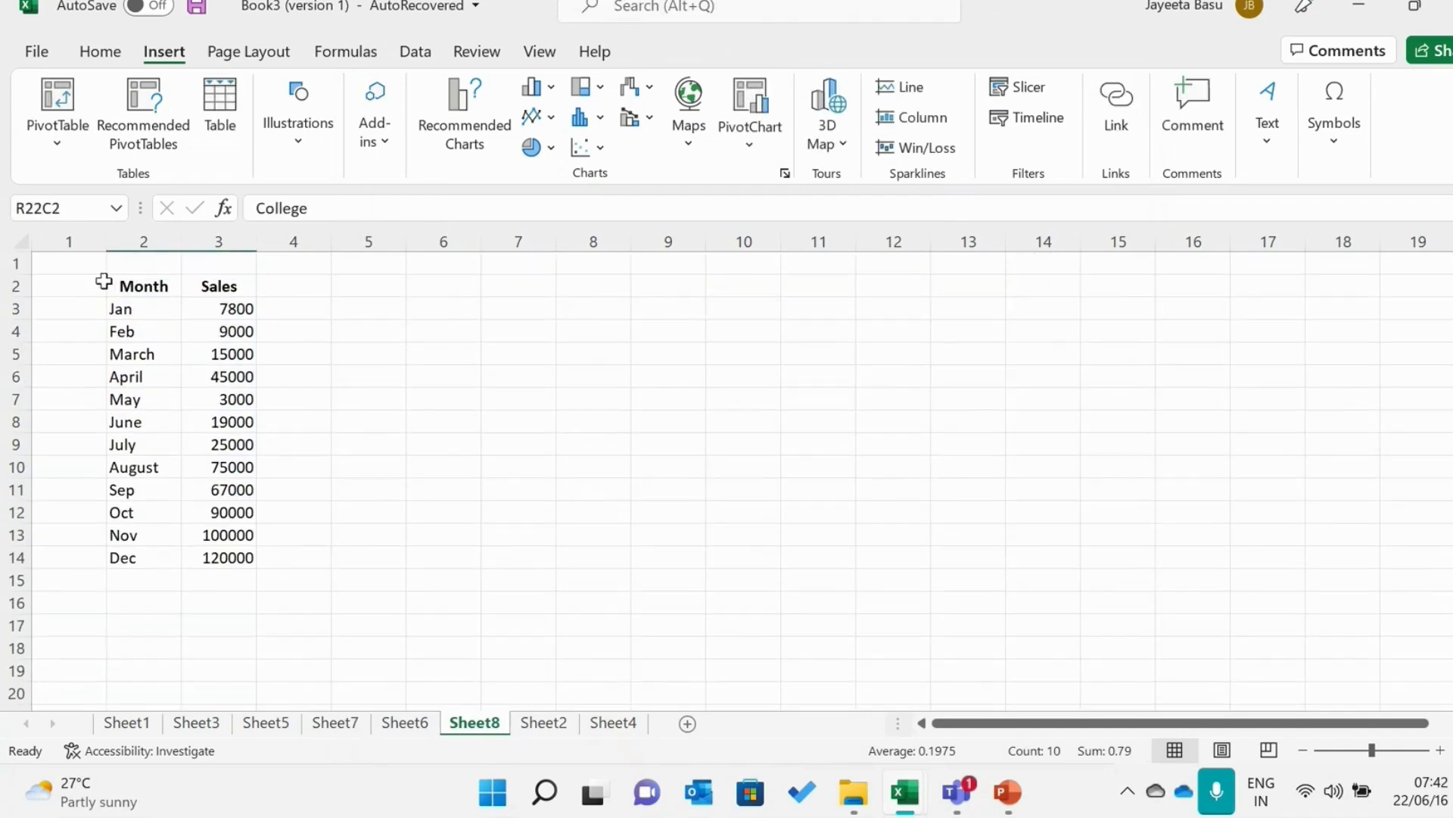
{"action": "left_click_drag", "start_coordinate": [123, 285], "coordinate": [240, 563]}
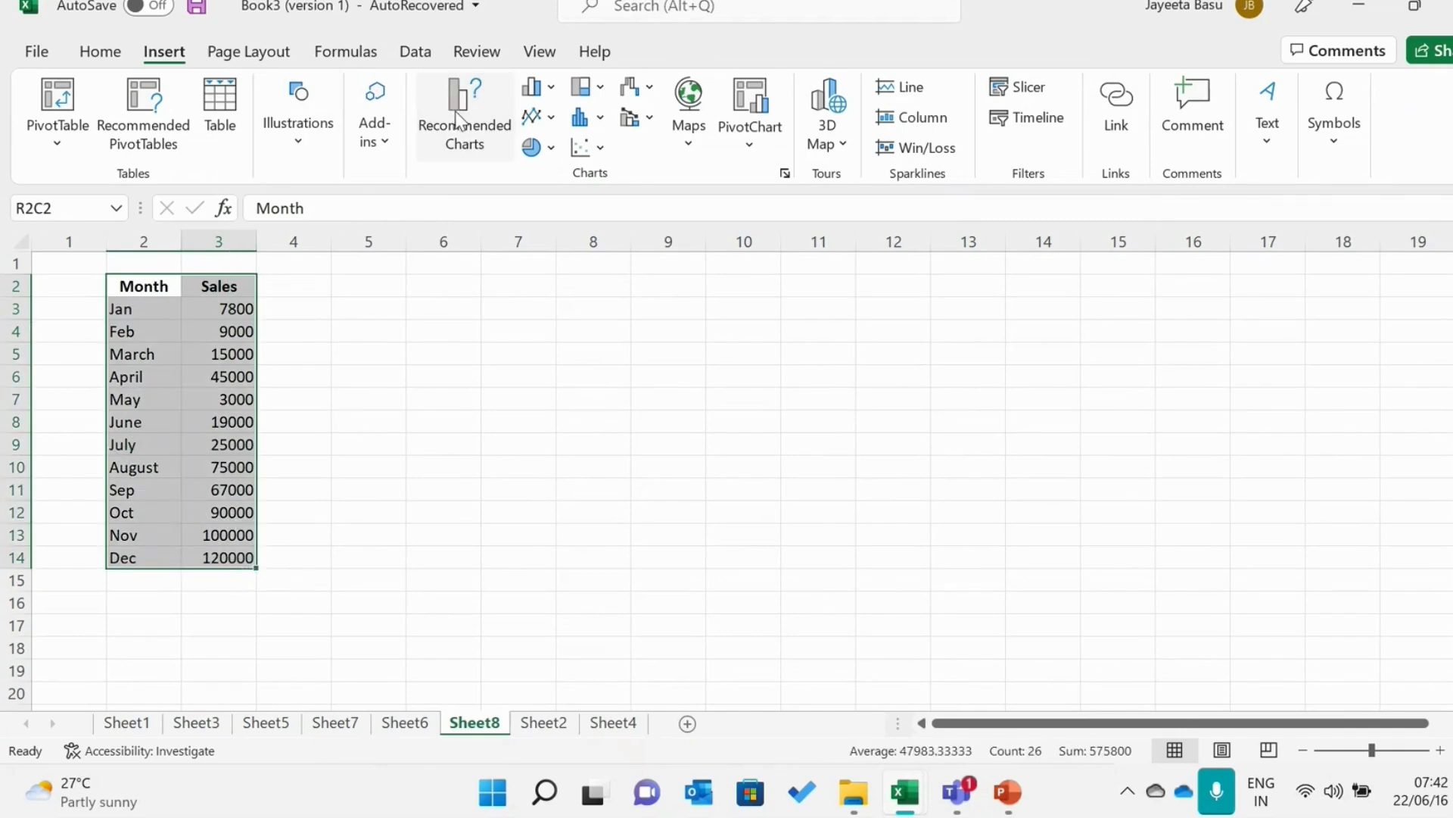
{"action": "left_click", "coordinate": [458, 121]}
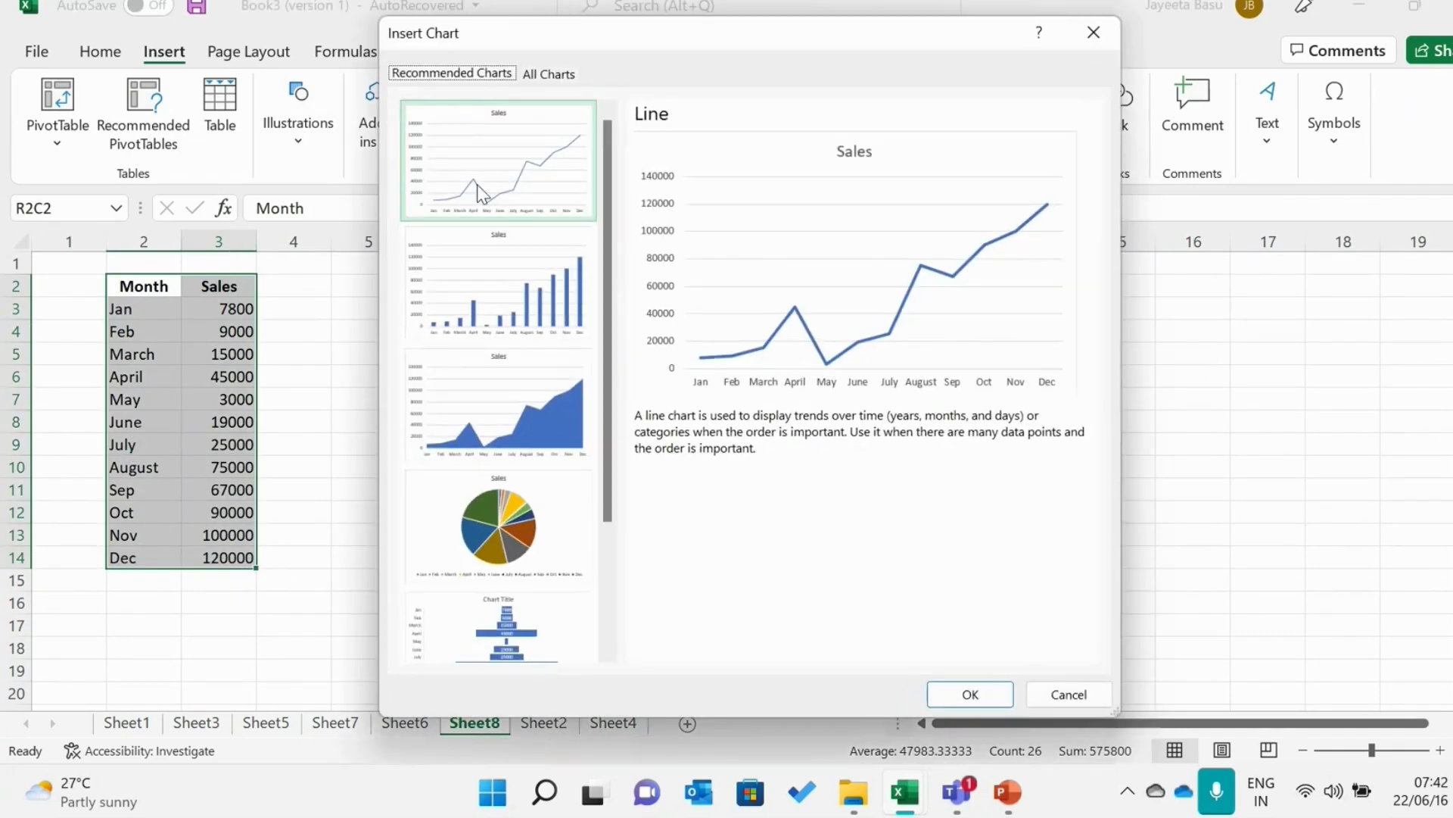
{"action": "left_click", "coordinate": [525, 272]}
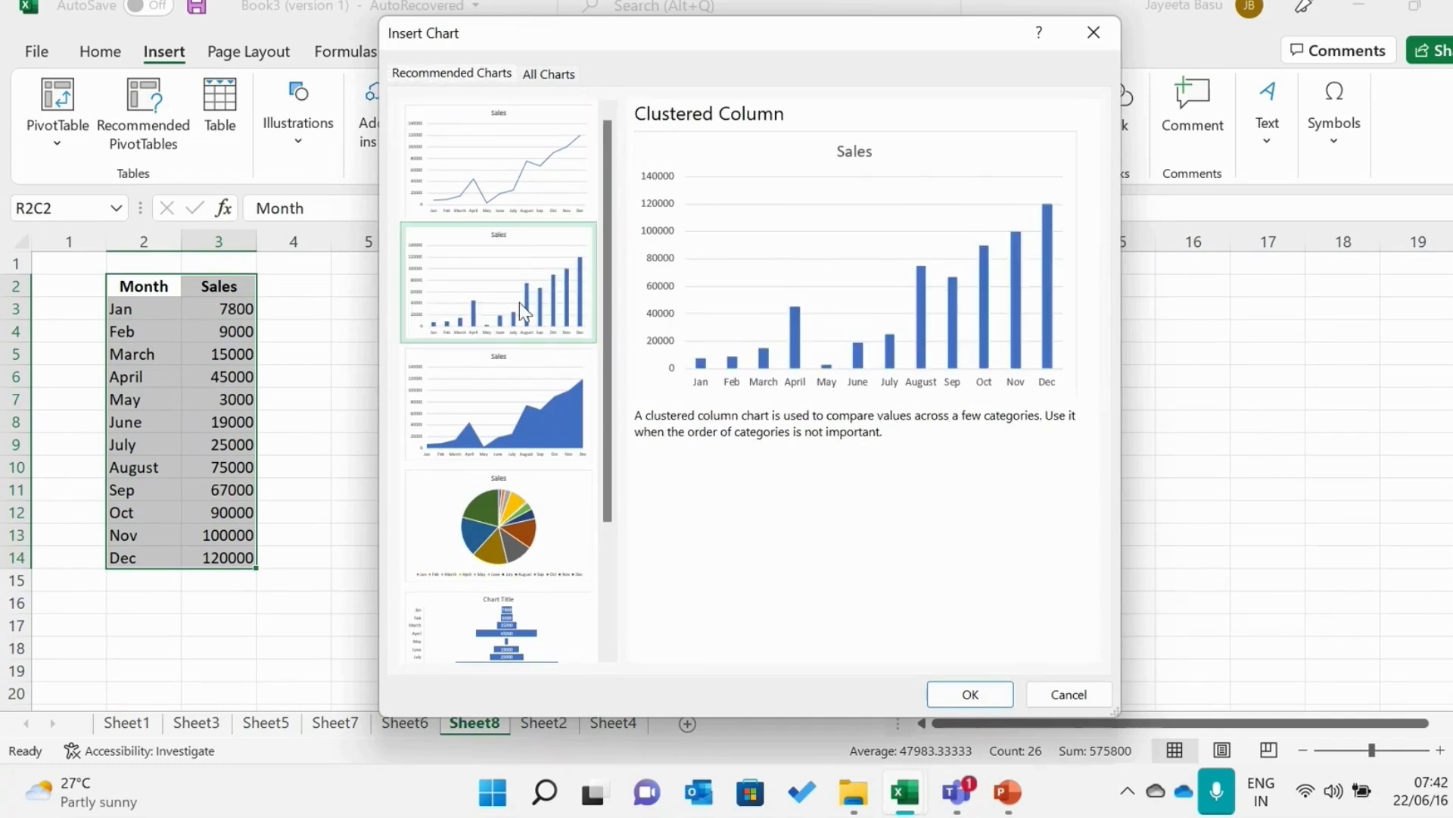
{"action": "left_click", "coordinate": [516, 403]}
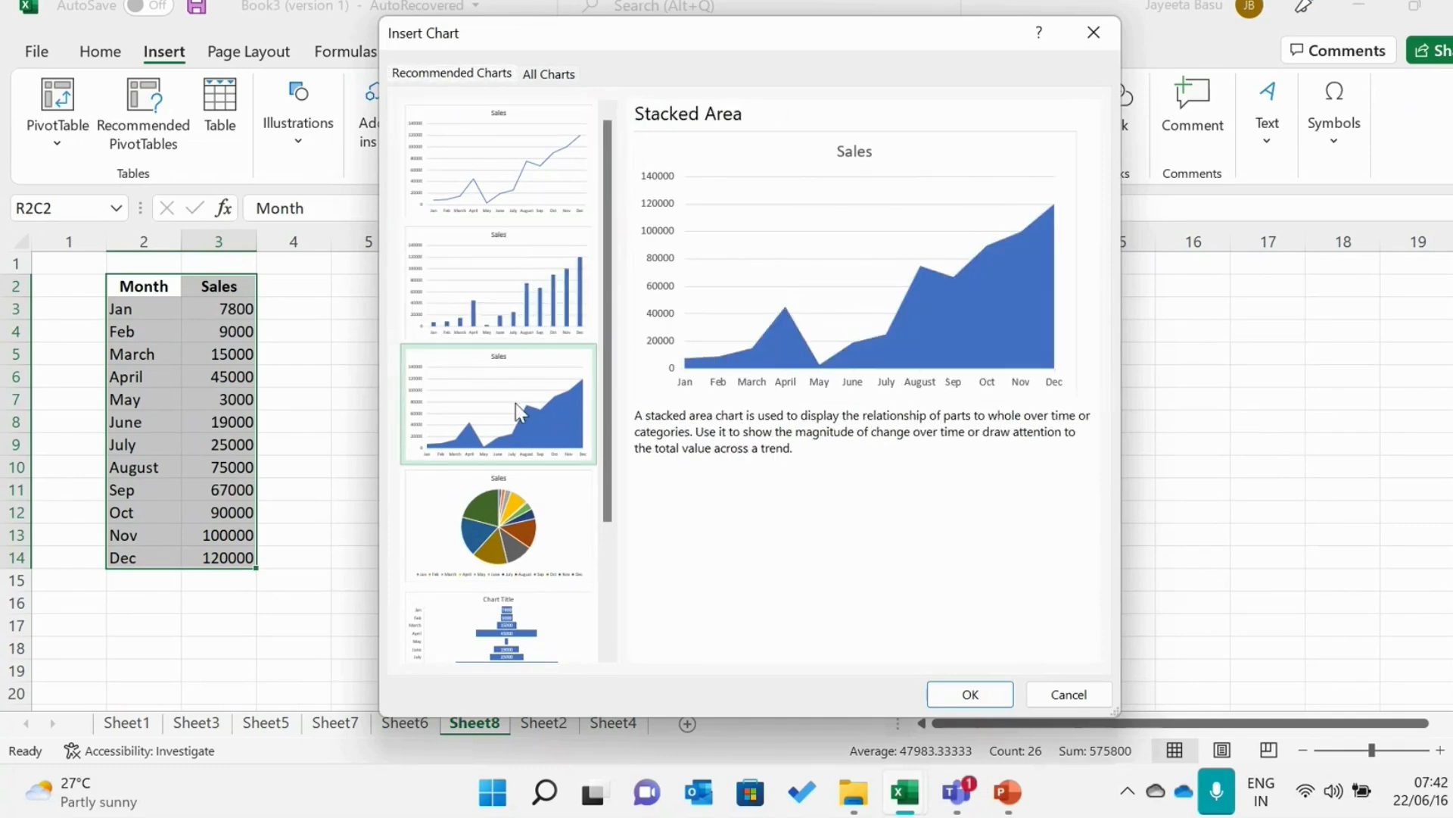
{"action": "left_click", "coordinate": [513, 528]}
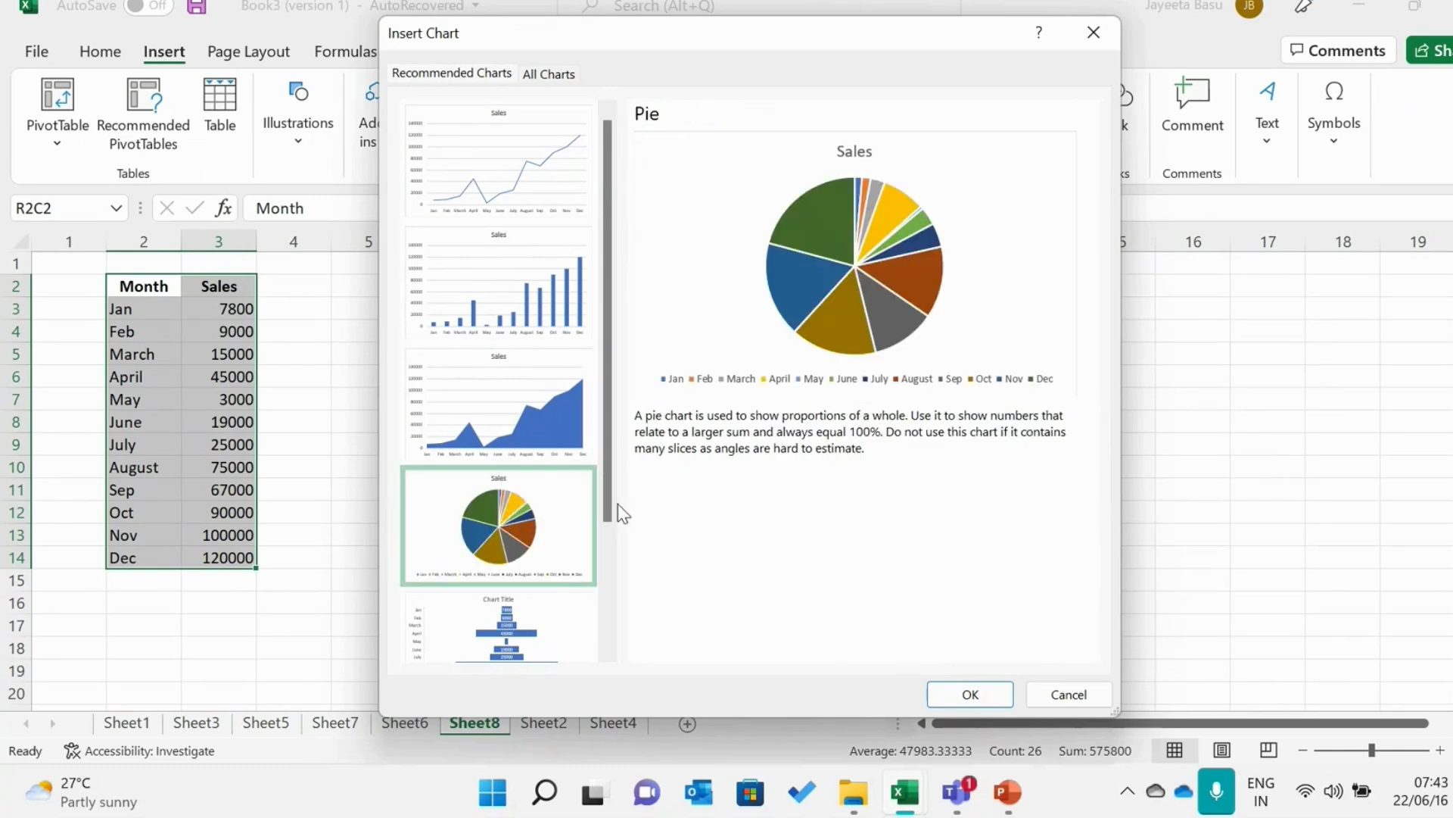
{"action": "left_click_drag", "start_coordinate": [619, 513], "coordinate": [606, 639]}
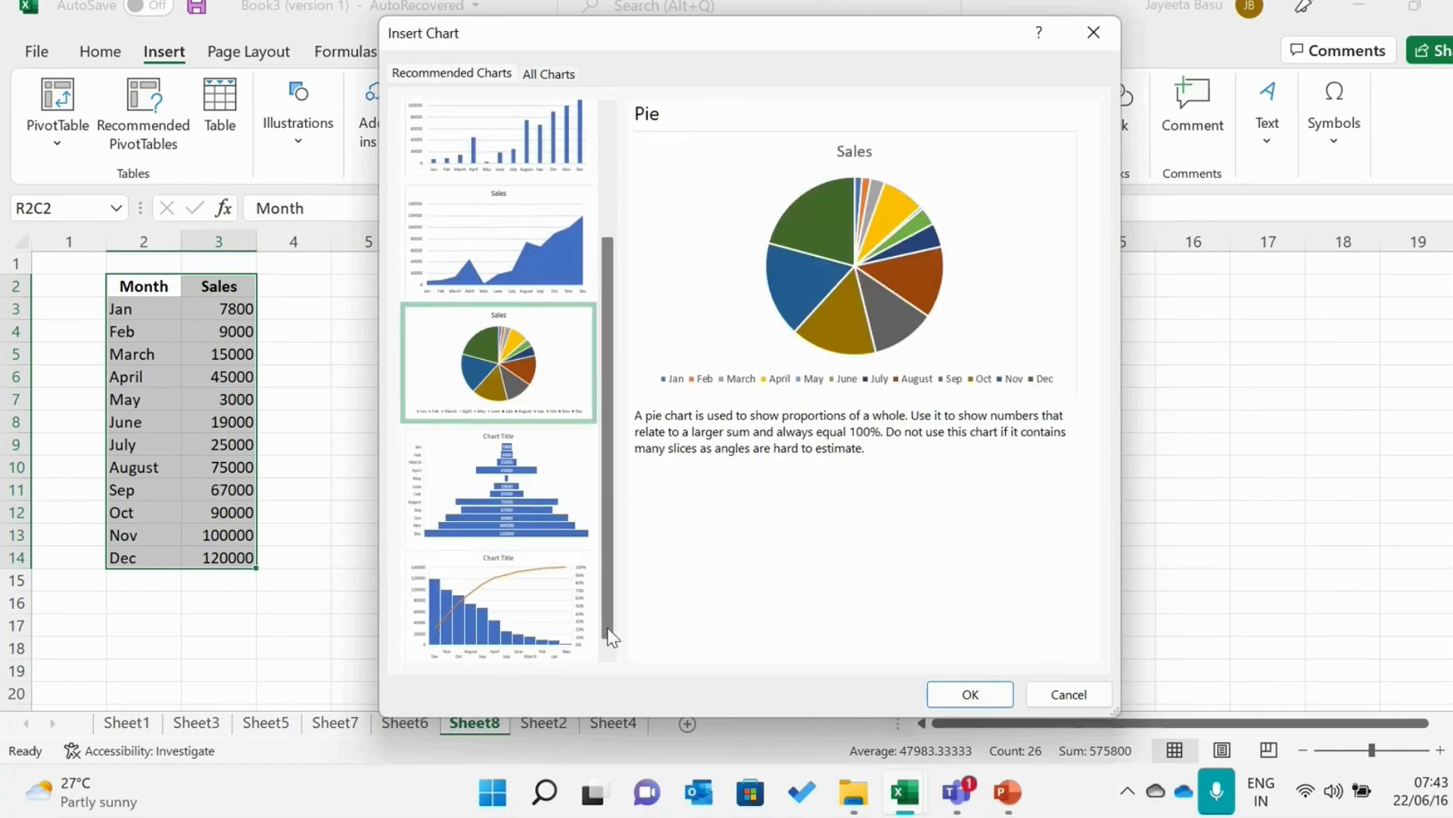
{"action": "left_click", "coordinate": [521, 530]}
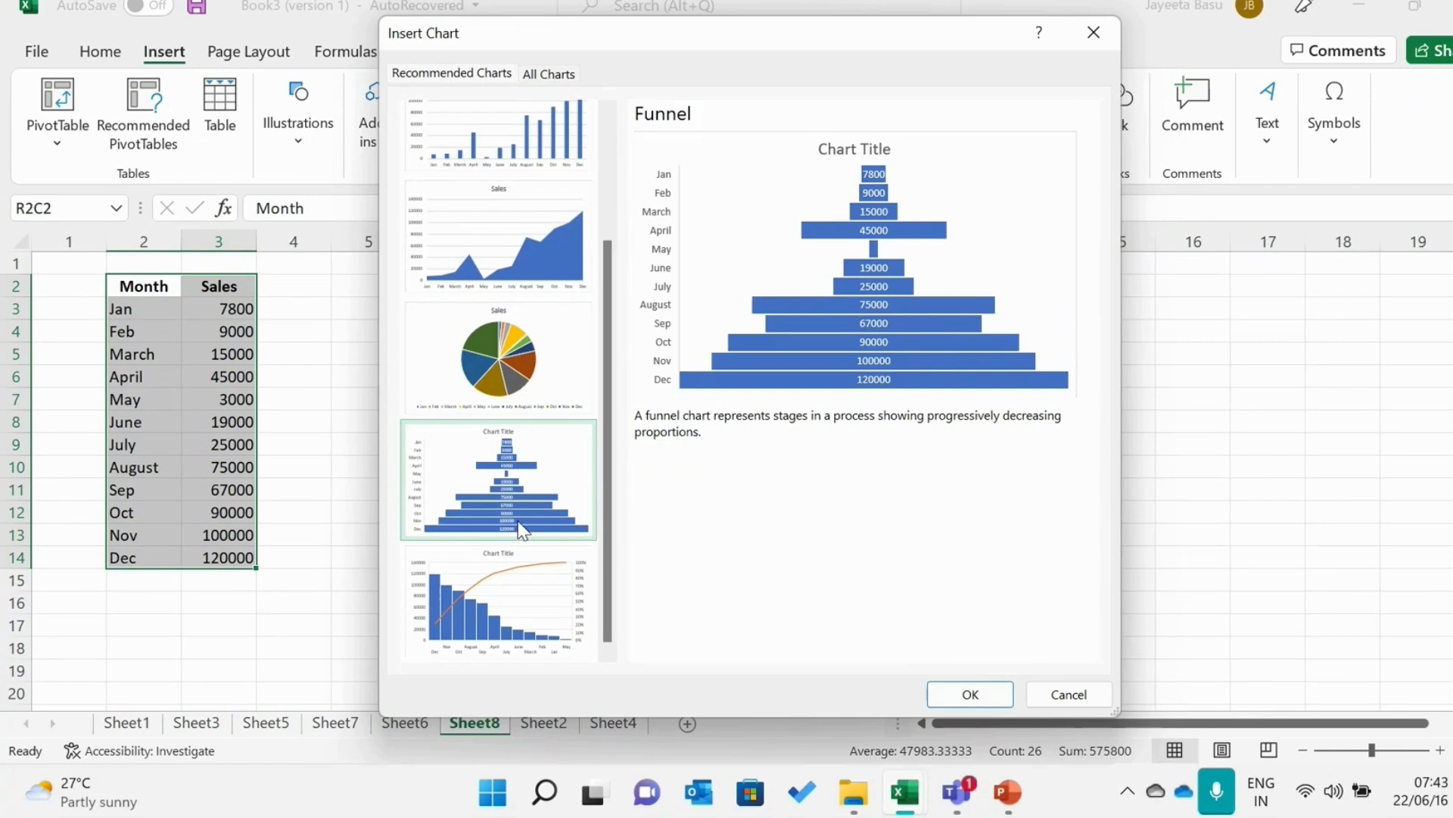
{"action": "left_click", "coordinate": [549, 575]}
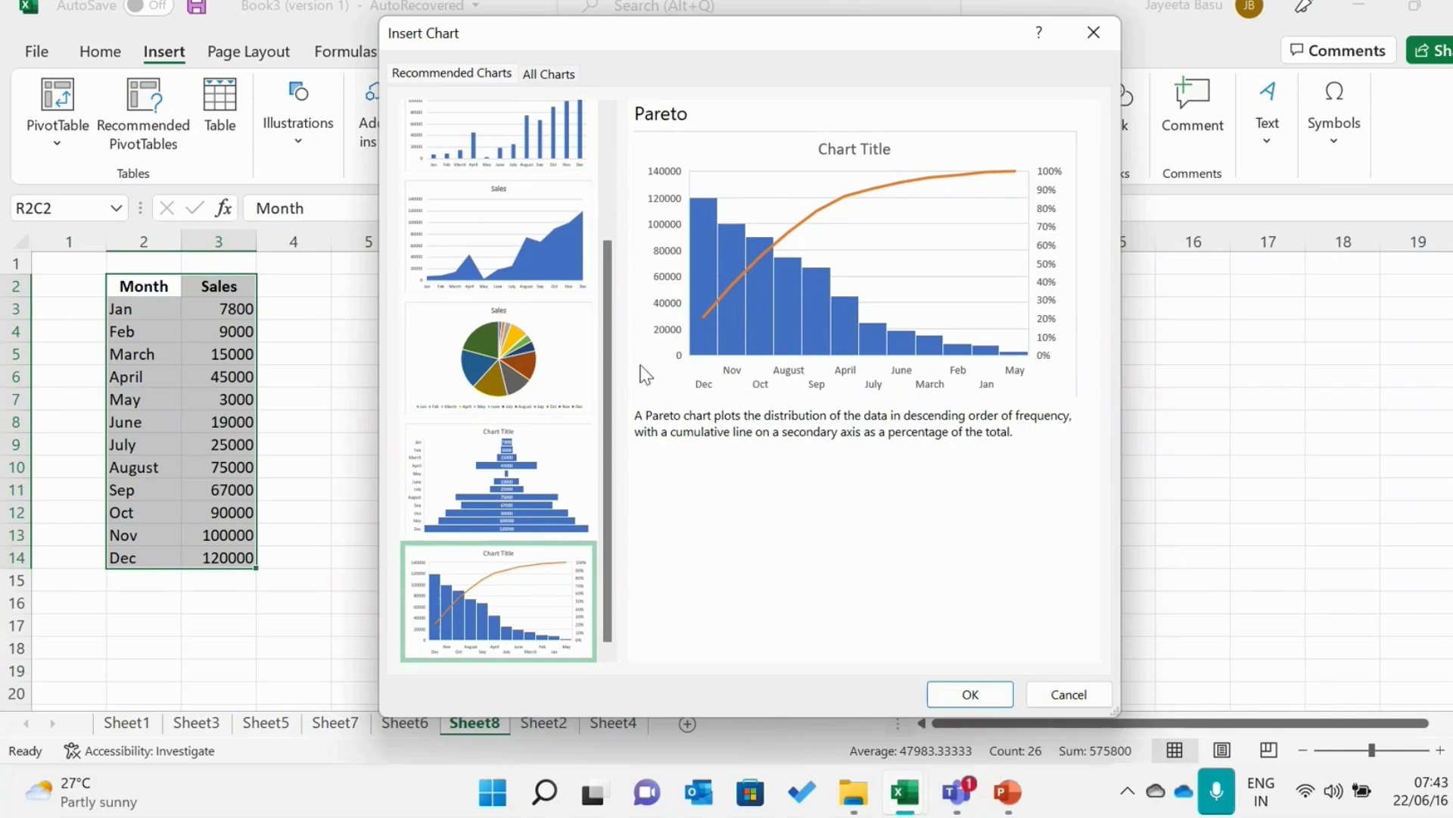
{"action": "left_click", "coordinate": [524, 493]}
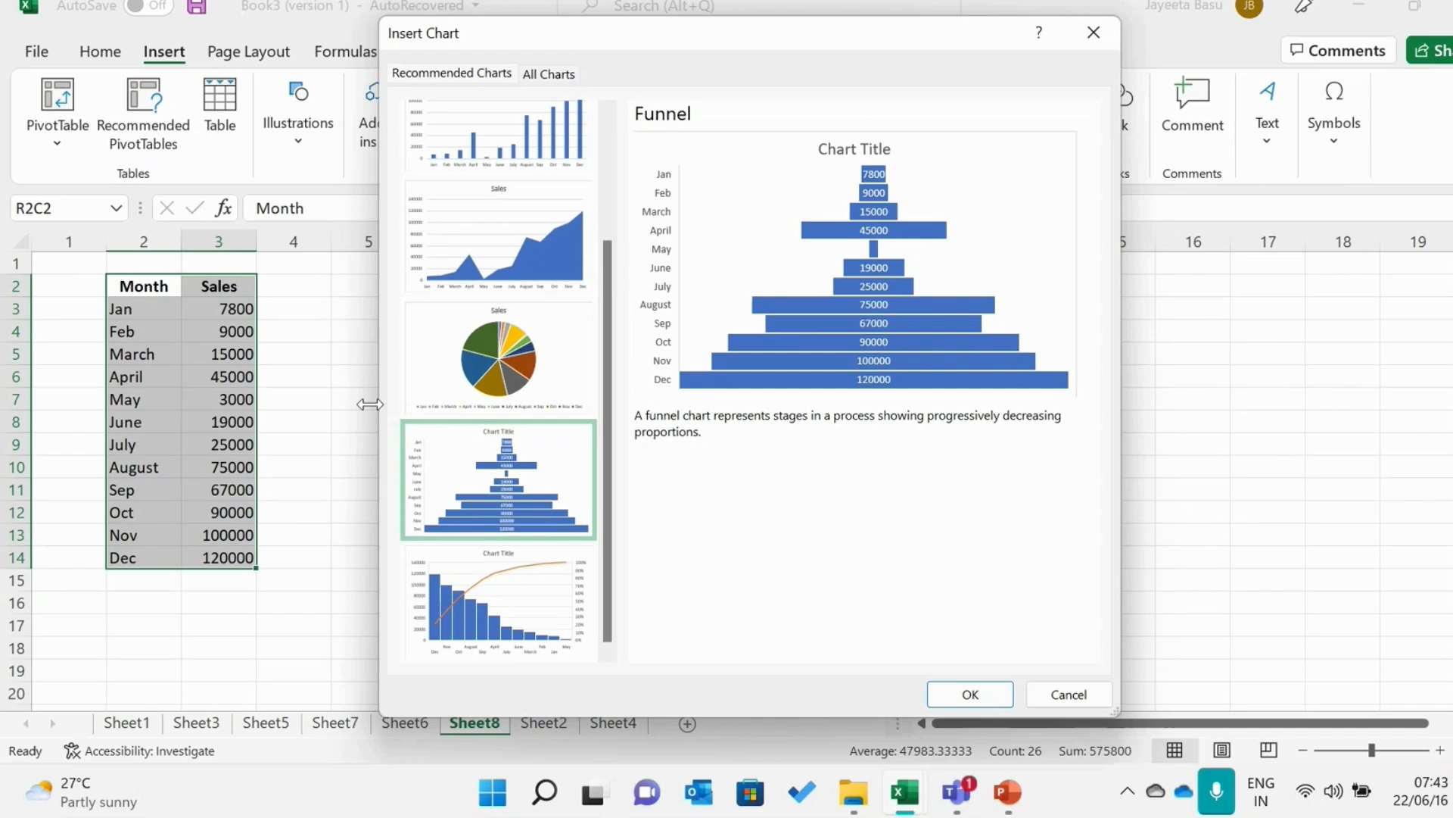
{"action": "left_click", "coordinate": [439, 138]}
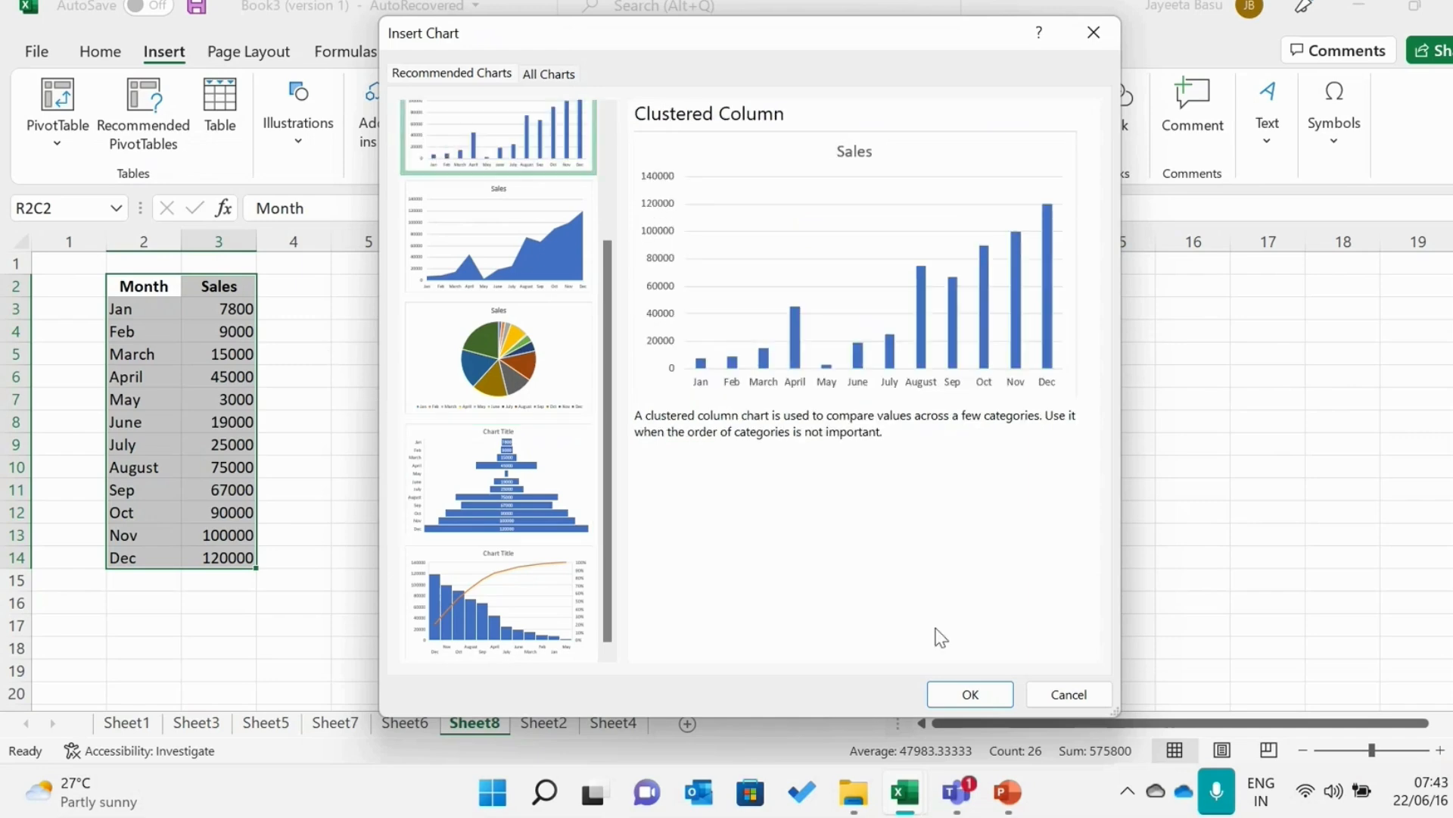
{"action": "left_click", "coordinate": [947, 695]}
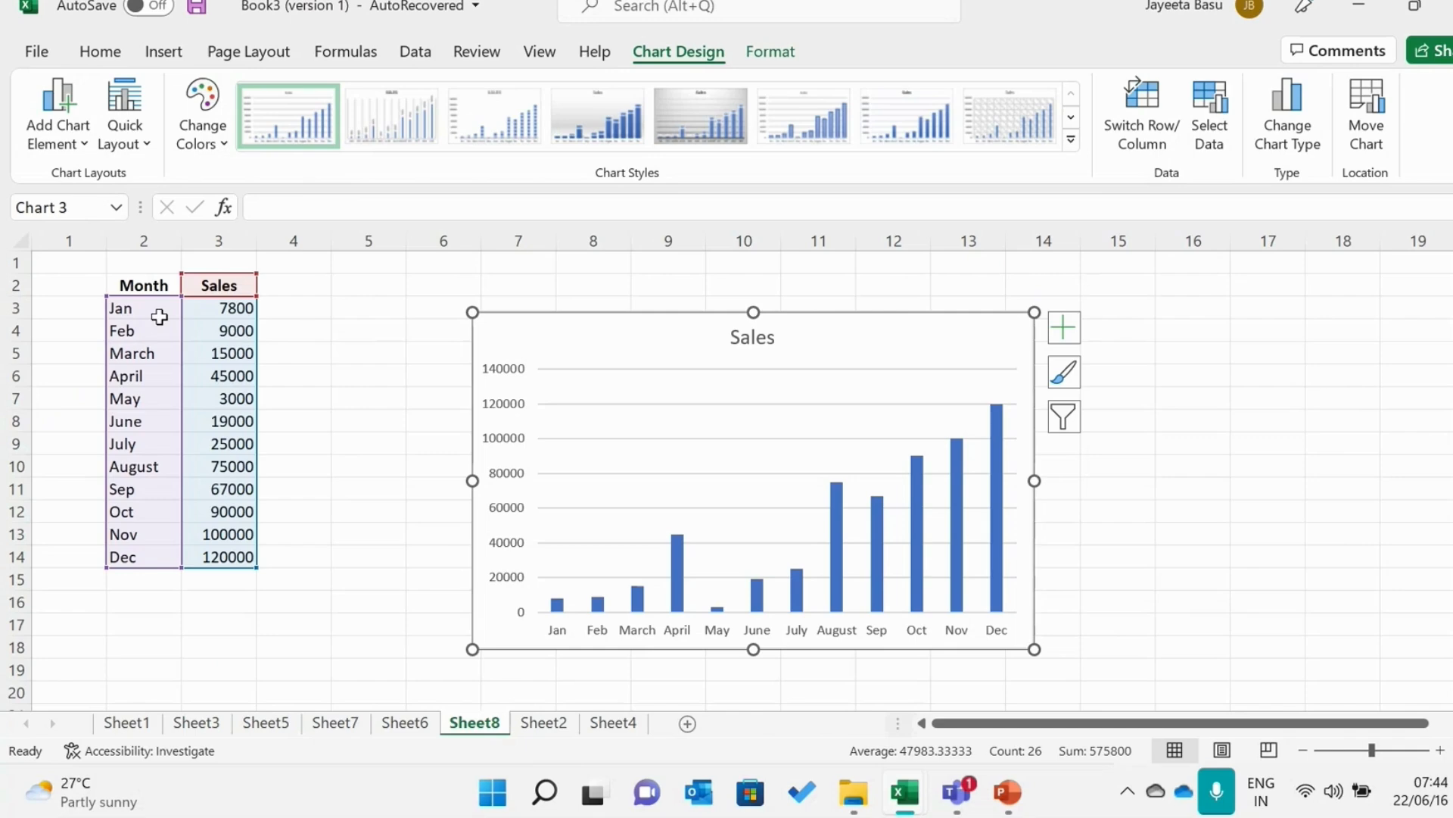
Review the recommended chart types for the monthly sales column chart and switch to the PowerPoint presentation
{"action": "left_click", "coordinate": [165, 54]}
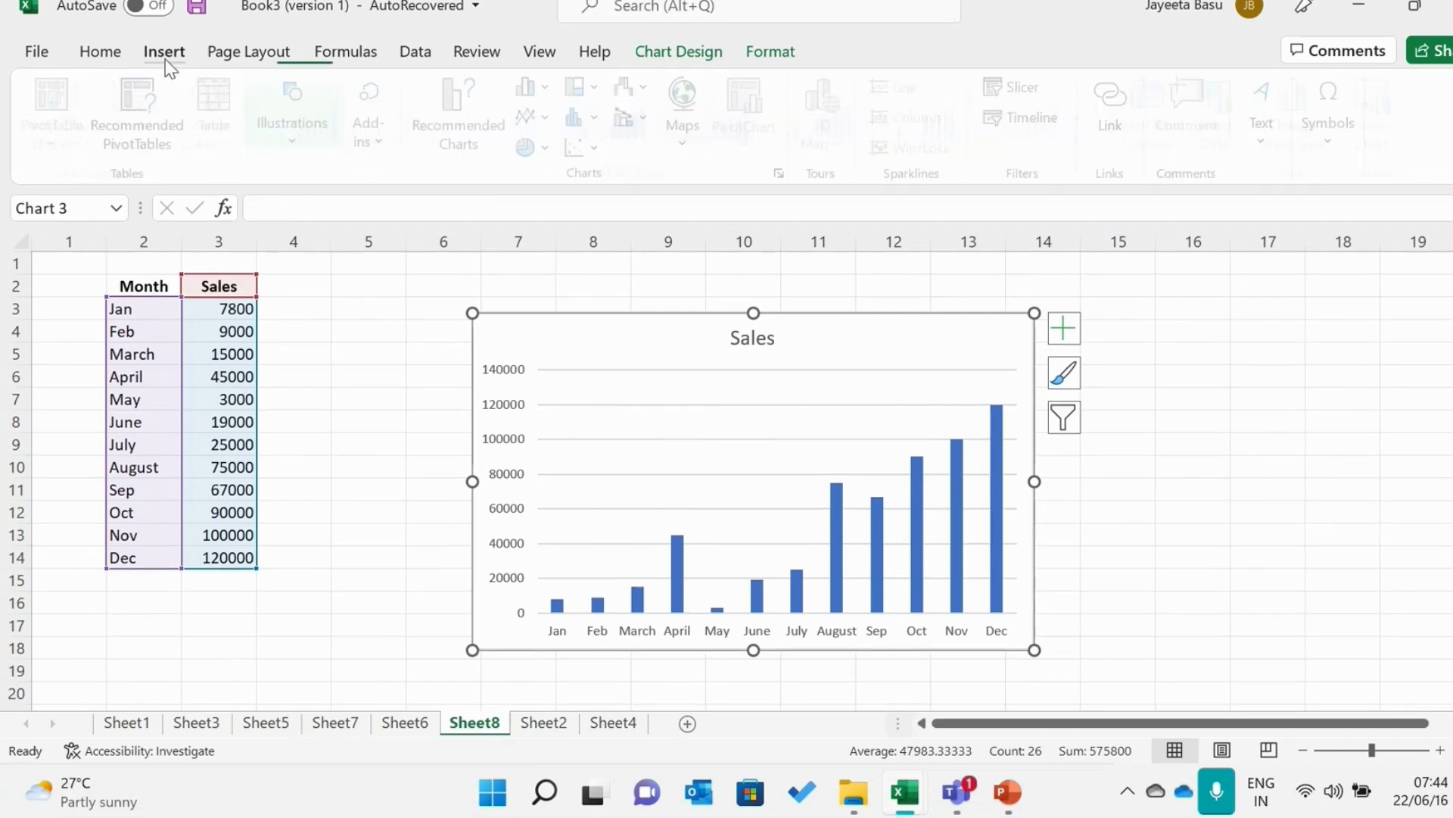
{"action": "left_click", "coordinate": [439, 148]}
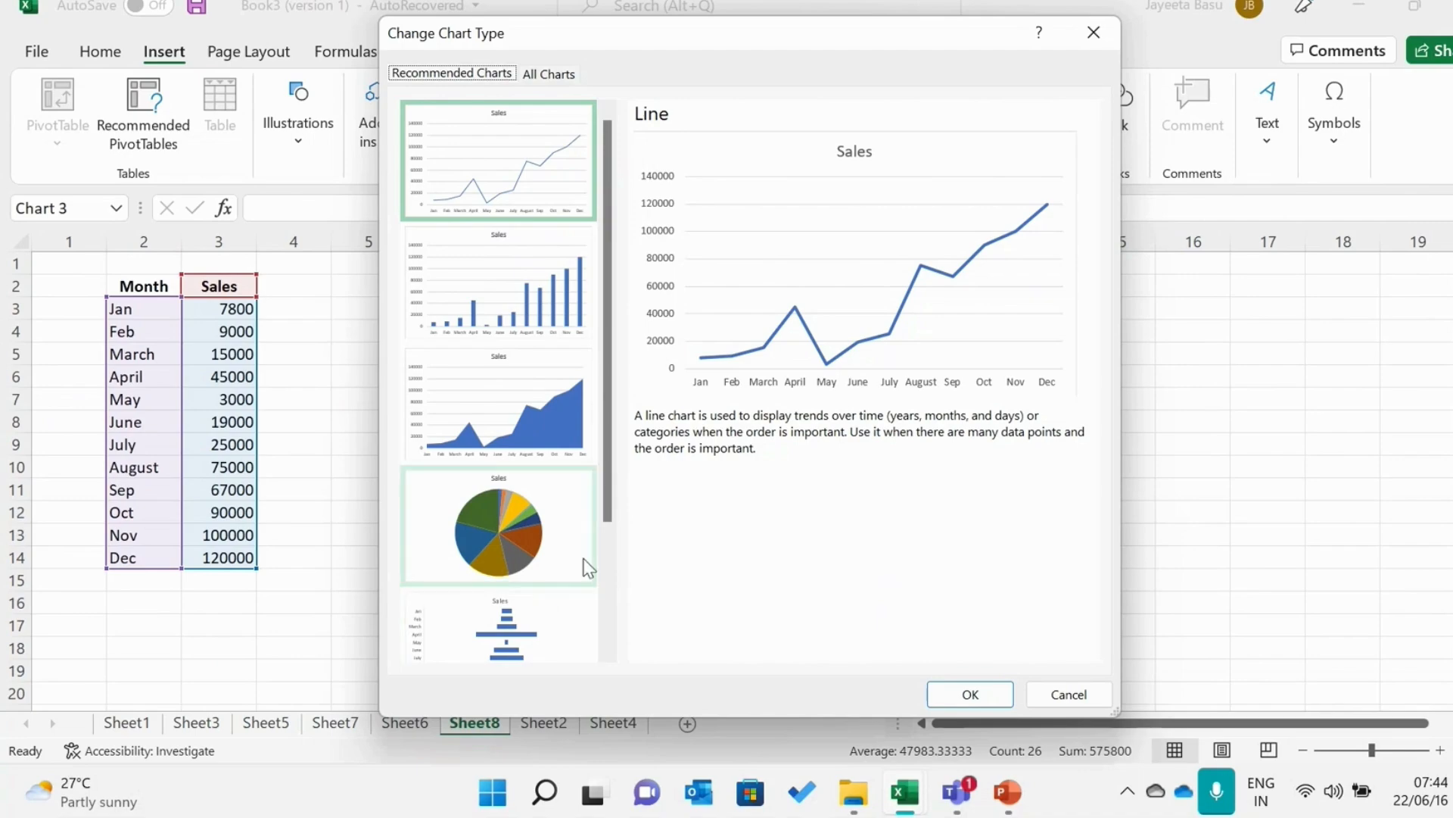
{"action": "left_click", "coordinate": [1010, 791]}
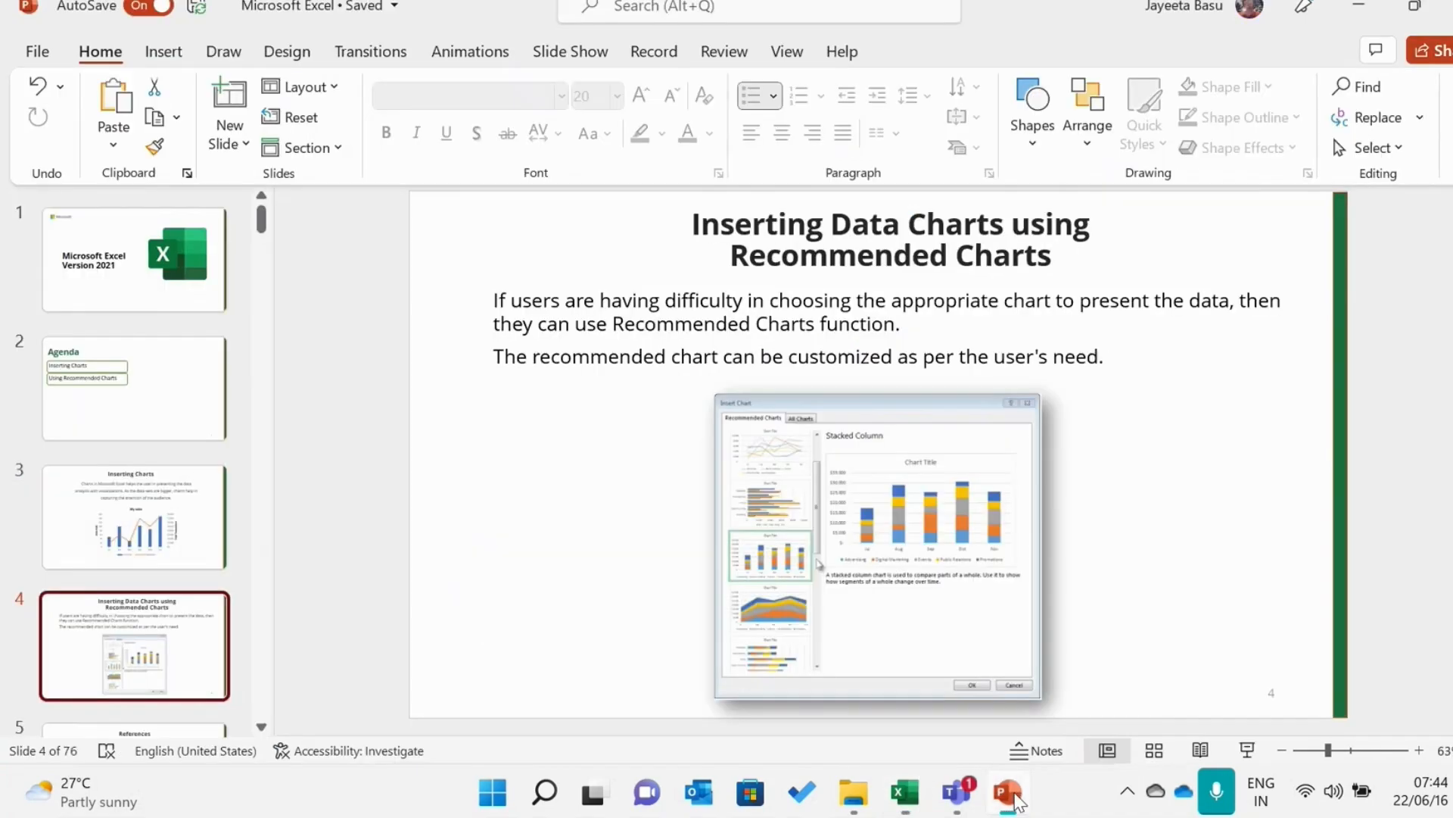